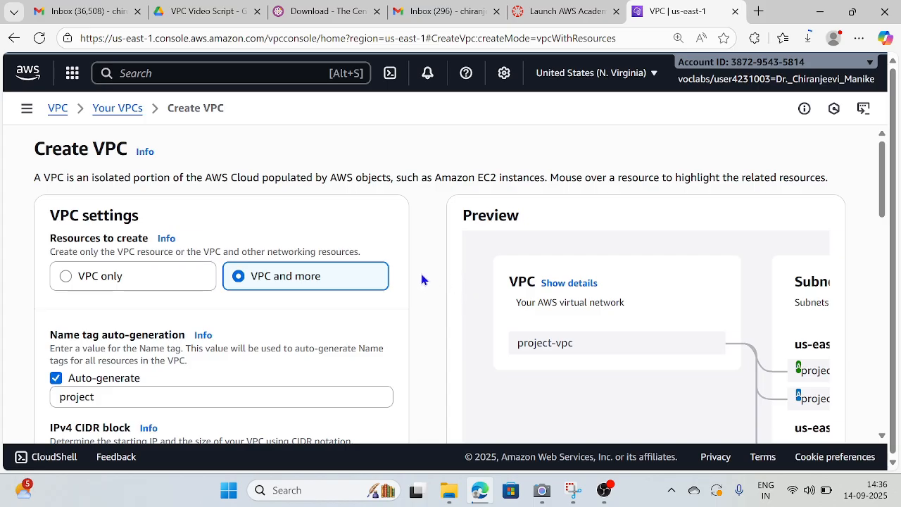
Choose to create the VPC resource only and give it the name tag lab4-vpc
click(64, 276)
scroll(426, 262, down, 1)
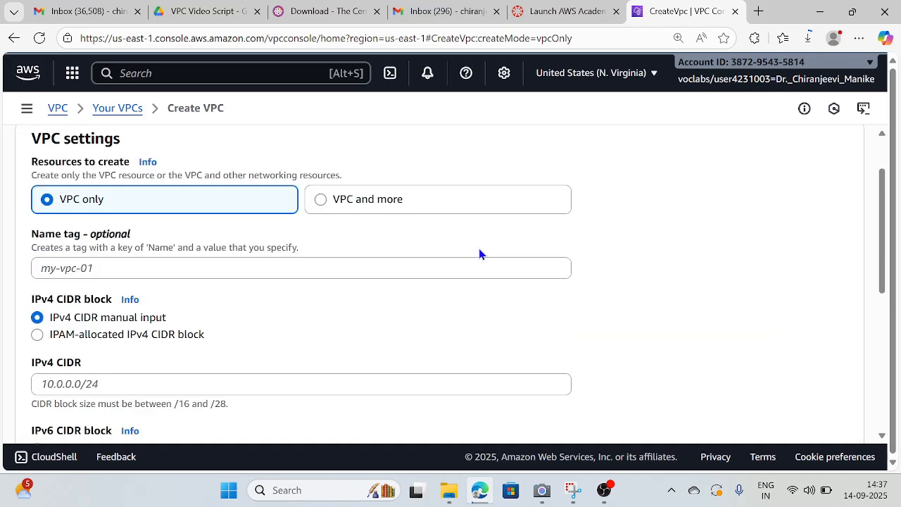
click(236, 272)
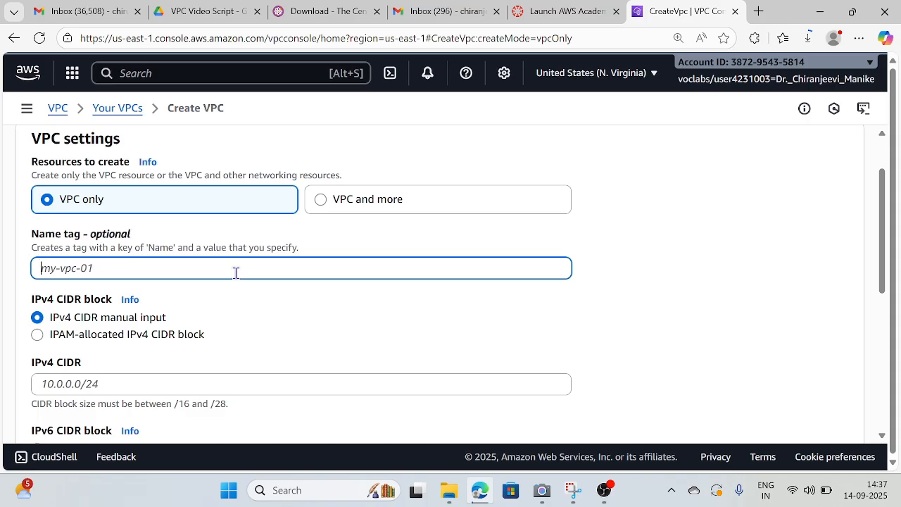
text(lab4-vpc)
Set the IPv4 CIDR to 10.0.0.0/16, create the VPC, and dismiss the resulting notification
scroll(236, 272, down, 1)
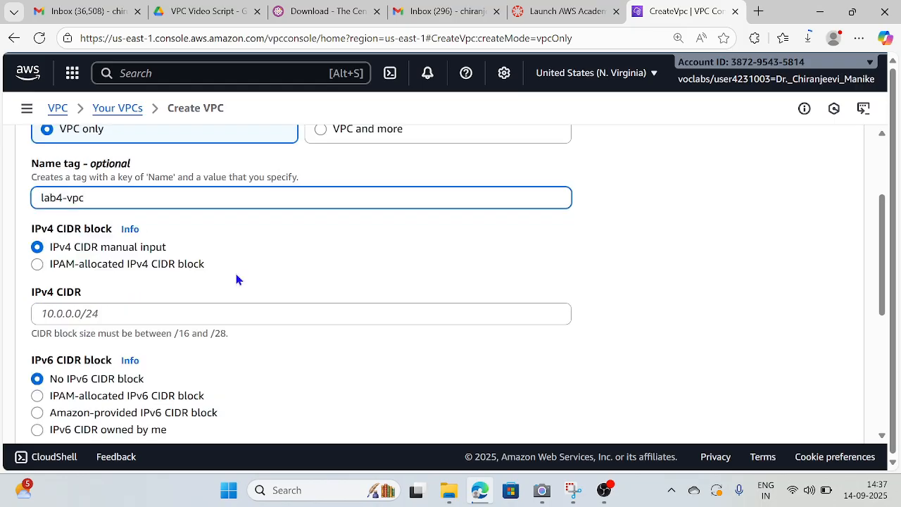
click(160, 315)
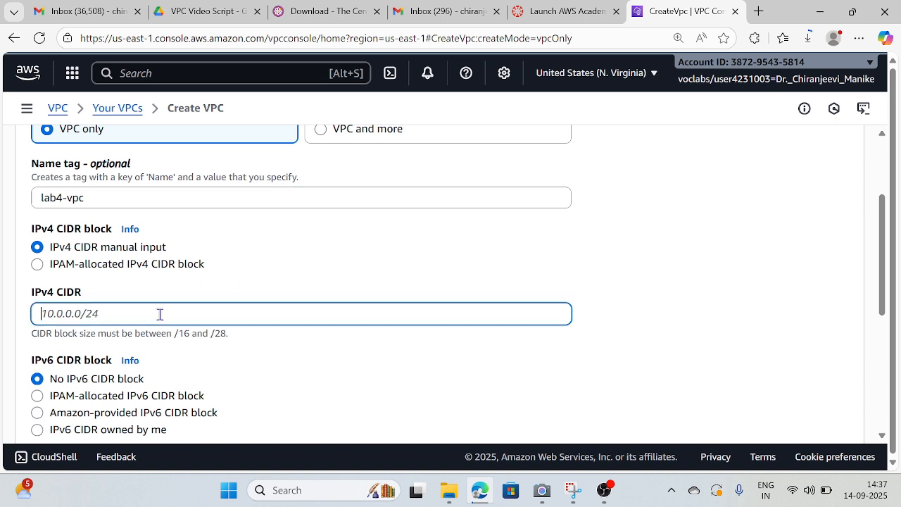
text(10.0.0.0/16)
scroll(465, 295, down, 1)
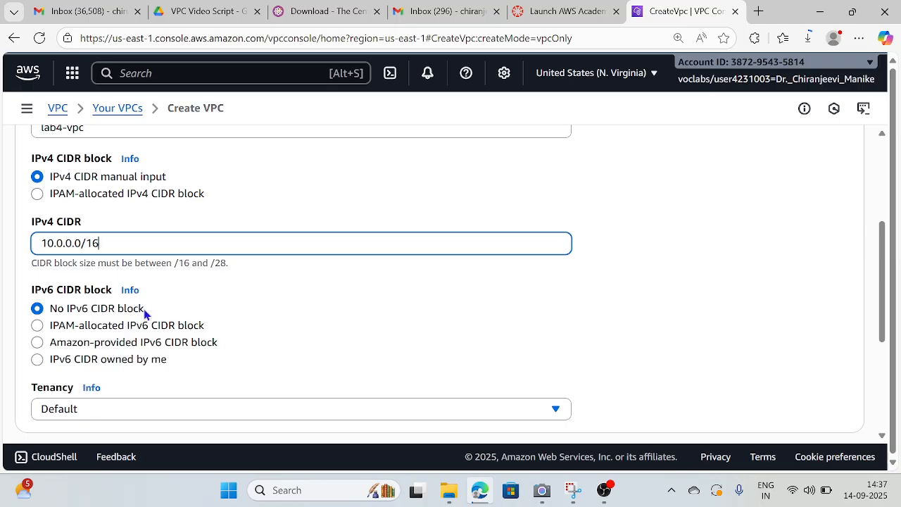
scroll(426, 318, down, 2)
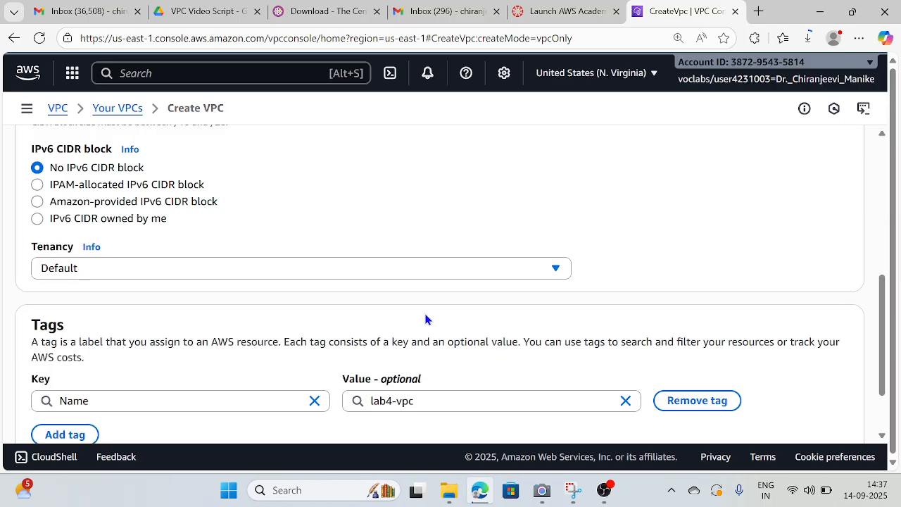
scroll(422, 308, down, 1)
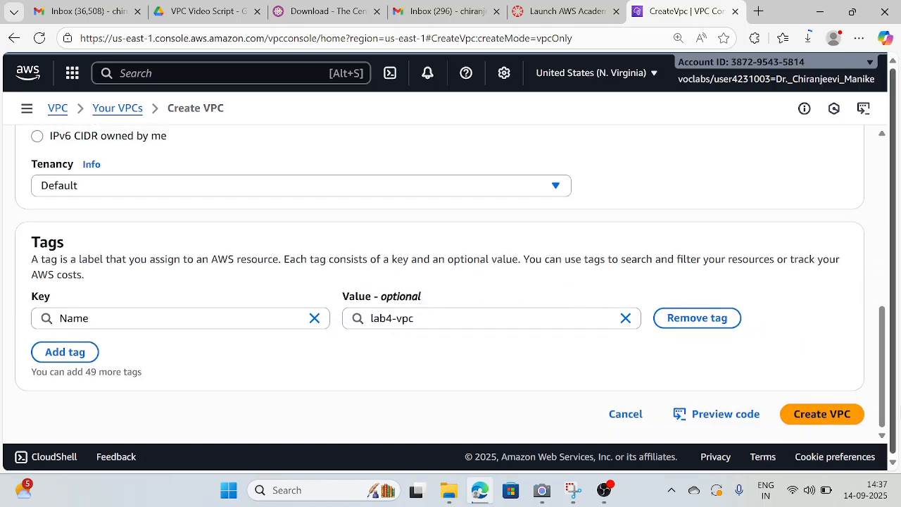
click(835, 416)
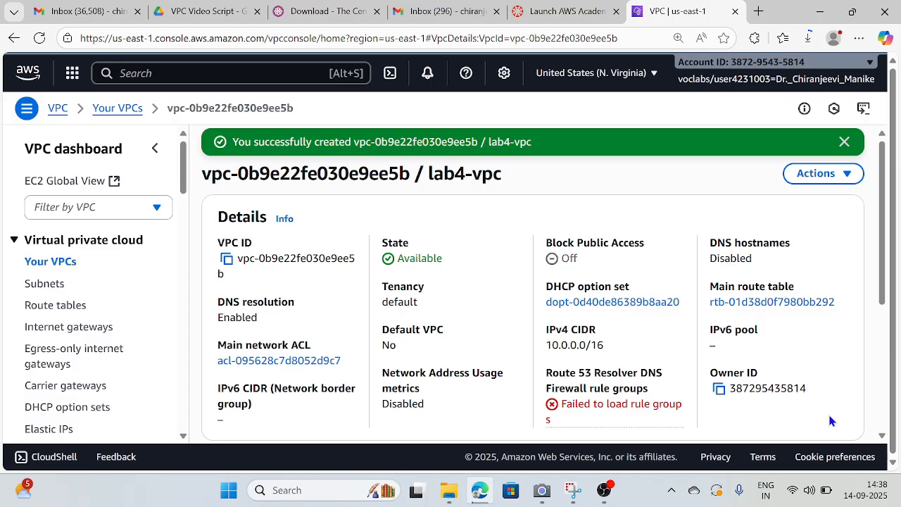
click(845, 143)
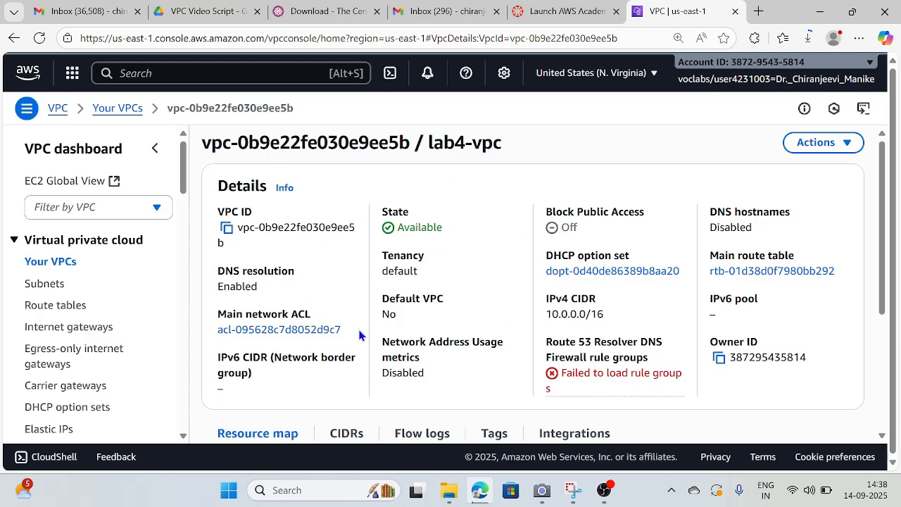
Start creating a subnet and select lab4-vpc as the VPC that holds it
click(44, 266)
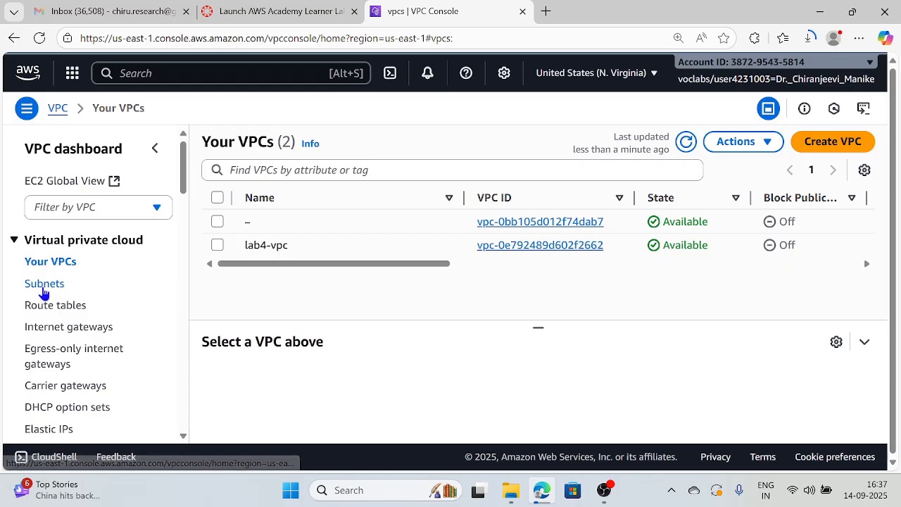
click(45, 286)
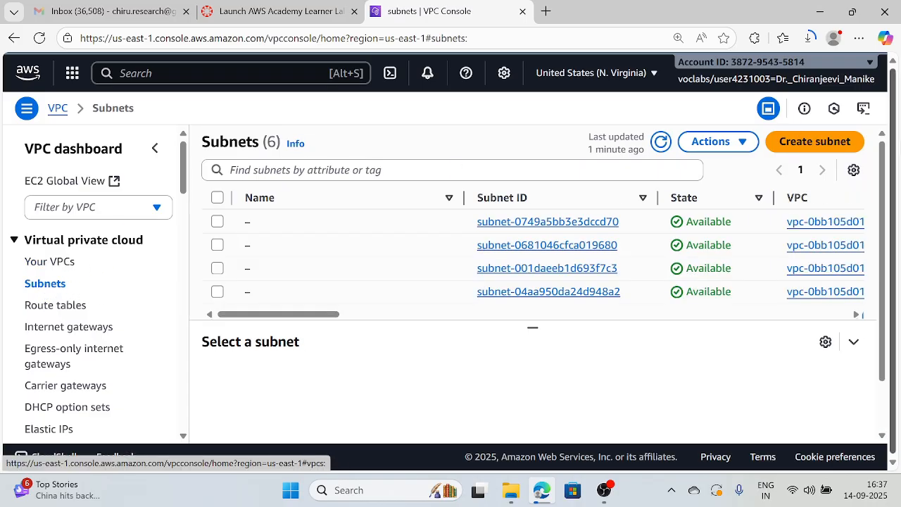
click(815, 143)
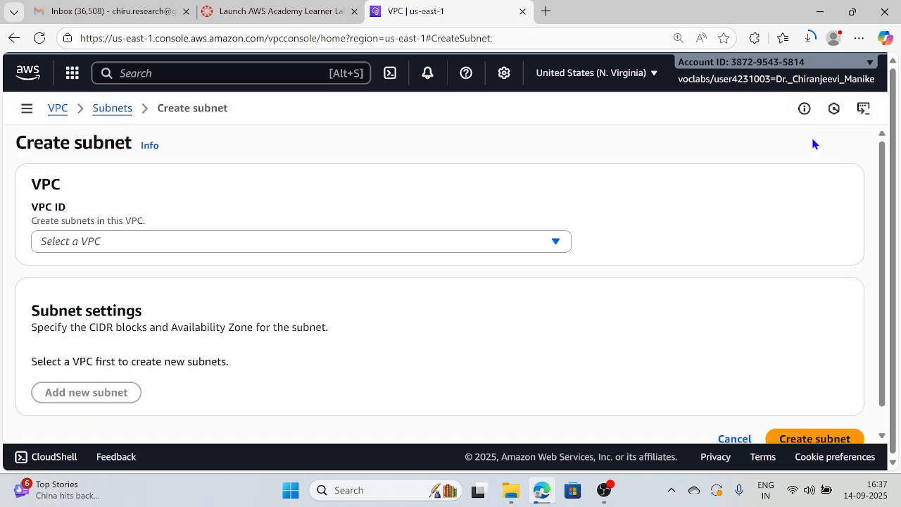
click(274, 246)
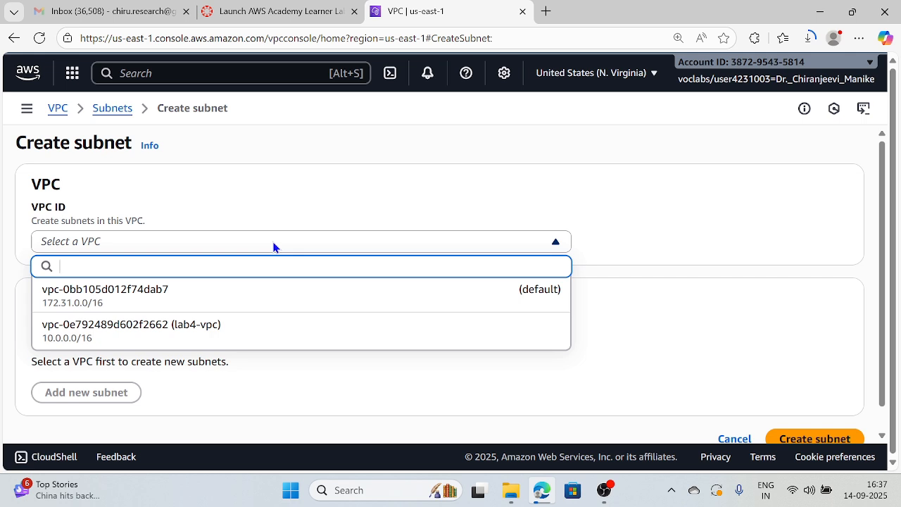
click(202, 340)
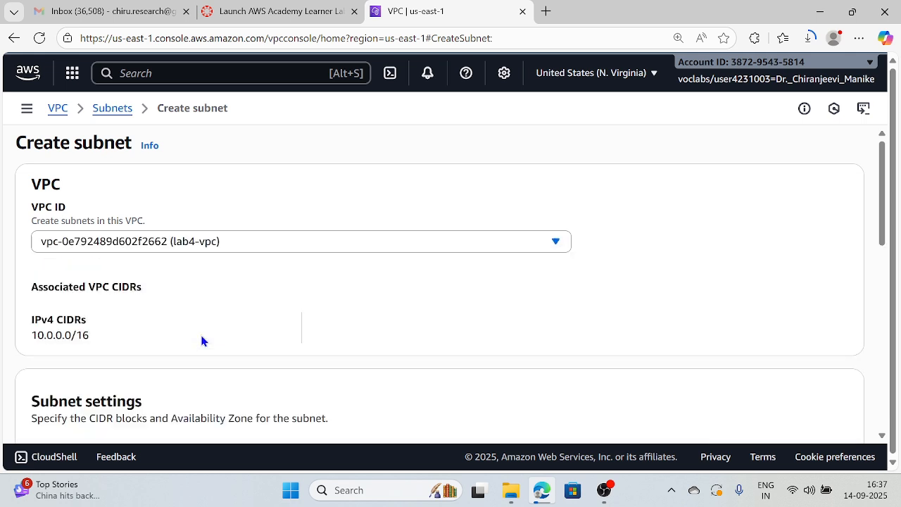
Name the subnet lab4-public-subnet and place it in the us-east-1a Availability Zone
scroll(567, 292, down, 4)
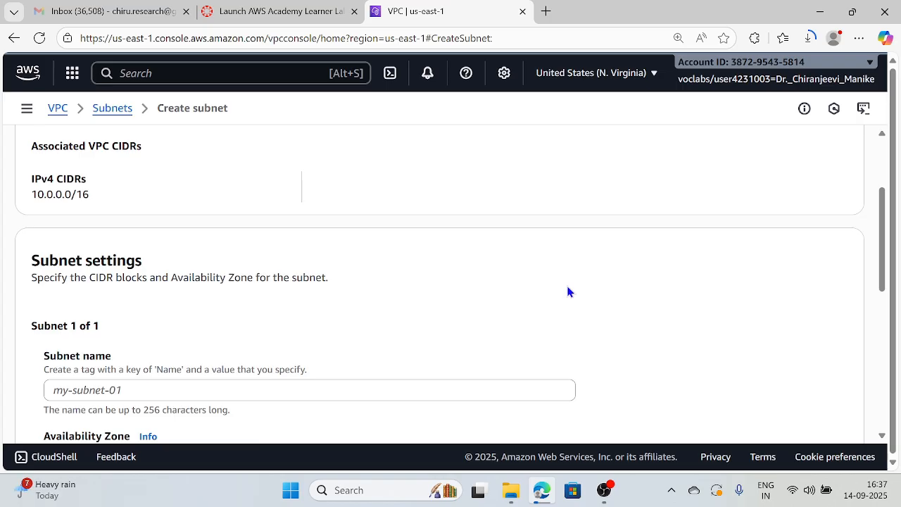
click(130, 250)
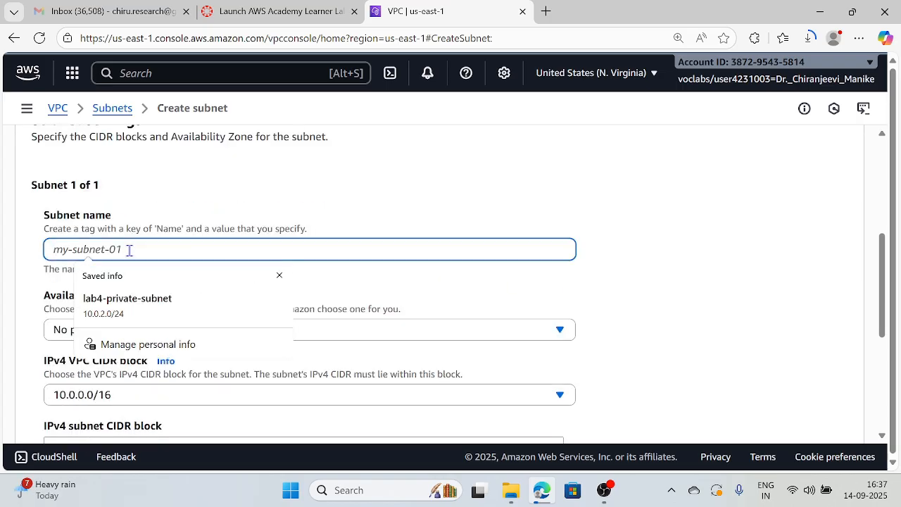
text(lab4-publi)
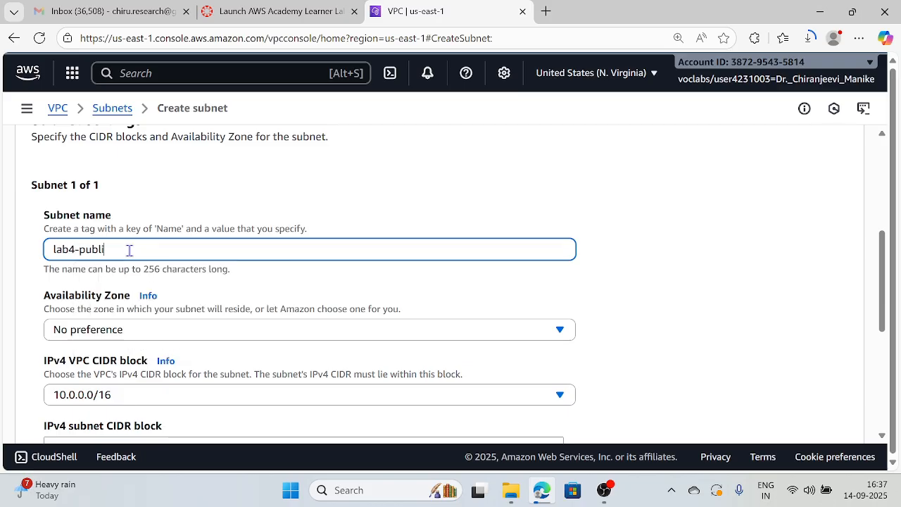
text(c-subnet)
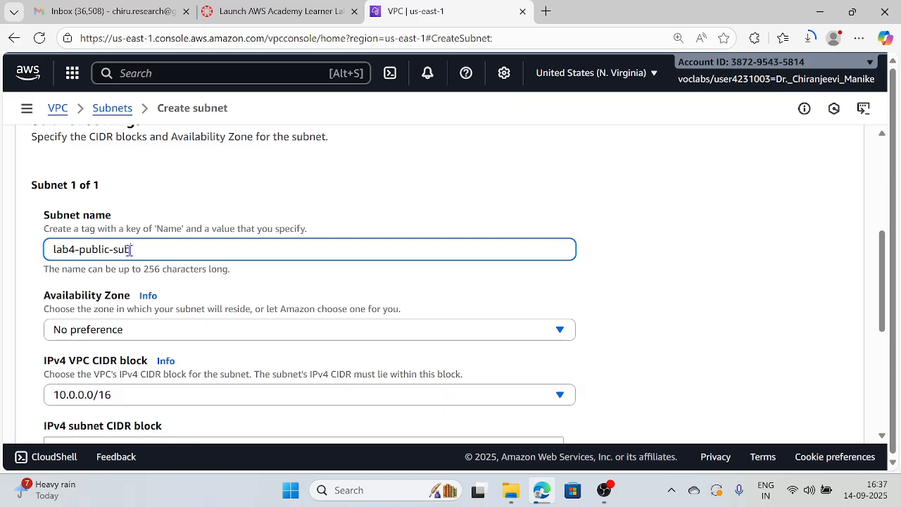
click(218, 333)
click(266, 225)
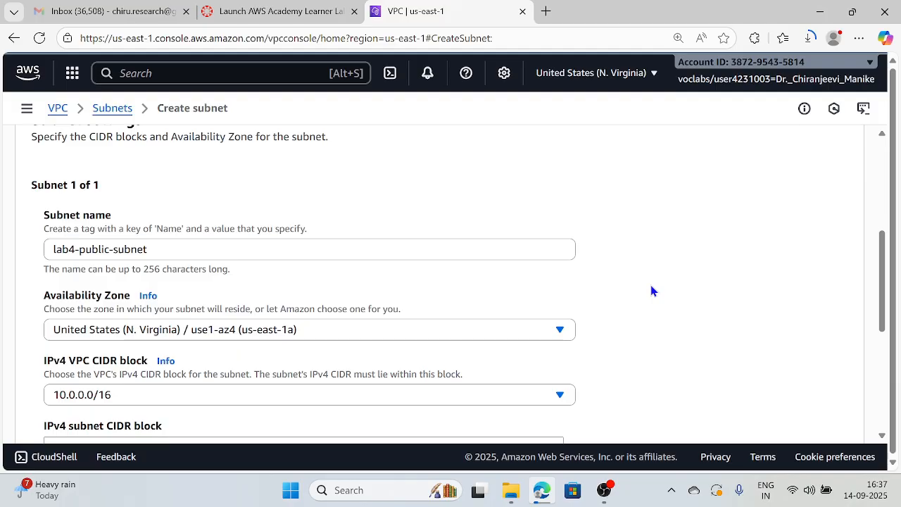
Set the public subnet's IPv4 CIDR block to 10.0.1.0/24, create the subnet, and dismiss the notification
scroll(651, 286, down, 1)
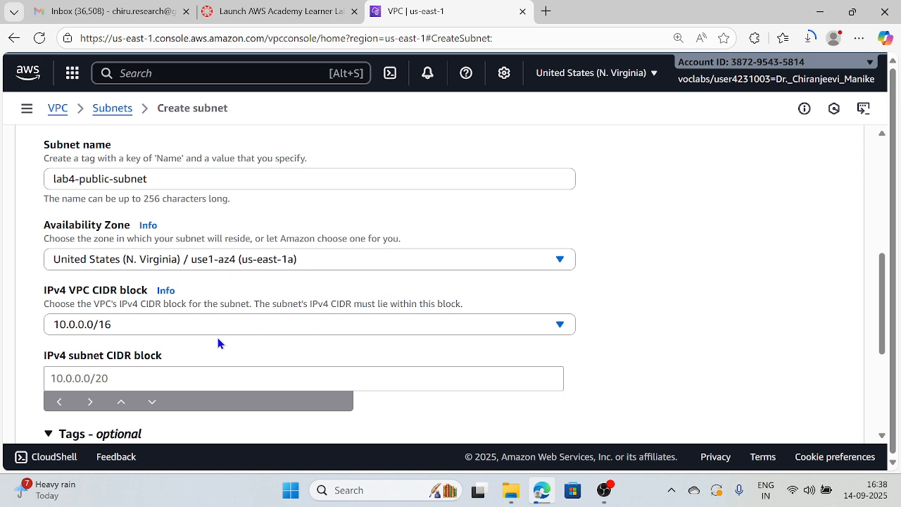
click(177, 376)
click(605, 360)
click(125, 381)
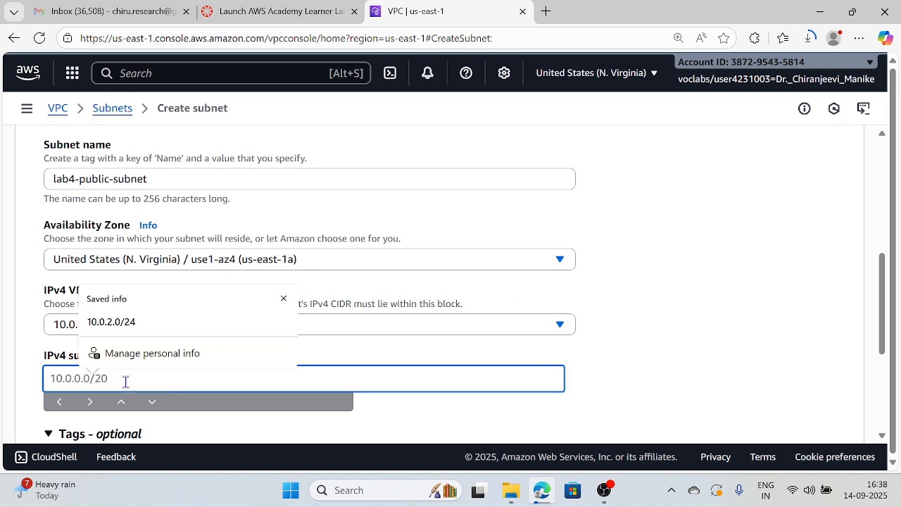
text(10.0.1.0)
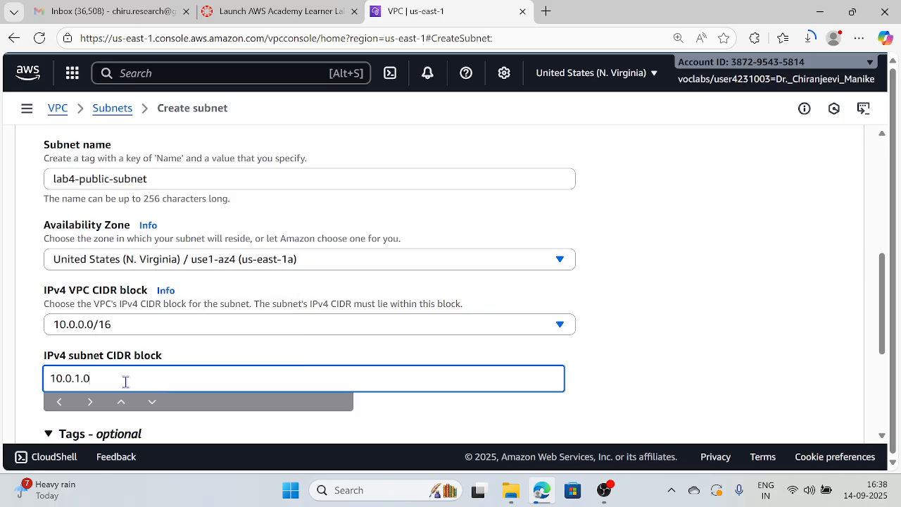
text(/24)
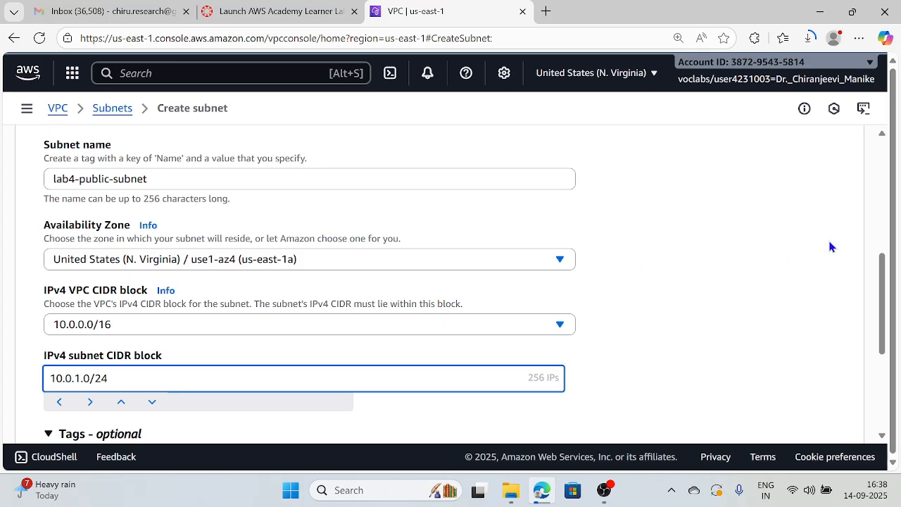
click(738, 315)
scroll(738, 316, down, 3)
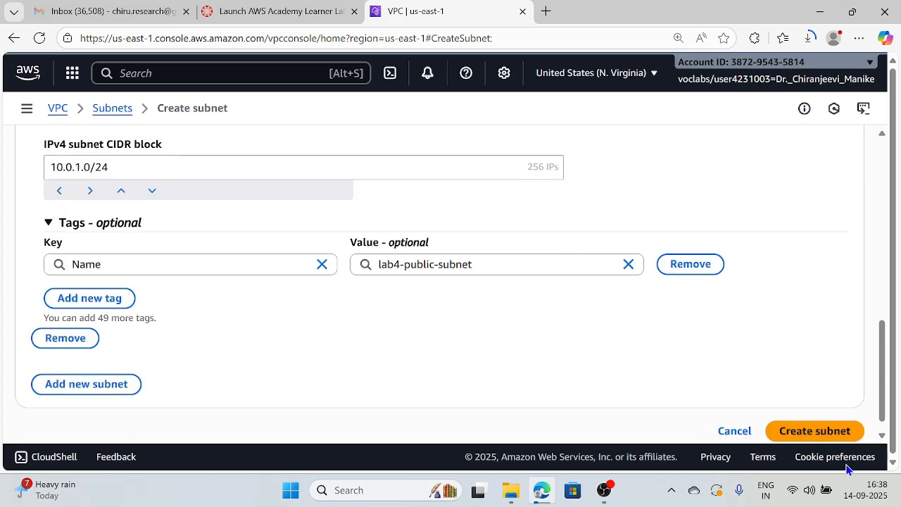
click(828, 434)
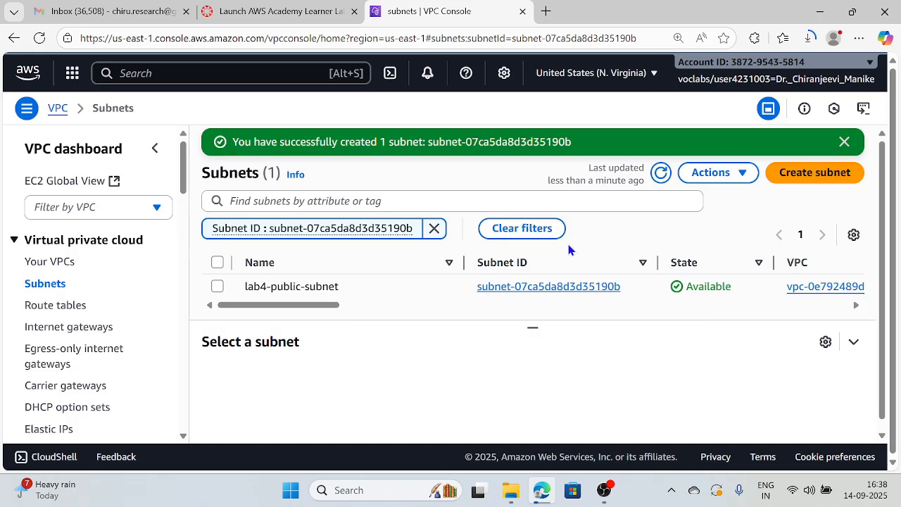
click(844, 143)
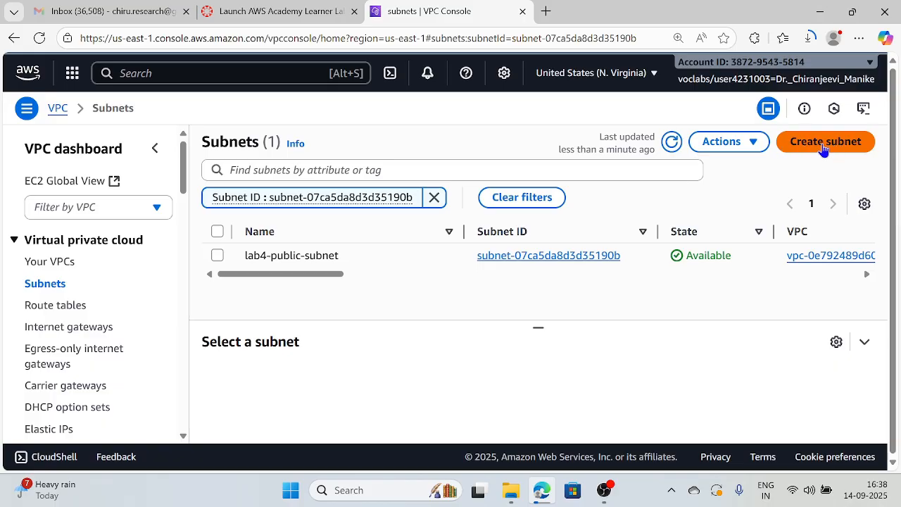
Start creating a second subnet, again in lab4-vpc
click(815, 144)
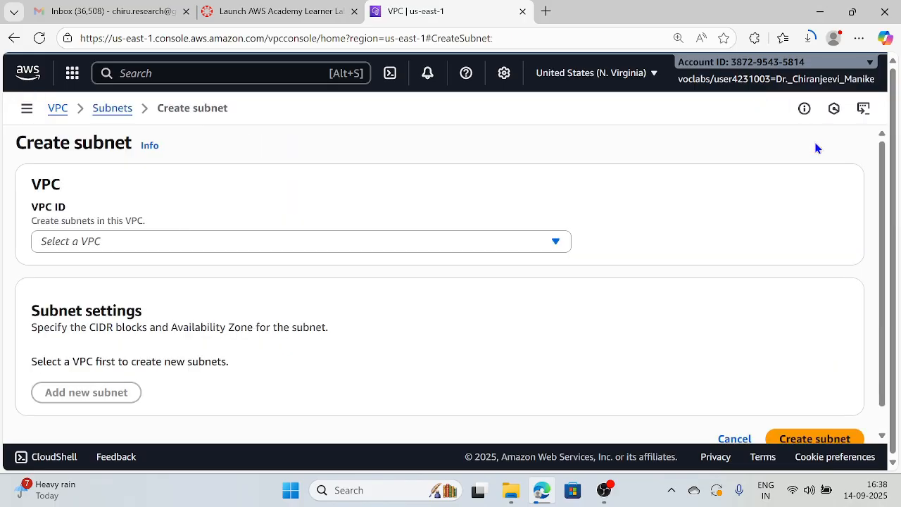
click(416, 250)
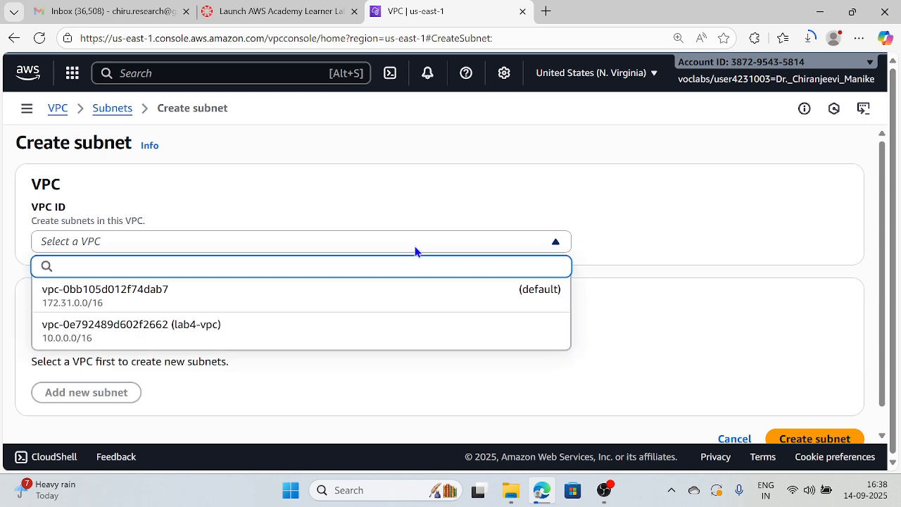
click(281, 330)
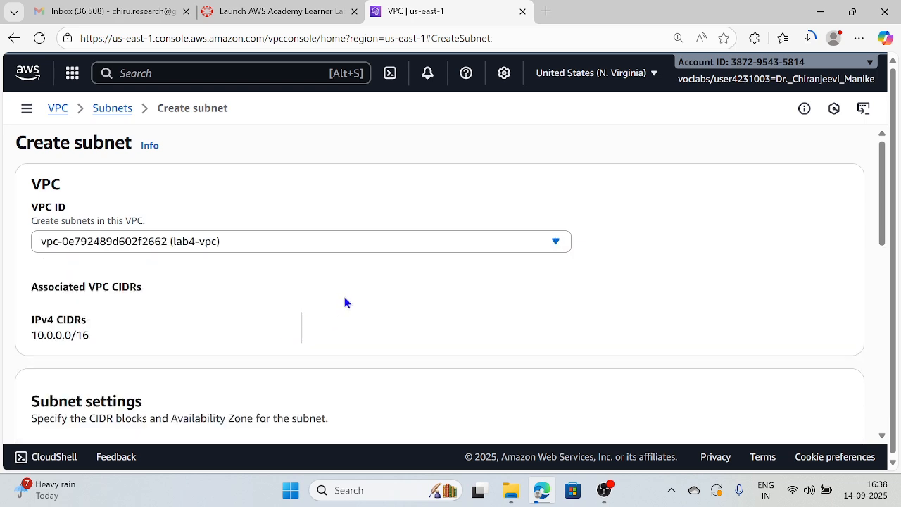
Name the second subnet lab4-private-subnet
scroll(345, 304, down, 2)
scroll(348, 289, down, 1)
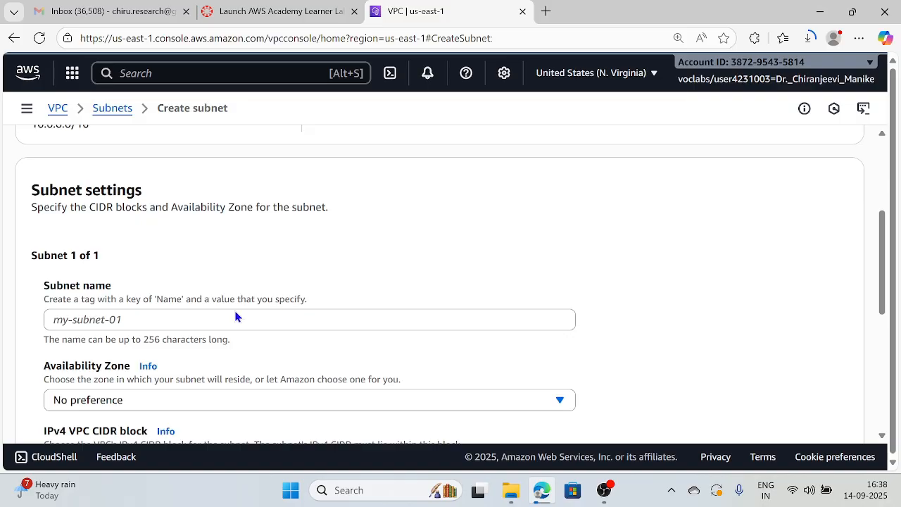
click(199, 323)
text(p)
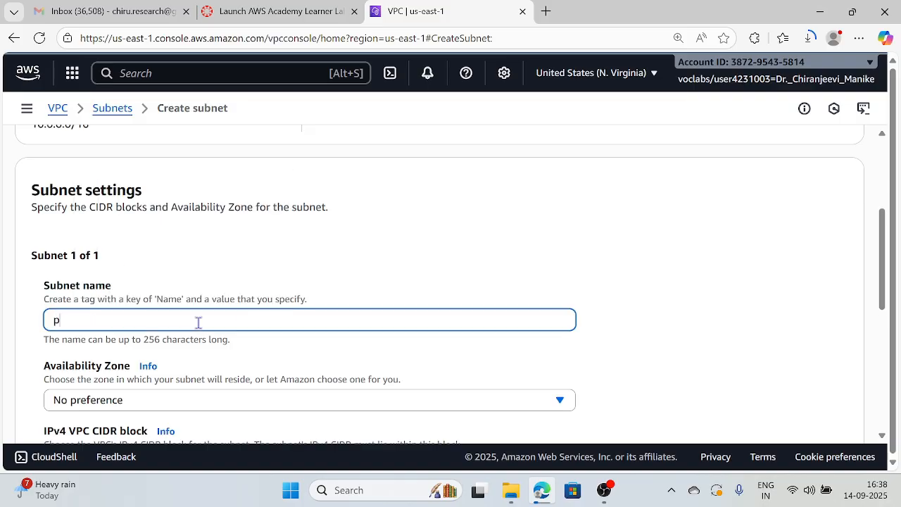
key(BackSpace)
text(lab)
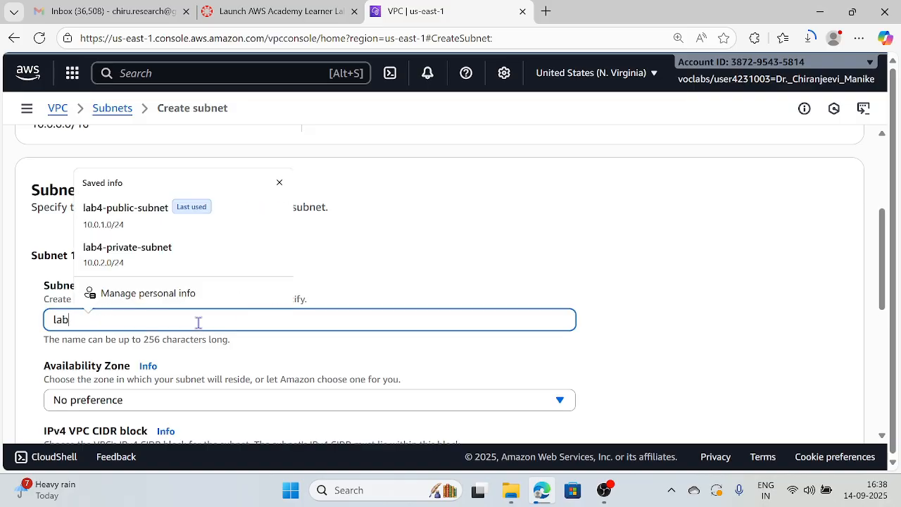
text(-)
key(BackSpace)
text(4-private-subnet)
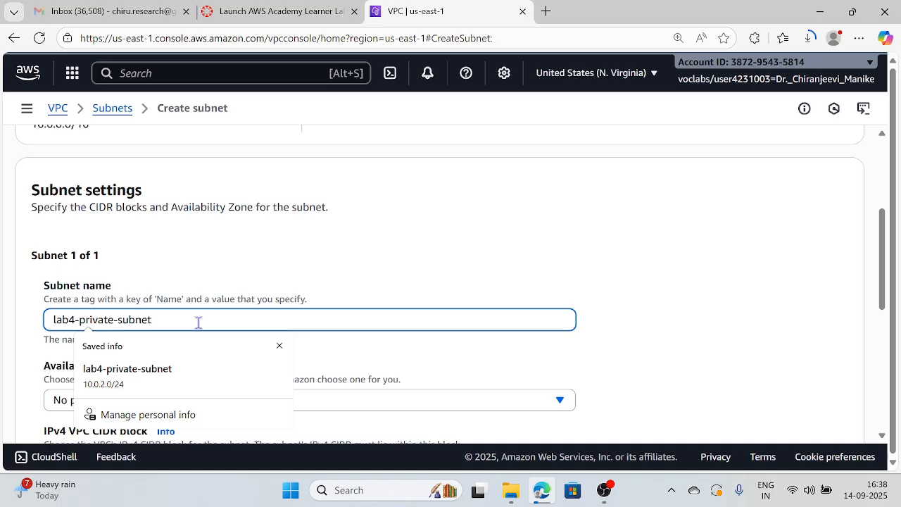
click(543, 288)
Place the private subnet in the us-east-1b Availability Zone
scroll(543, 288, down, 1)
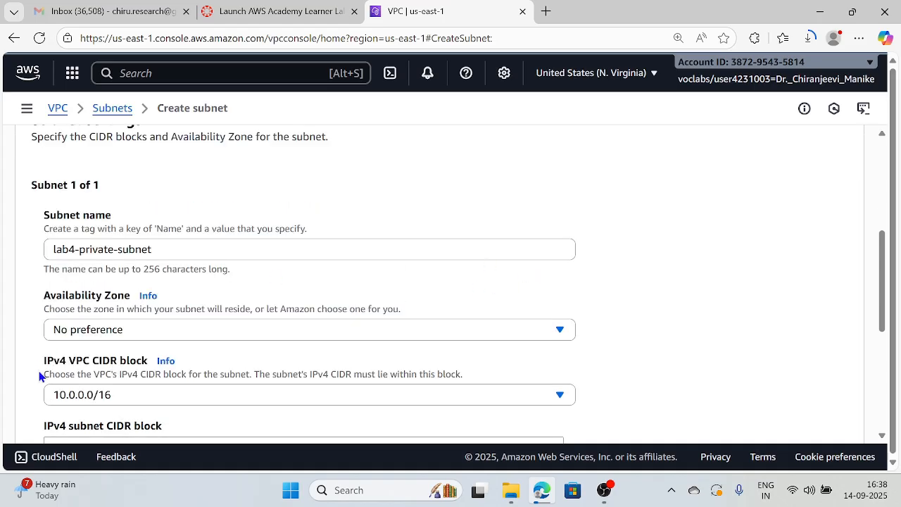
click(187, 335)
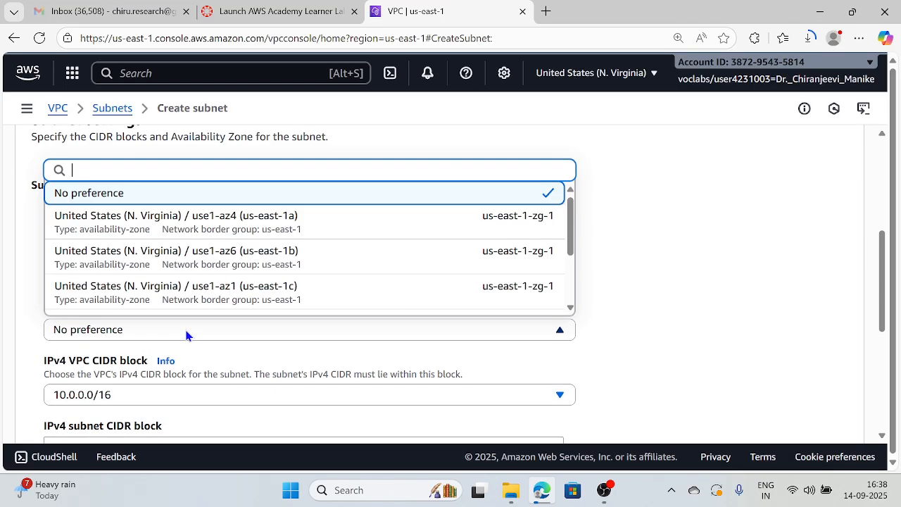
click(247, 259)
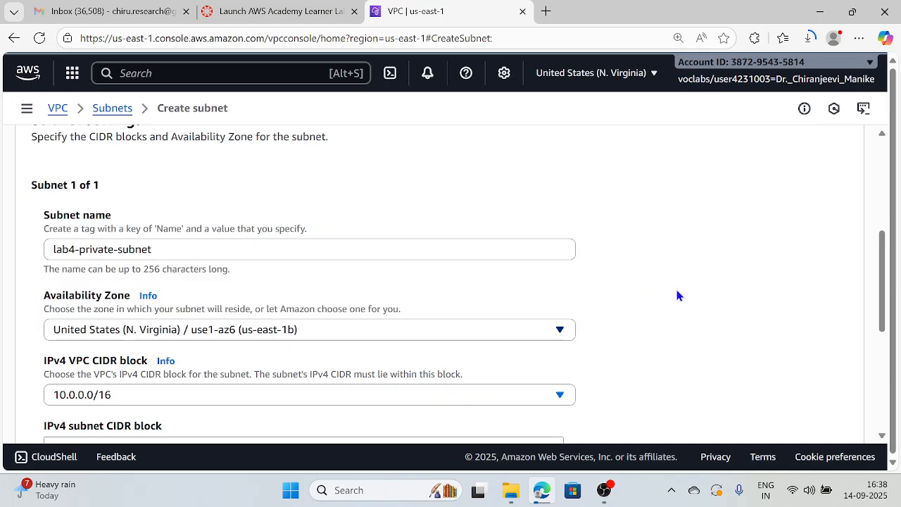
Set the private subnet's IPv4 CIDR block to 10.0.2.0/24, create the subnet, and clear the subnet ID filter from the list
scroll(675, 286, down, 1)
scroll(676, 290, down, 1)
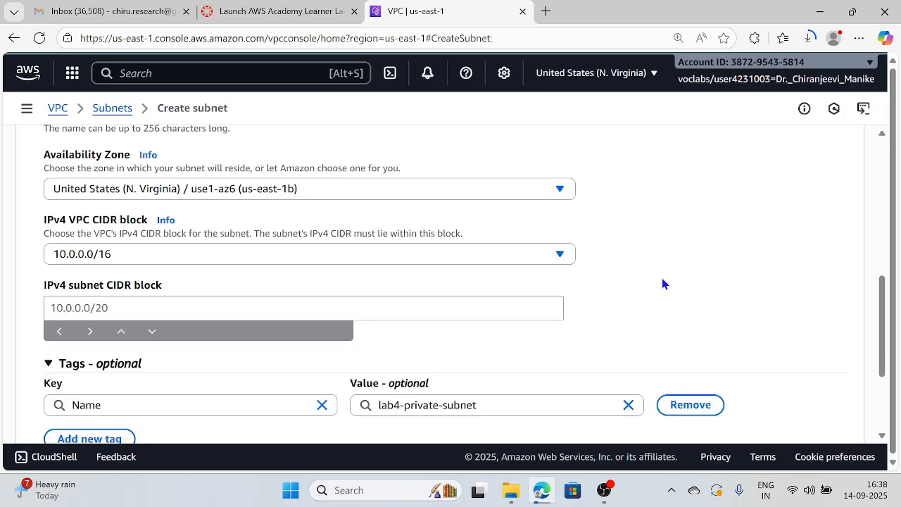
click(147, 309)
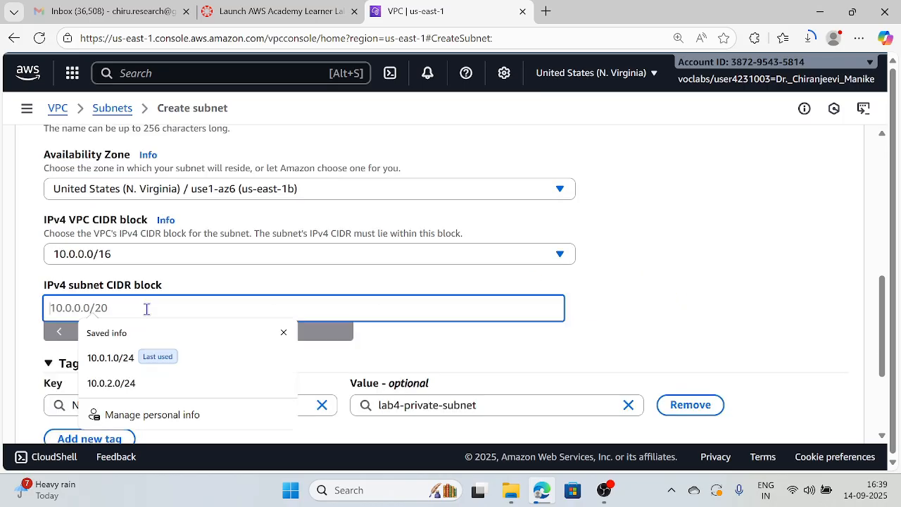
text(10.0.2.0)
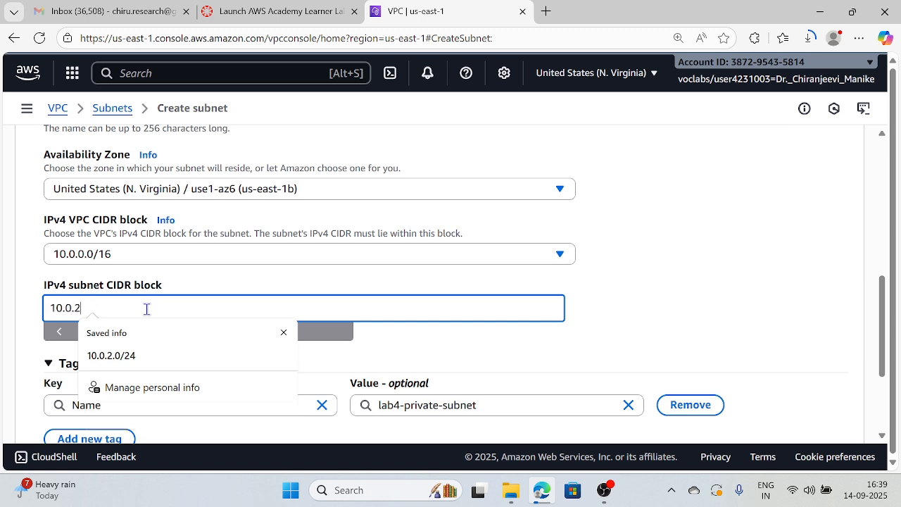
text(/24)
click(659, 304)
scroll(666, 300, down, 3)
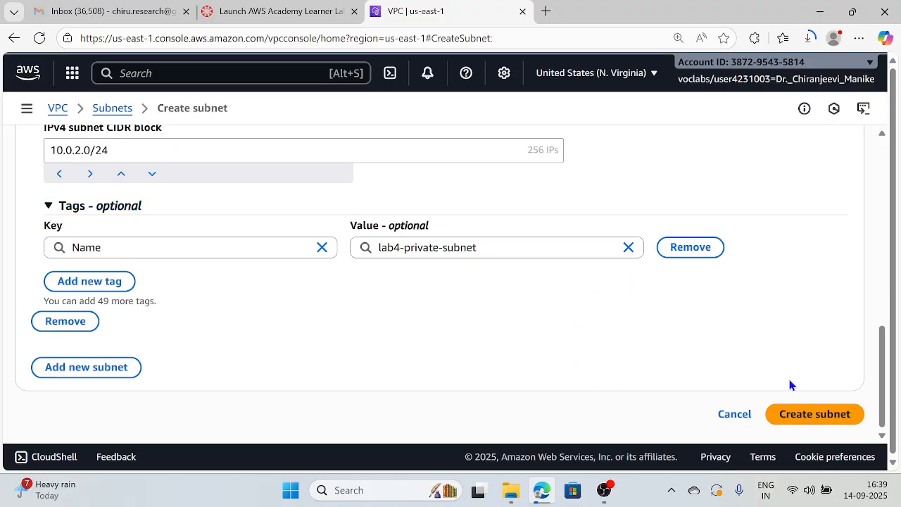
click(817, 415)
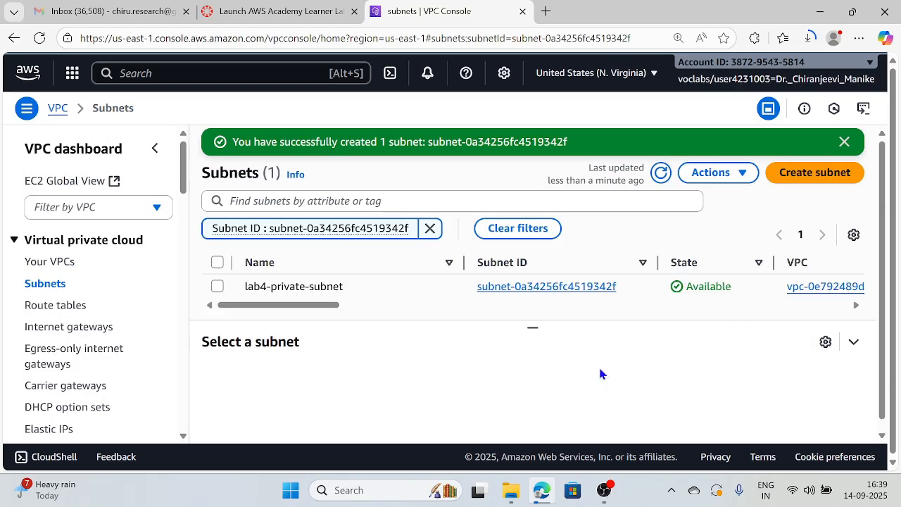
click(430, 228)
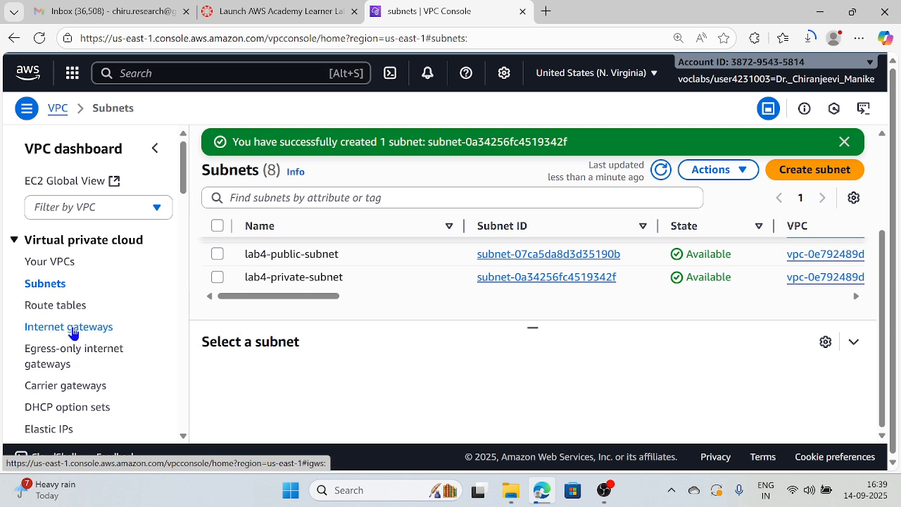
Create an internet gateway with the name tag lab4-IGW and dismiss the notification
click(74, 332)
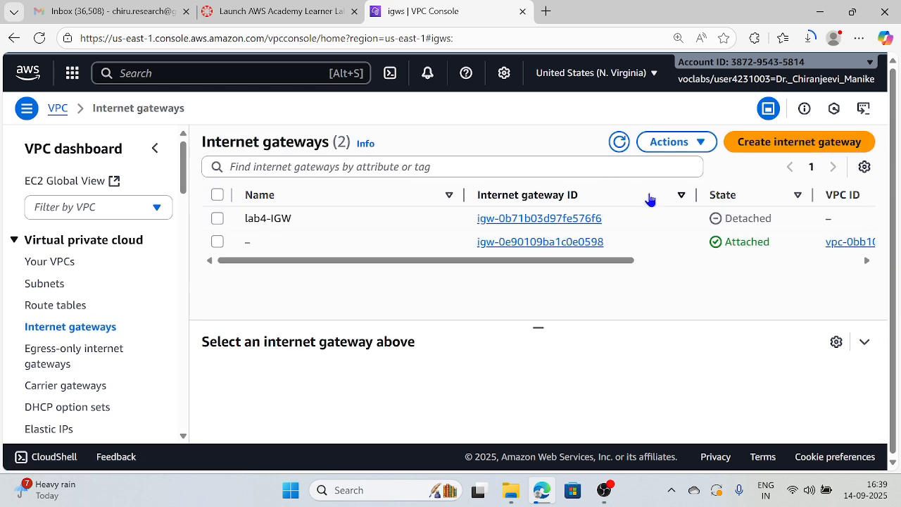
mouse_move(306, 223)
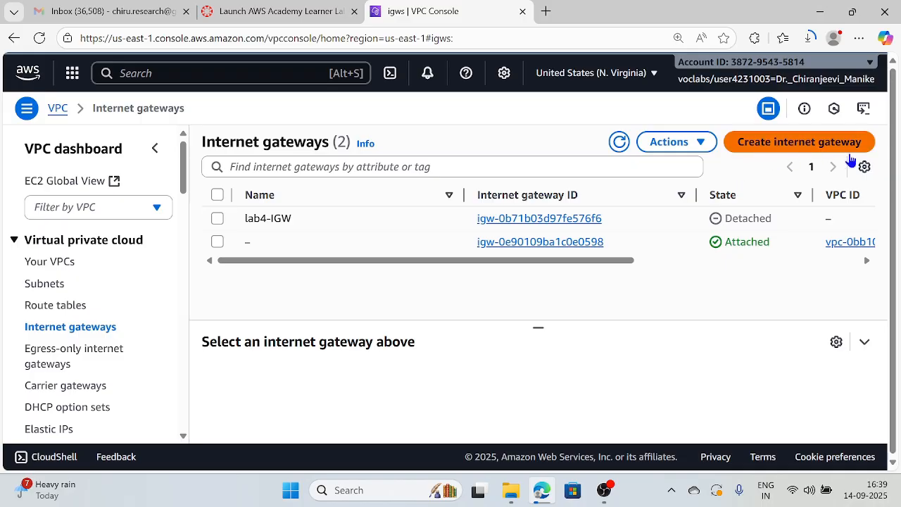
click(783, 147)
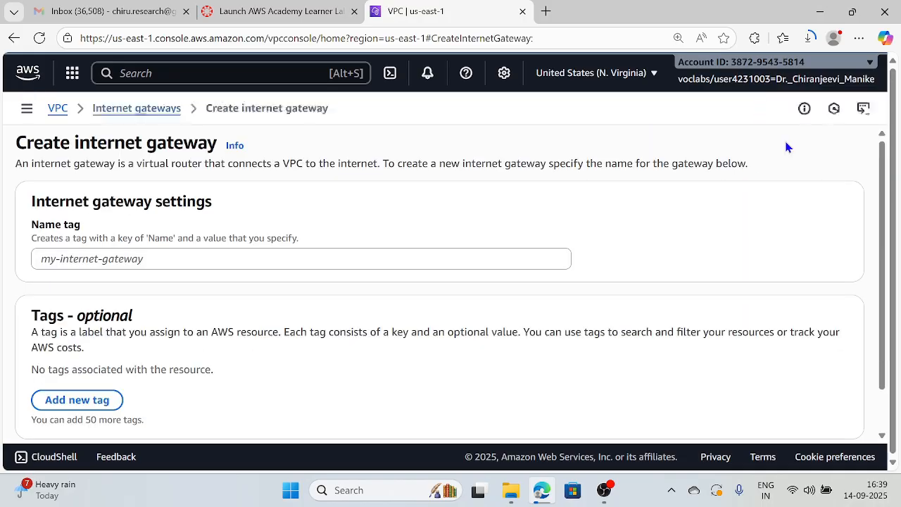
click(202, 260)
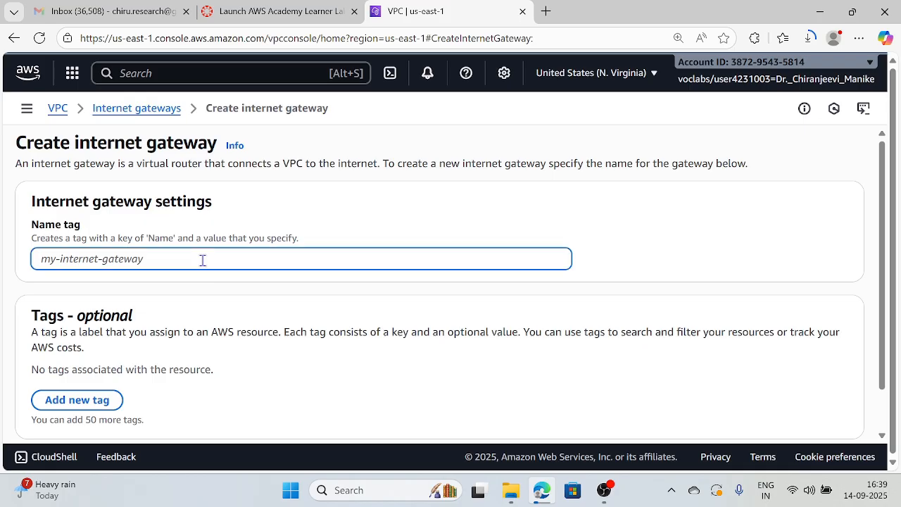
text(lab4-)
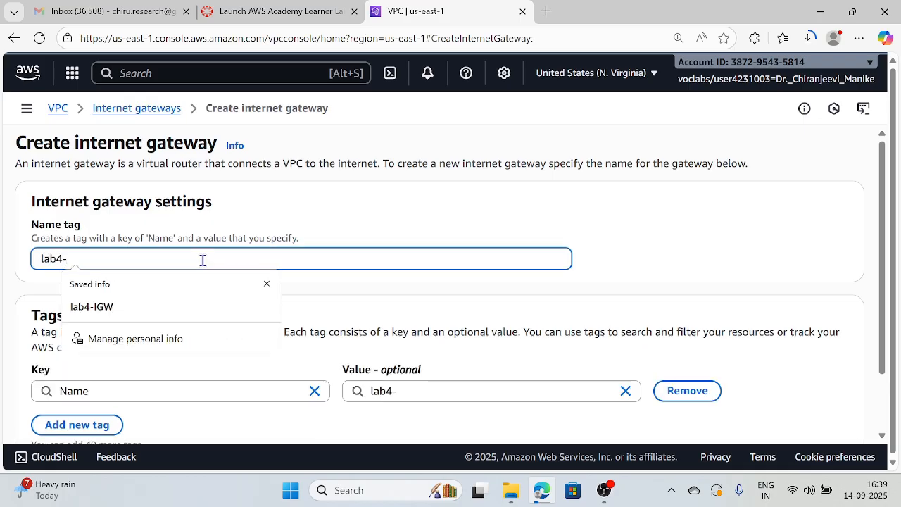
text(IGW)
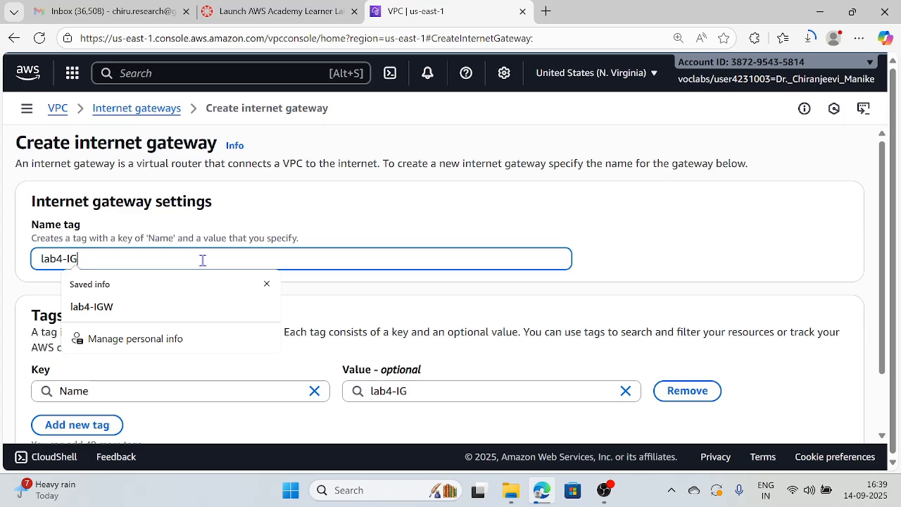
click(186, 305)
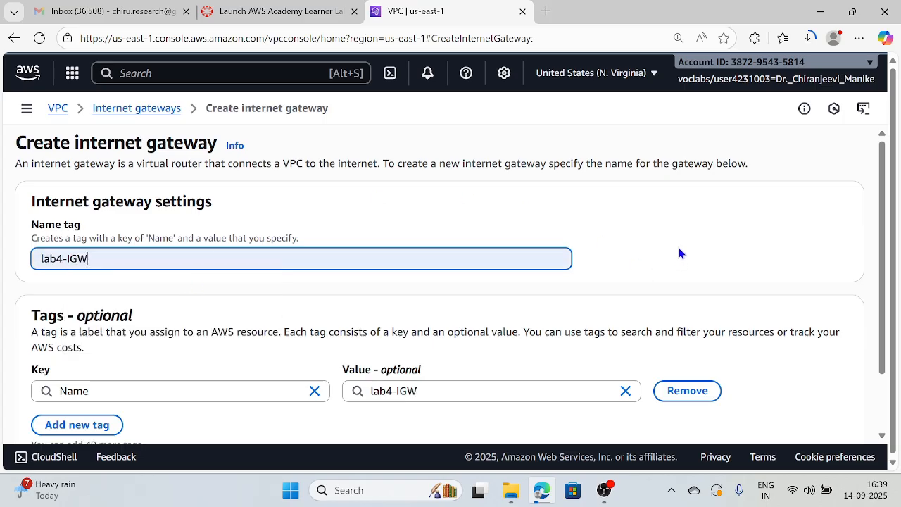
scroll(678, 244, down, 1)
scroll(678, 220, down, 1)
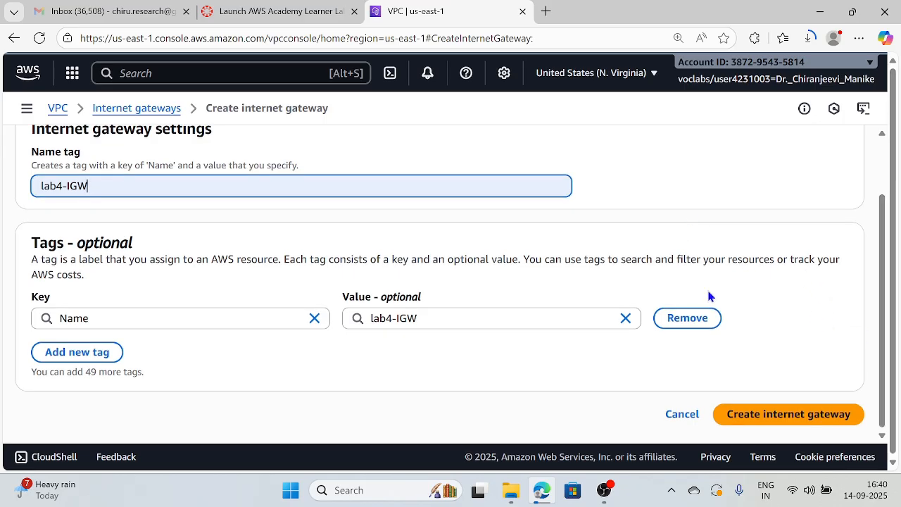
click(779, 418)
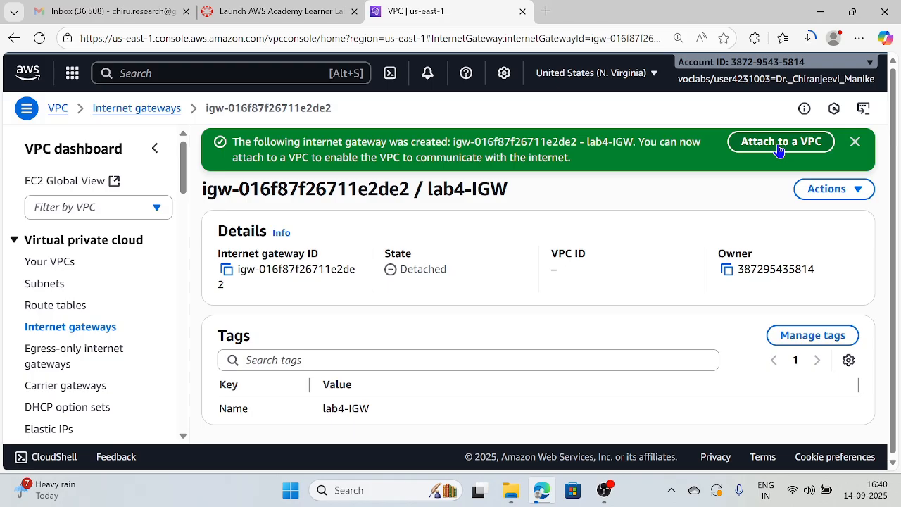
click(855, 141)
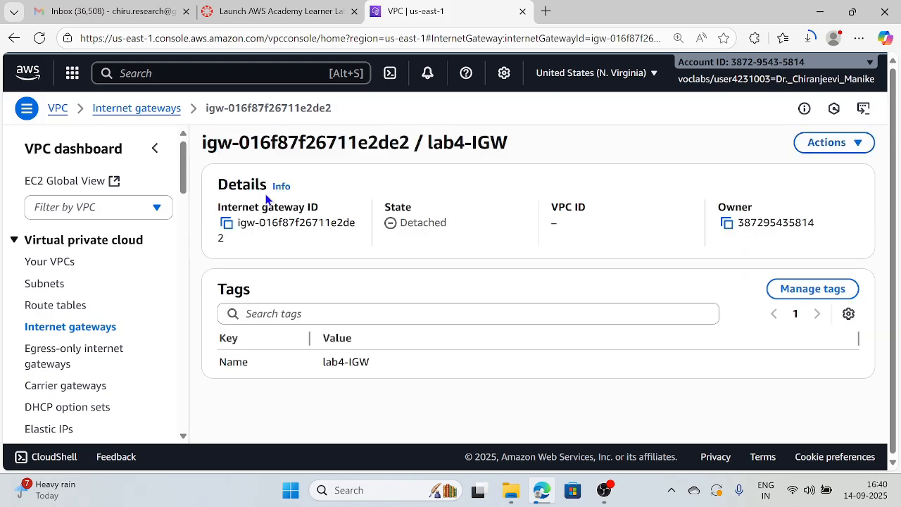
Attach the newly created lab4-IGW internet gateway to lab4-vpc
click(62, 329)
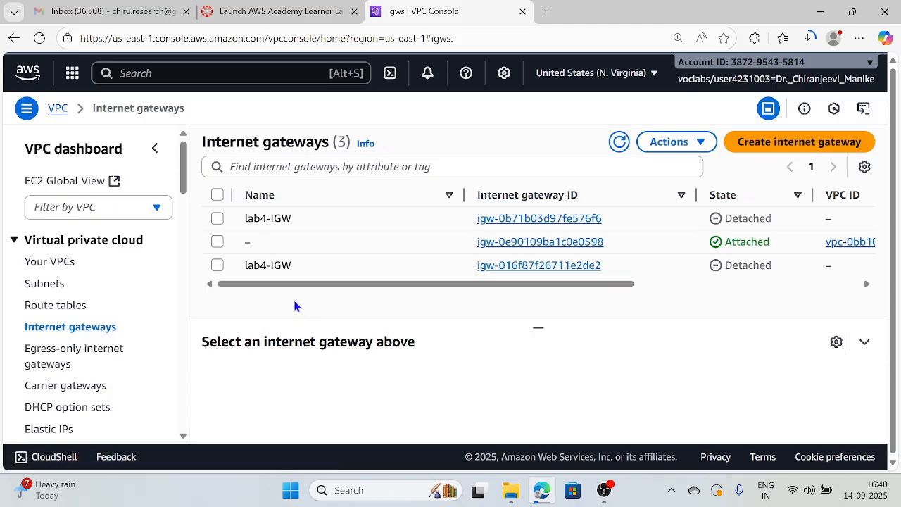
drag(261, 286, 173, 312)
click(217, 266)
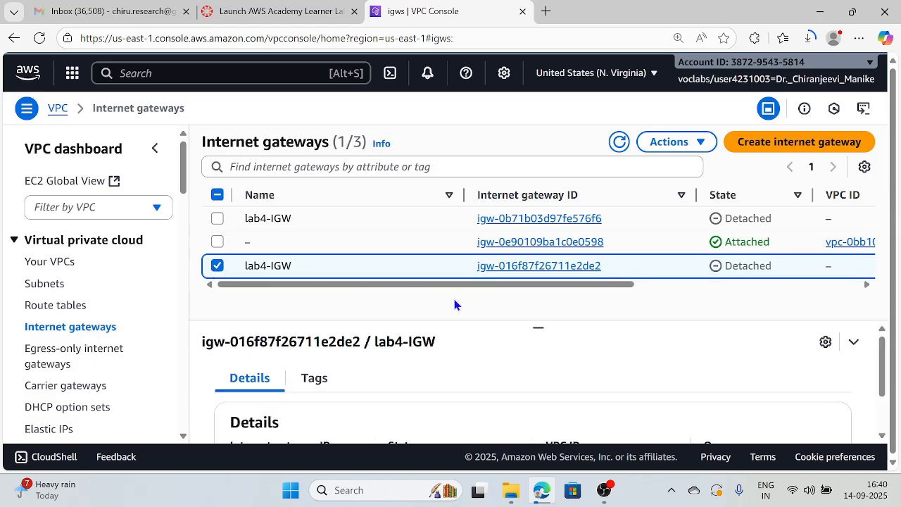
mouse_move(261, 271)
click(668, 147)
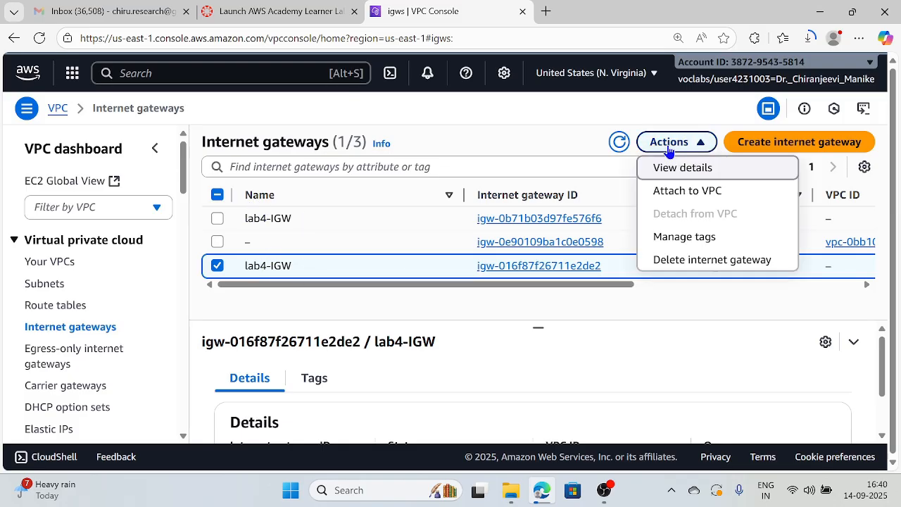
click(696, 200)
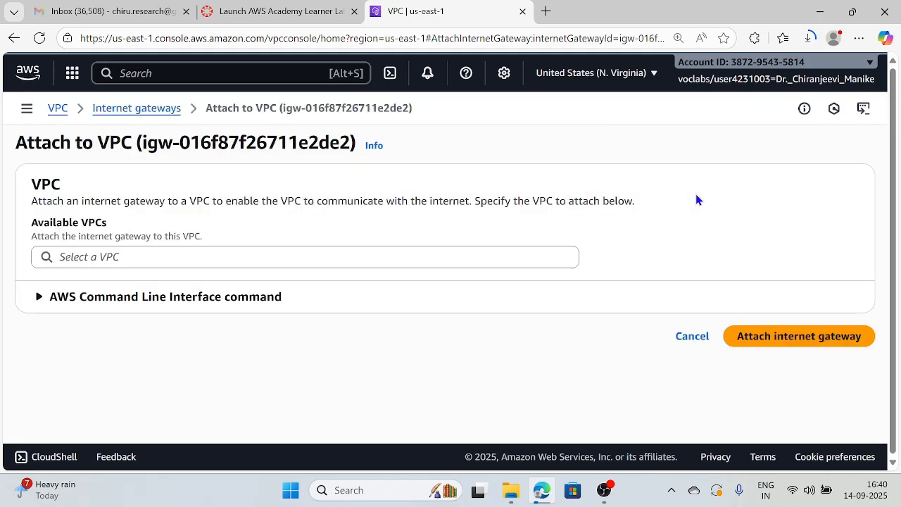
click(534, 260)
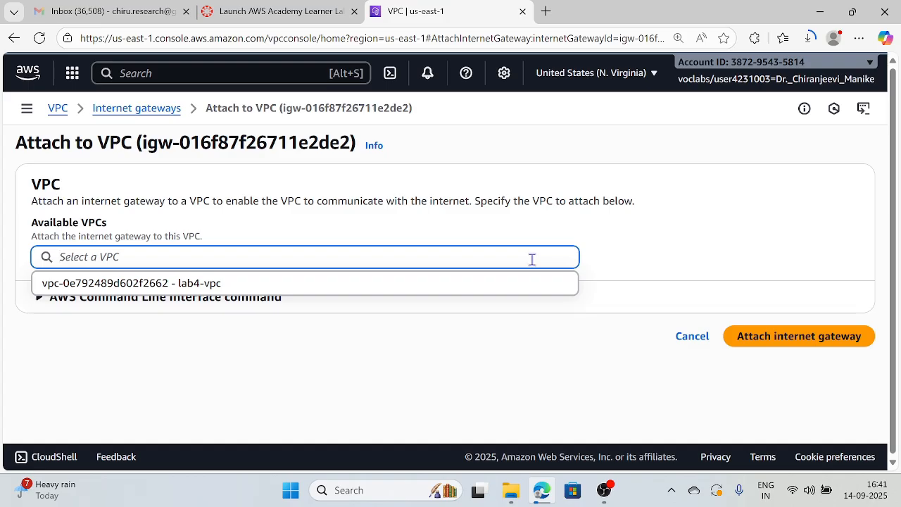
click(274, 284)
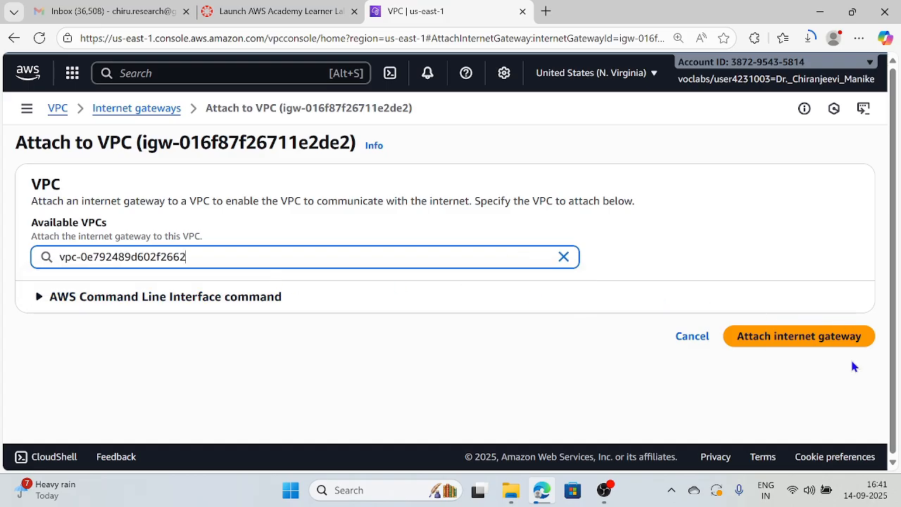
click(804, 338)
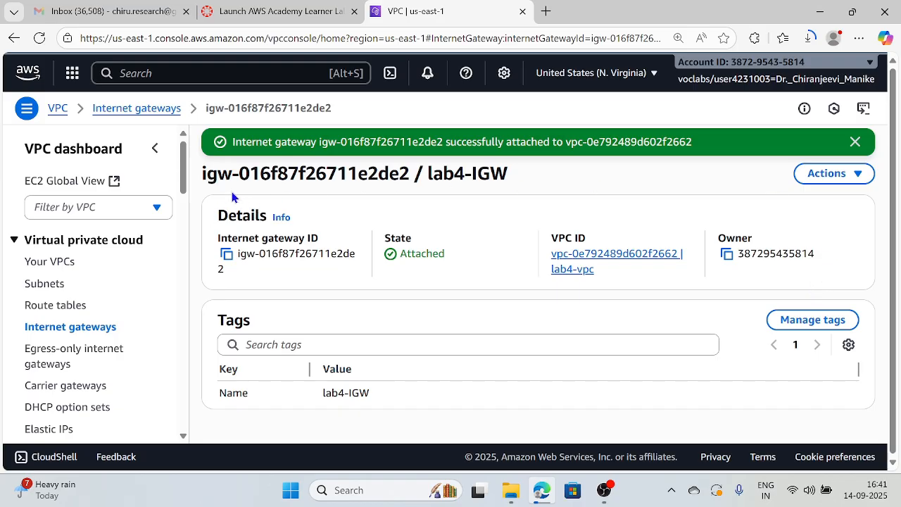
Select lab4-public-subnet in the list of subnets to view its details
click(44, 284)
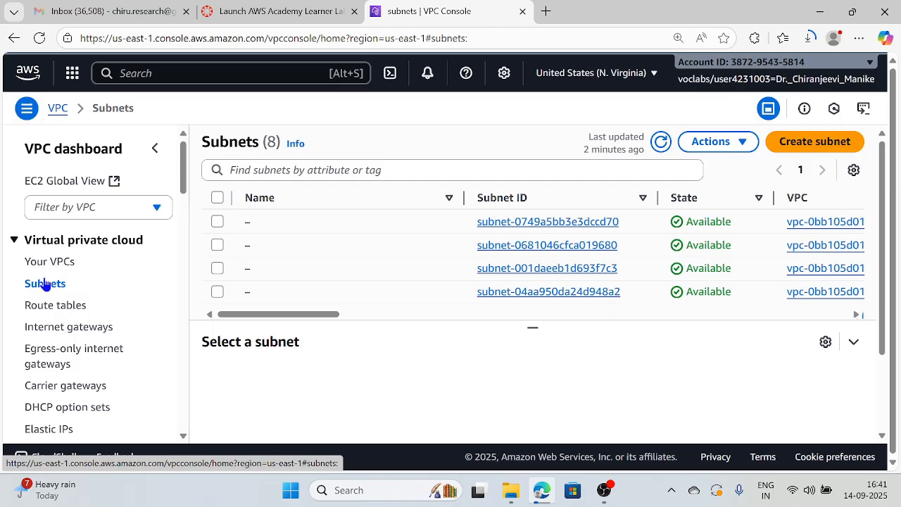
scroll(343, 244, down, 1)
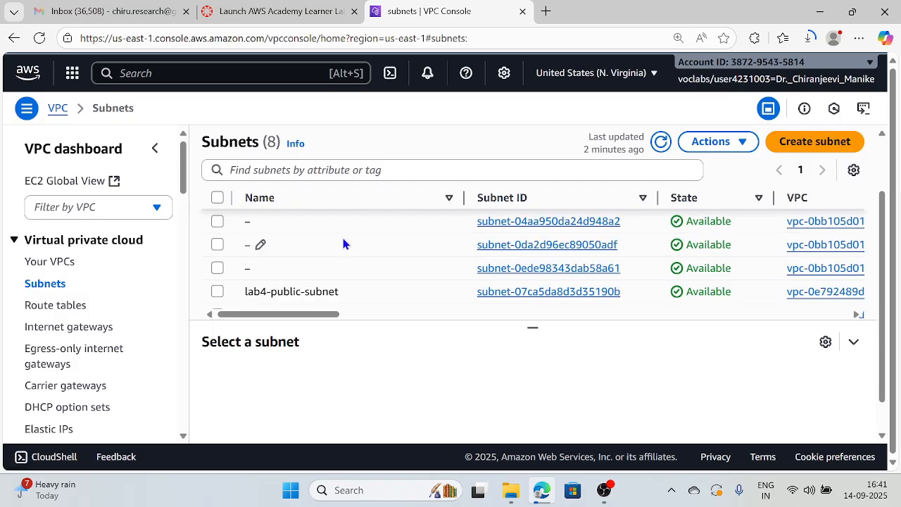
scroll(343, 243, down, 1)
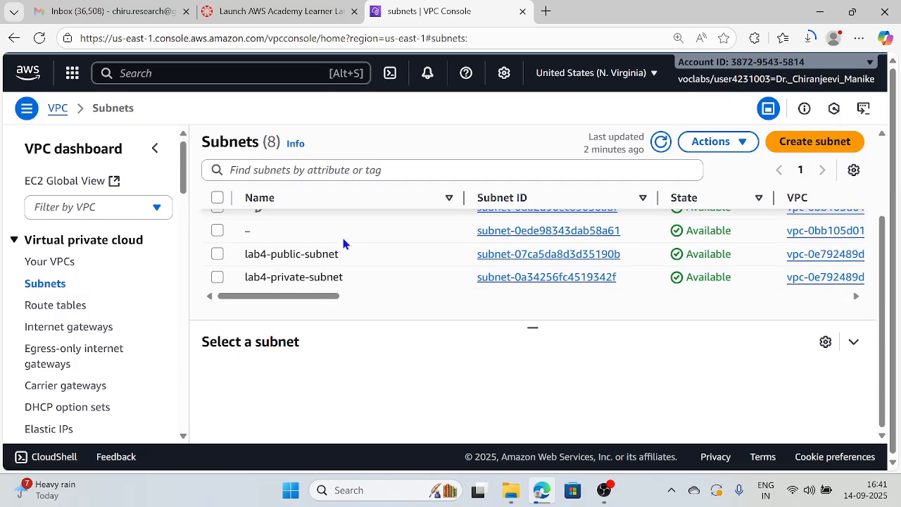
click(216, 254)
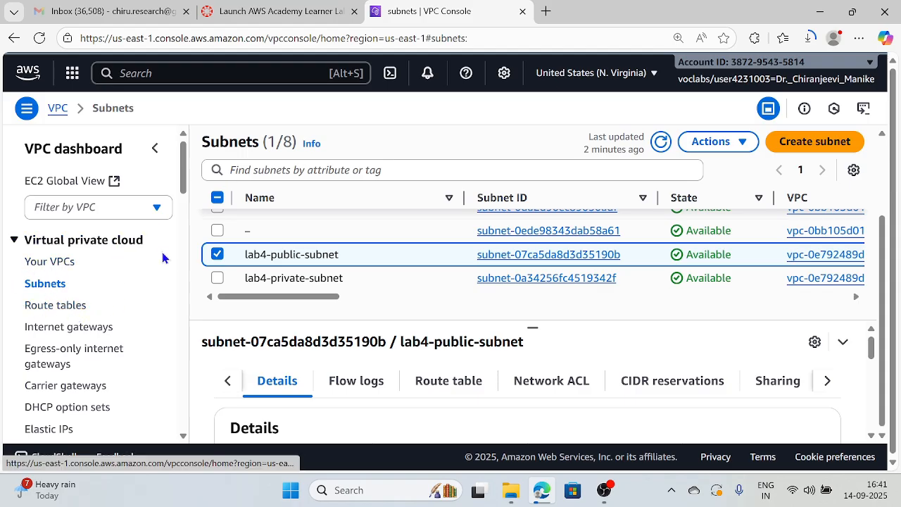
Create a route table named lab4-public-rt in lab4-vpc
click(55, 312)
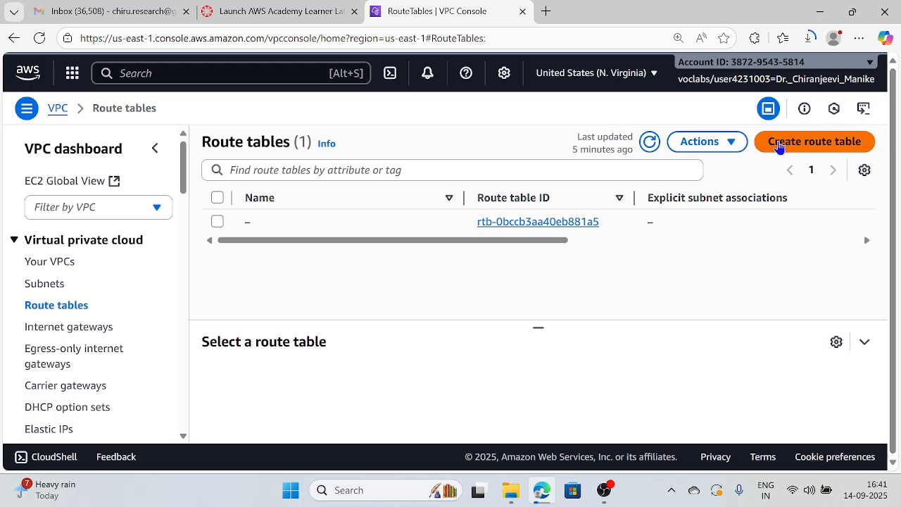
click(814, 144)
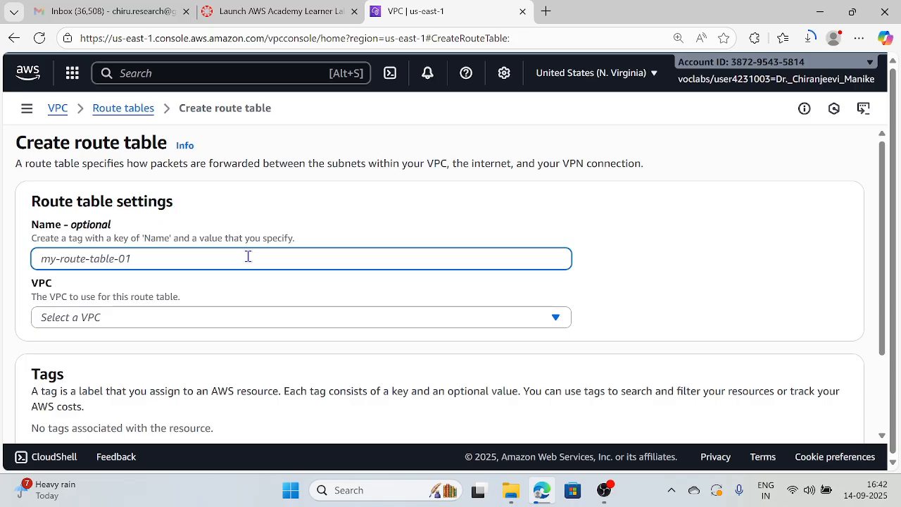
text(lab4-pub)
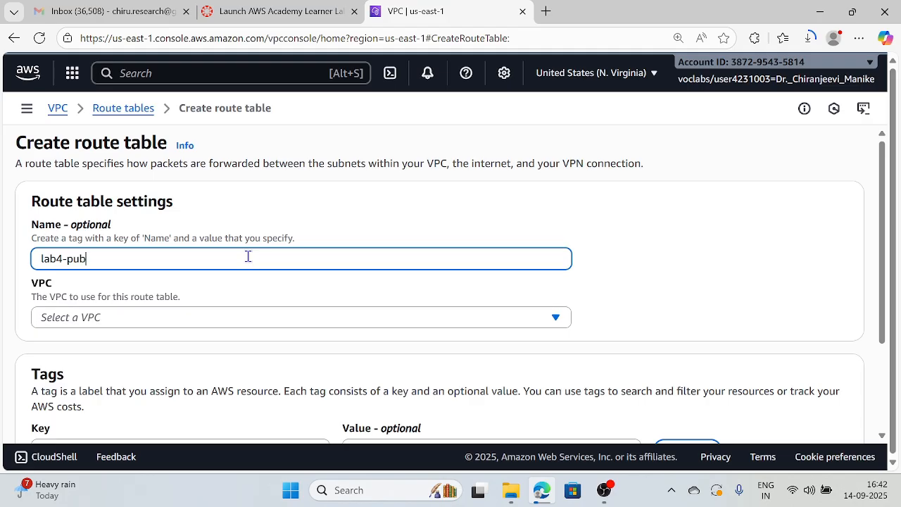
text(lic-rt)
click(241, 322)
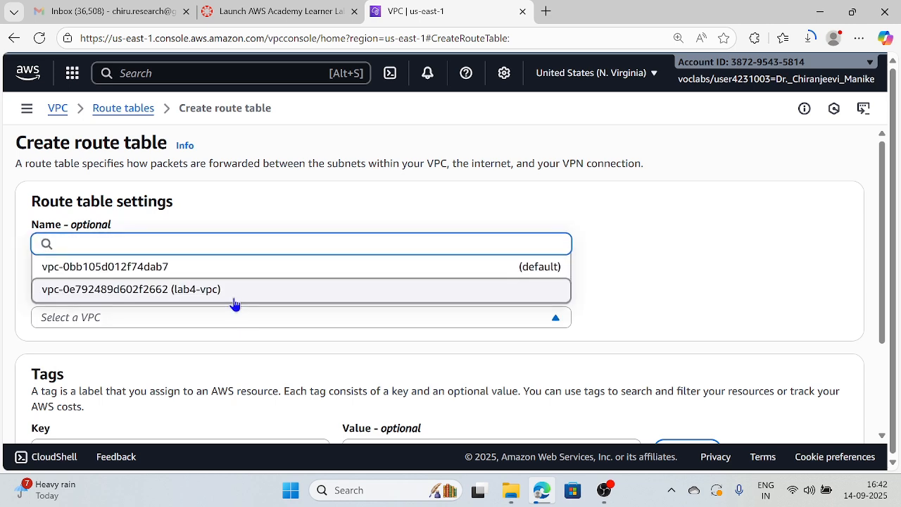
click(235, 303)
scroll(732, 210, down, 3)
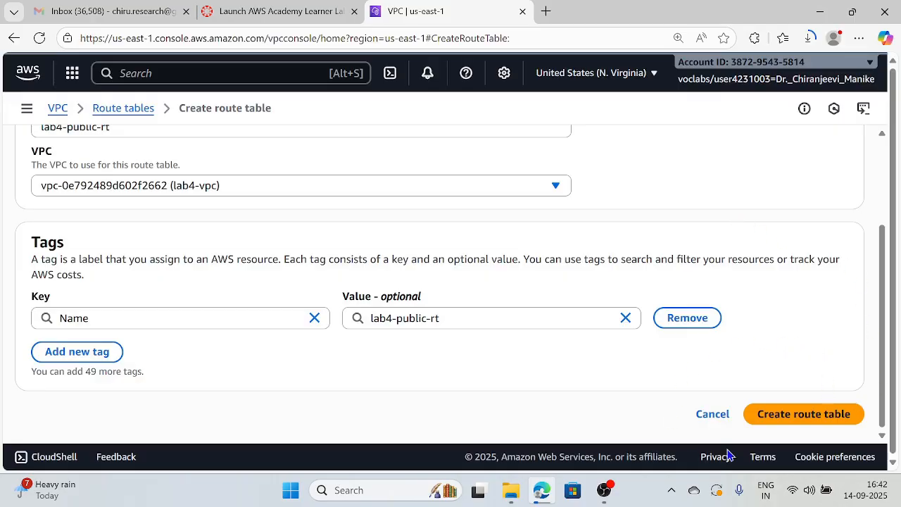
click(801, 418)
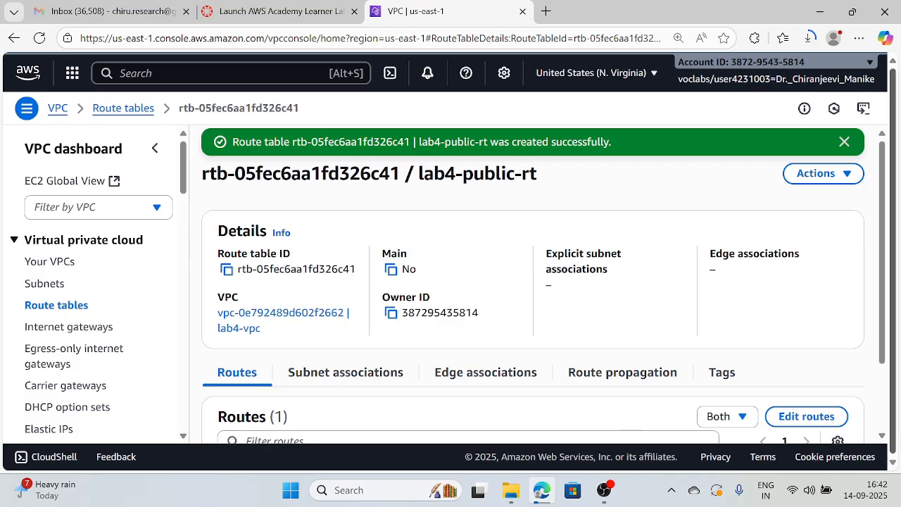
Add a route to lab4-public-rt with destination 0.0.0.0/0 and the lab4-IGW internet gateway as target, and save the changes
click(807, 417)
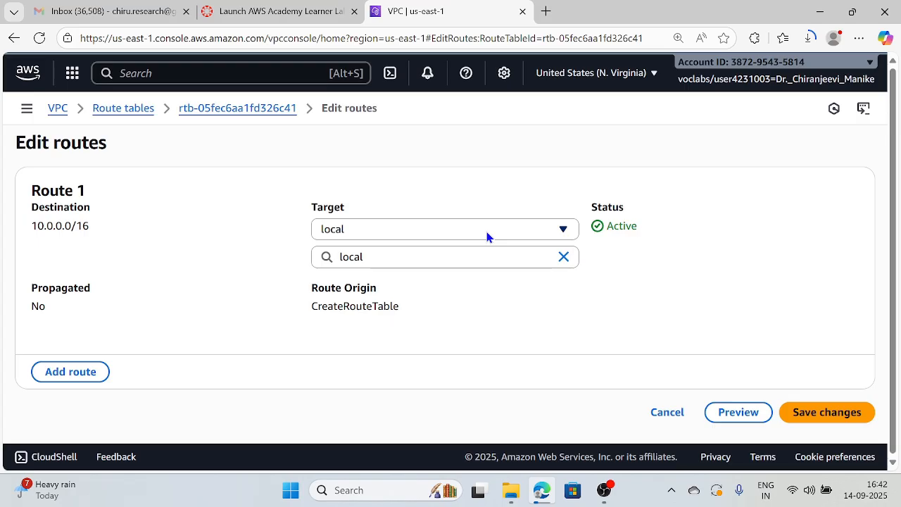
click(67, 377)
scroll(192, 353, down, 2)
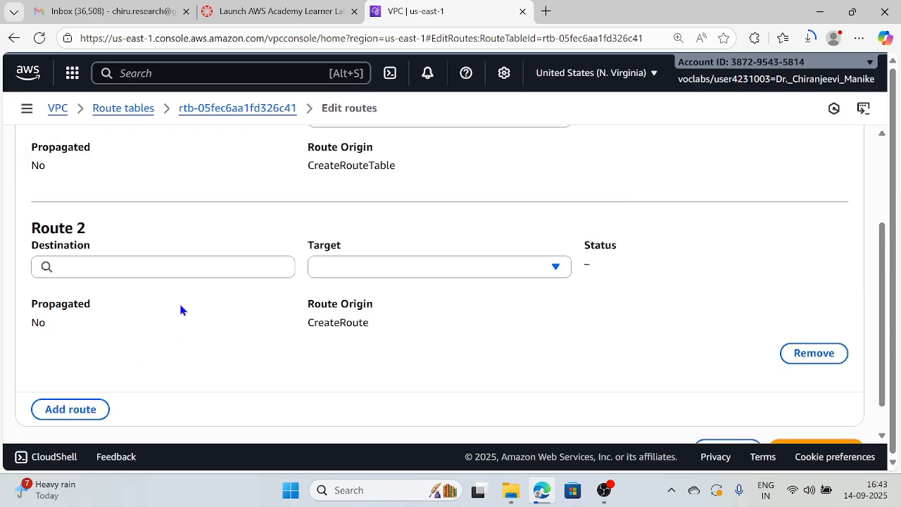
click(181, 271)
click(170, 296)
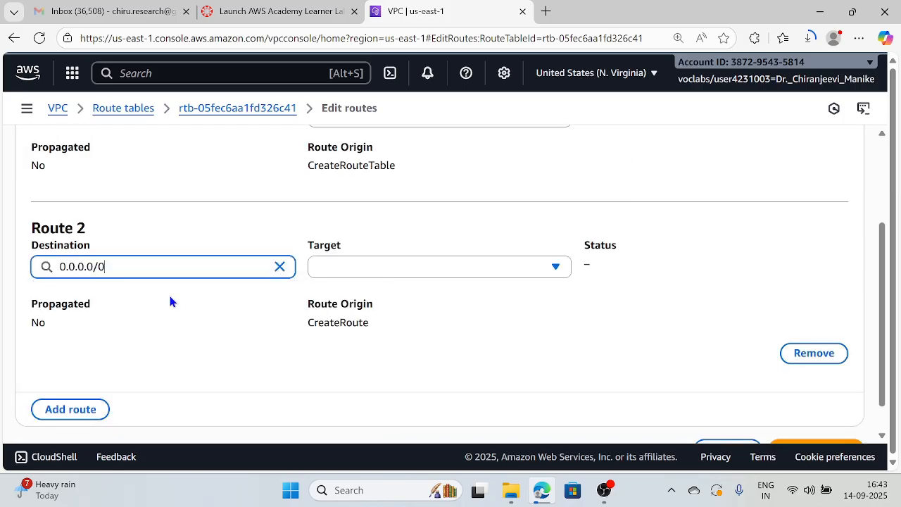
click(481, 273)
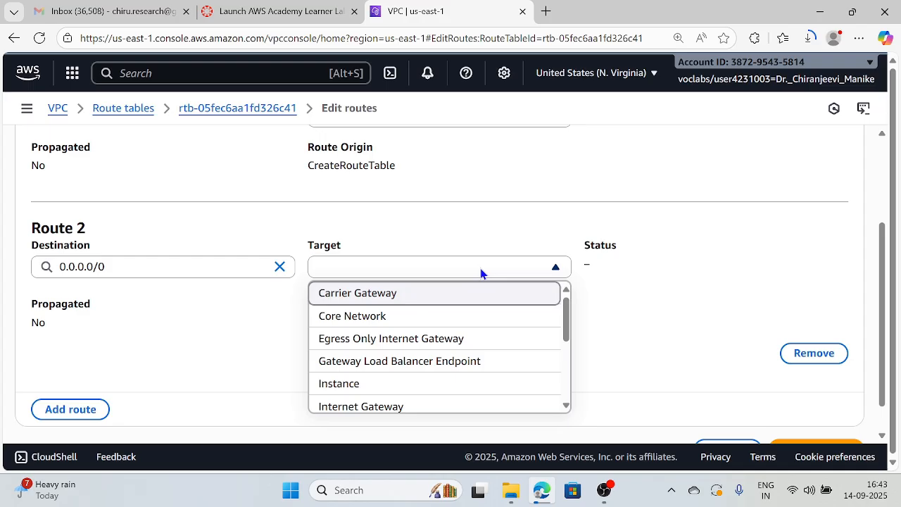
click(392, 401)
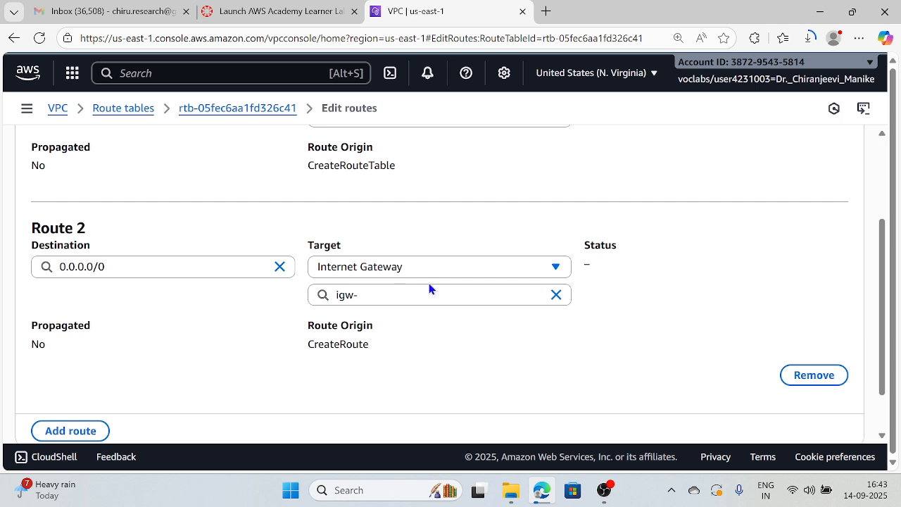
click(472, 299)
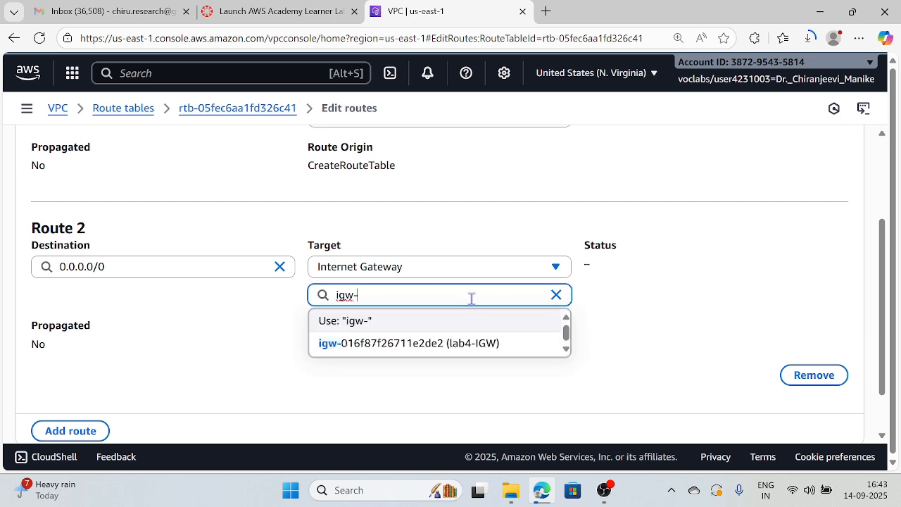
click(472, 351)
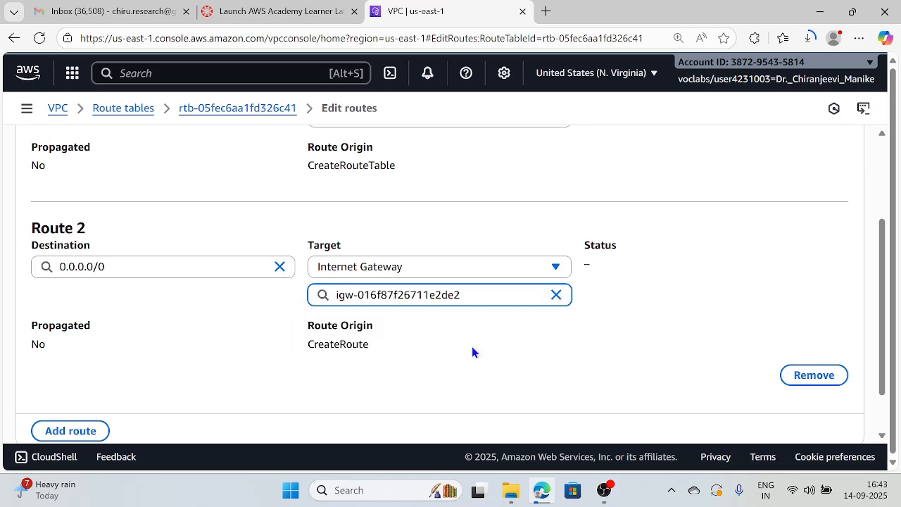
scroll(839, 315, down, 1)
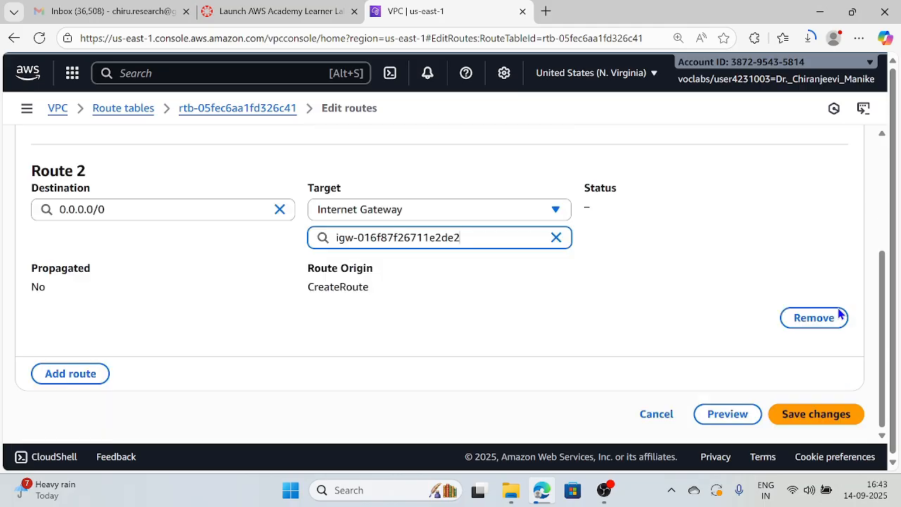
click(819, 418)
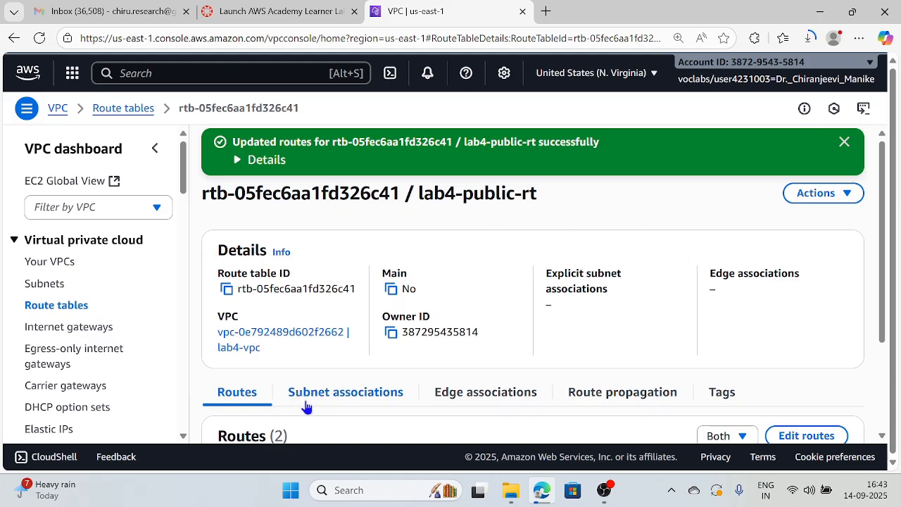
Associate lab4-public-subnet explicitly with the lab4-public-rt route table and save the association
click(346, 395)
scroll(346, 396, down, 1)
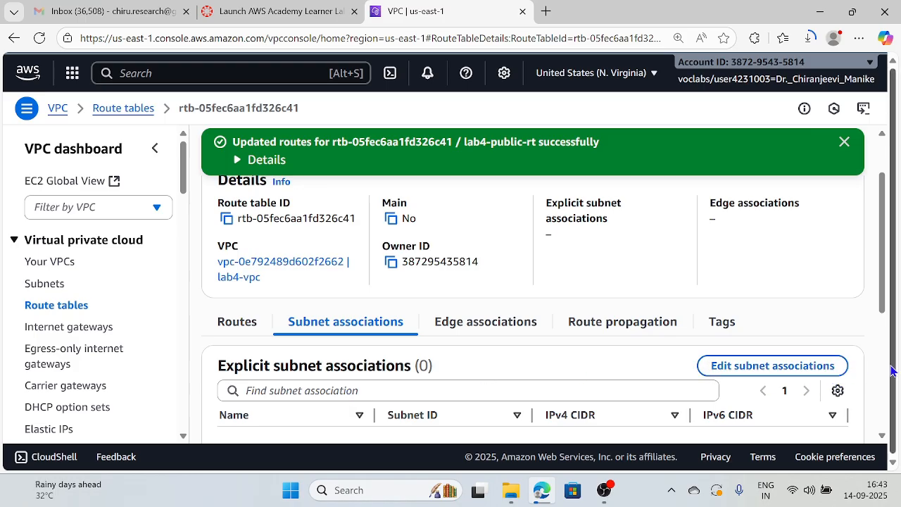
click(794, 369)
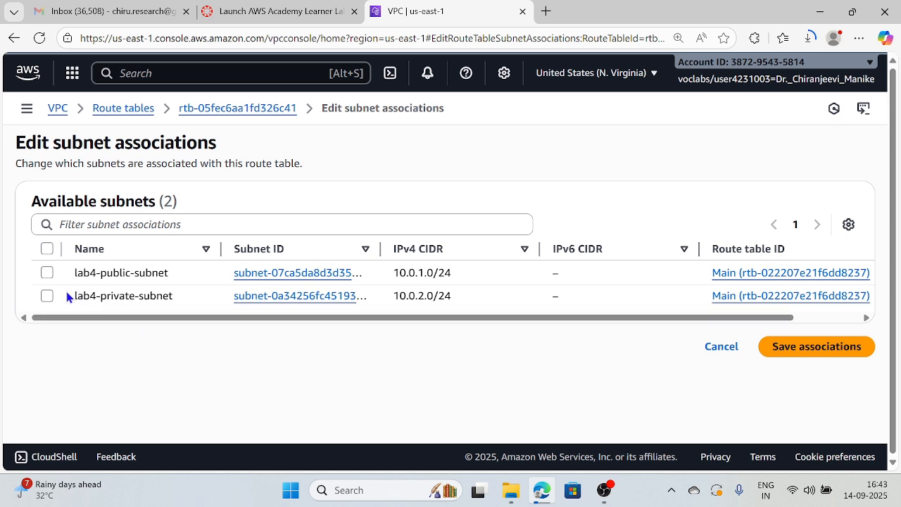
click(47, 274)
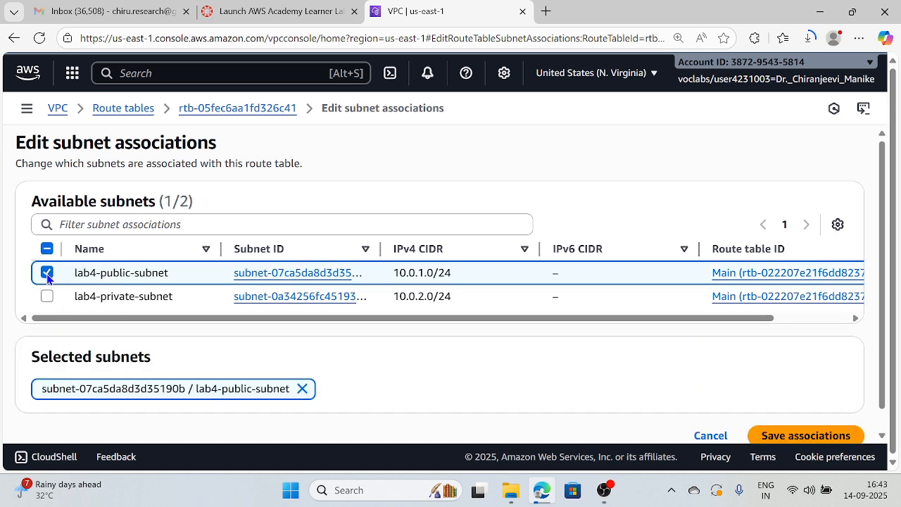
scroll(641, 364, down, 1)
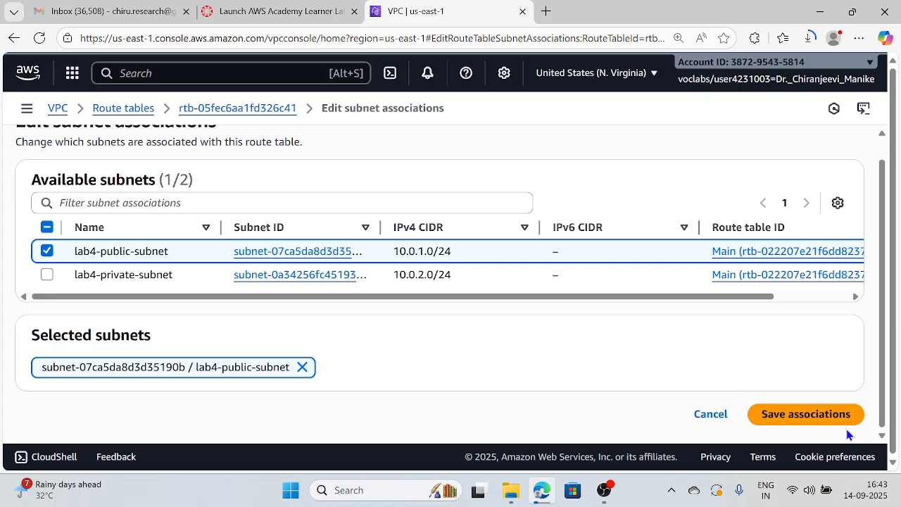
click(813, 416)
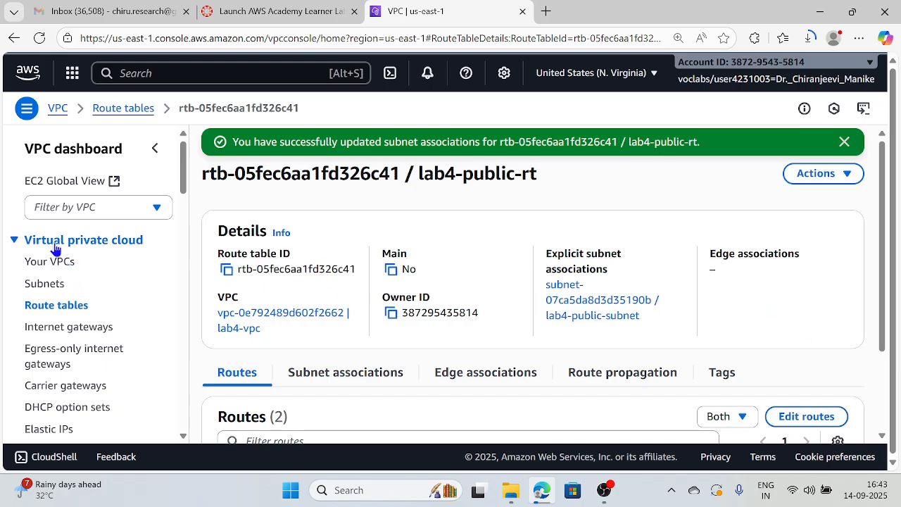
Enable auto-assign public IPv4 address in the settings of lab4-public-subnet and save them
click(57, 285)
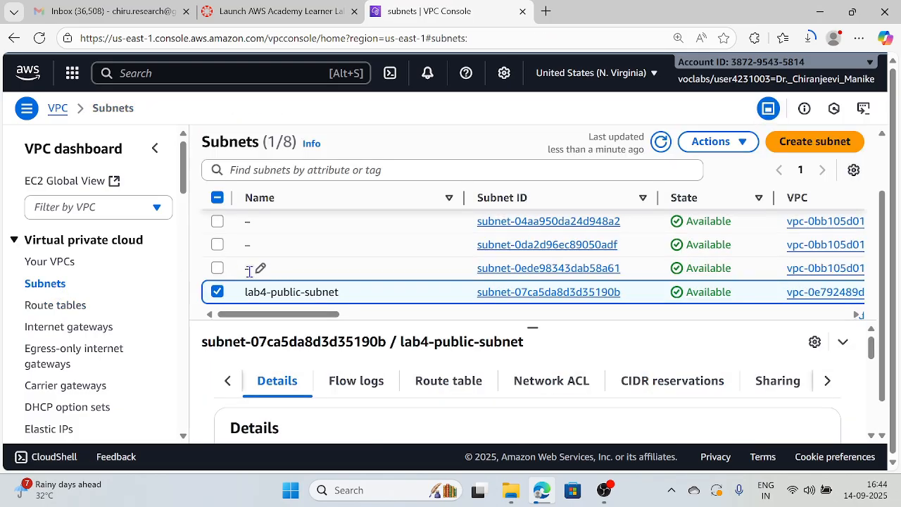
click(718, 144)
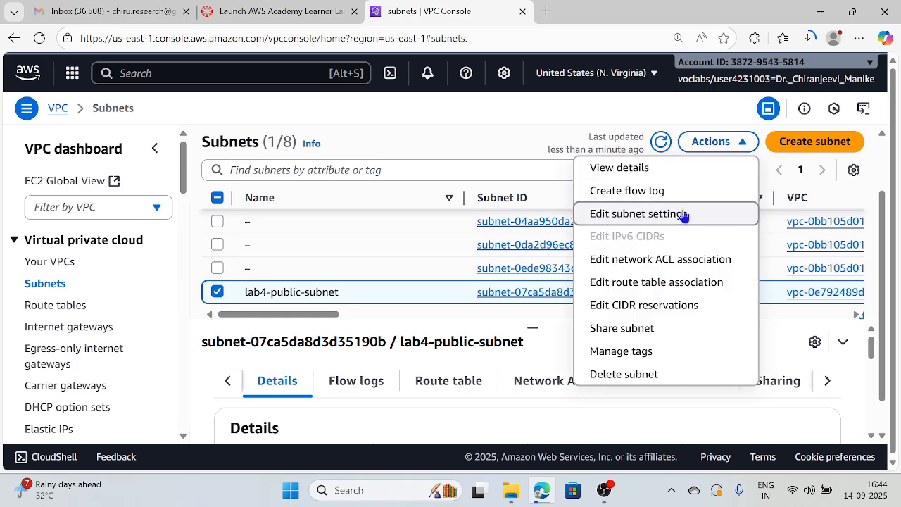
click(630, 218)
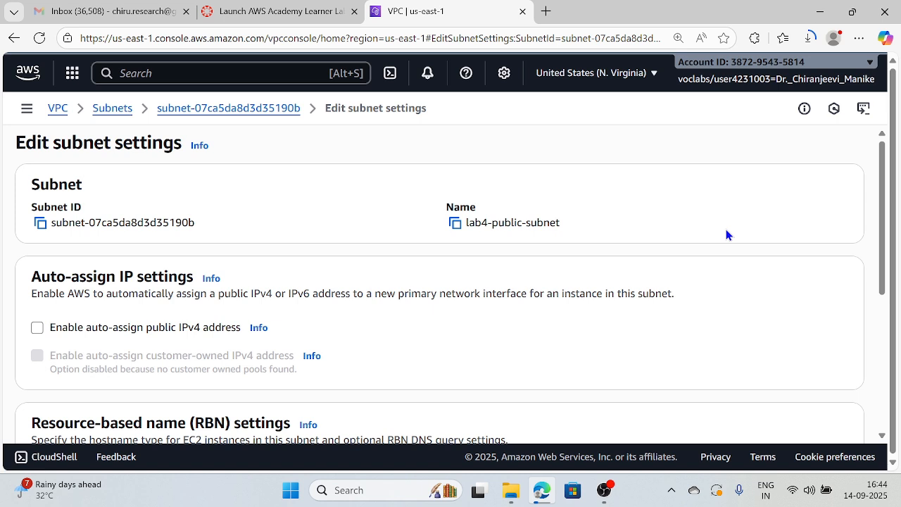
scroll(726, 236, down, 1)
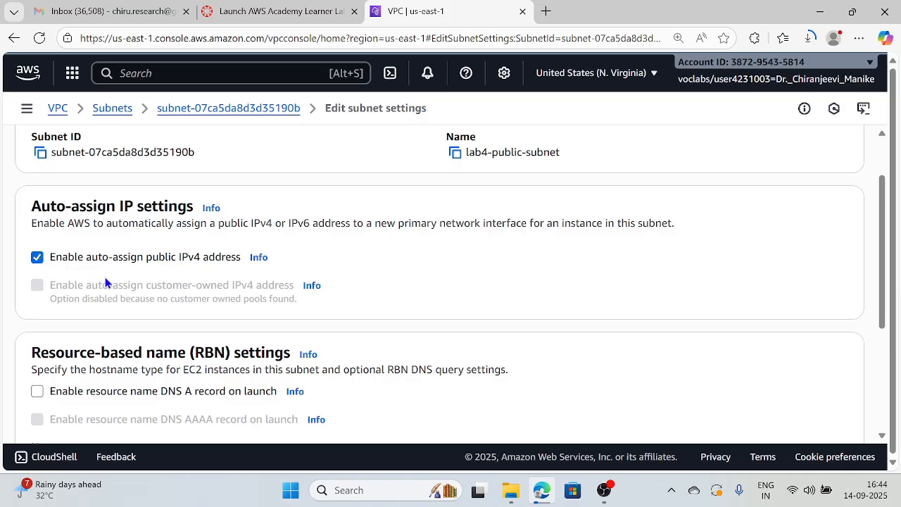
scroll(768, 277, down, 3)
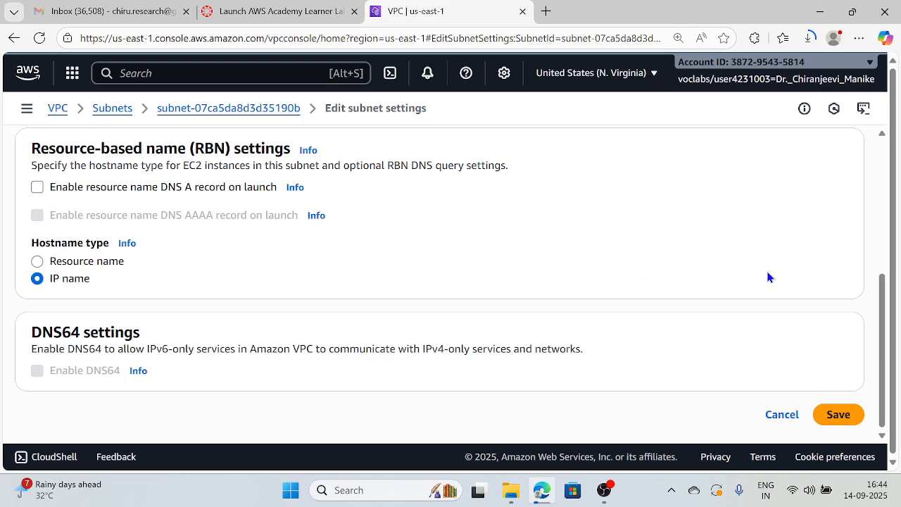
click(840, 415)
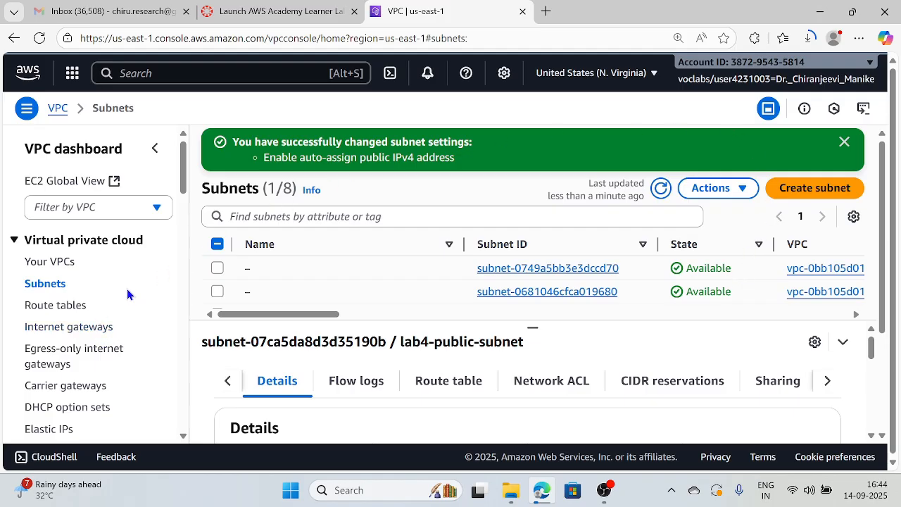
Search the AWS services for ec2, open the EC2 service and start launching a new instance
click(131, 74)
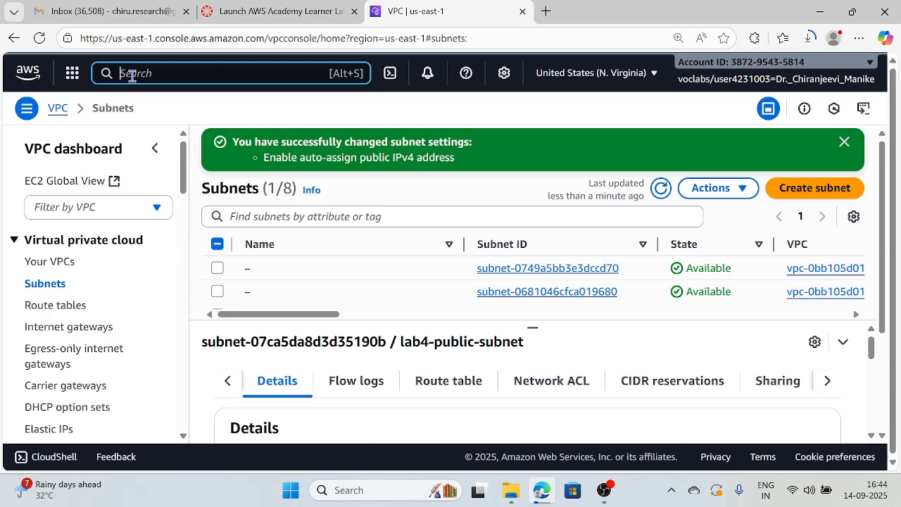
text(ec2)
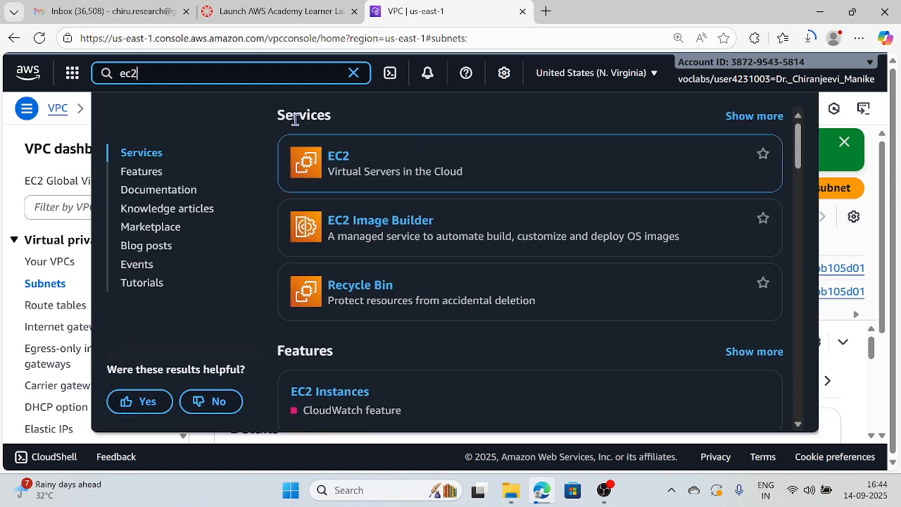
click(335, 156)
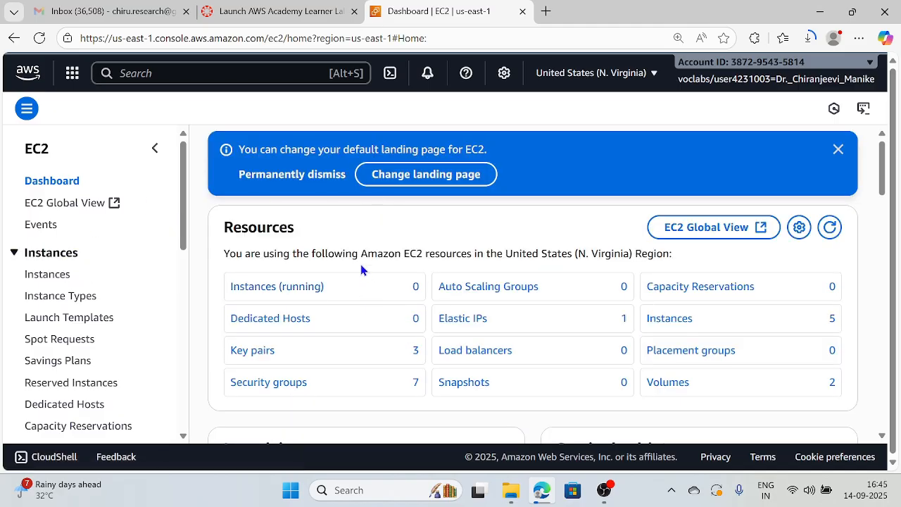
scroll(360, 267, down, 3)
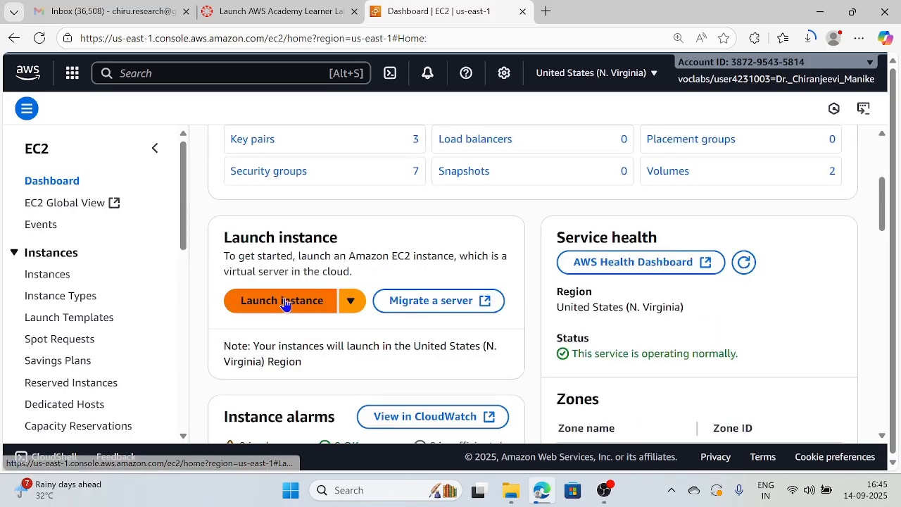
click(282, 301)
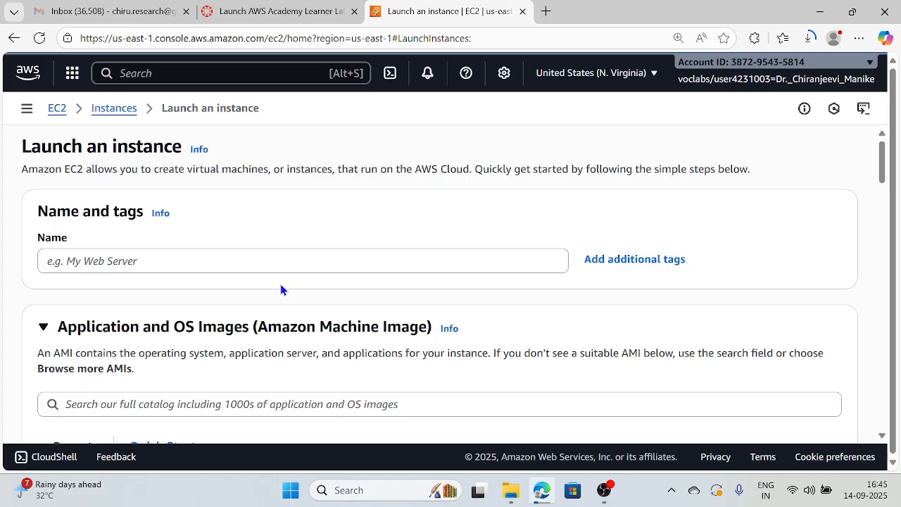
Name the new instance lab4-public-ec2
click(280, 265)
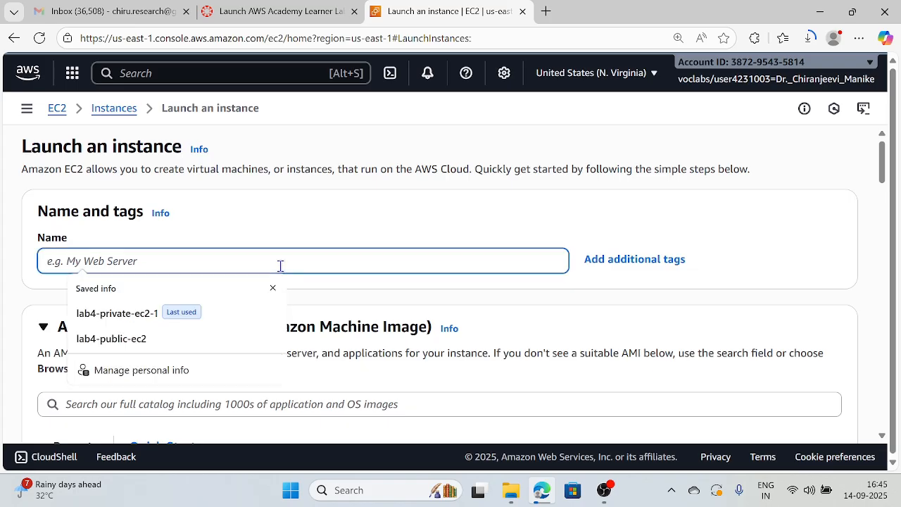
text(lab)
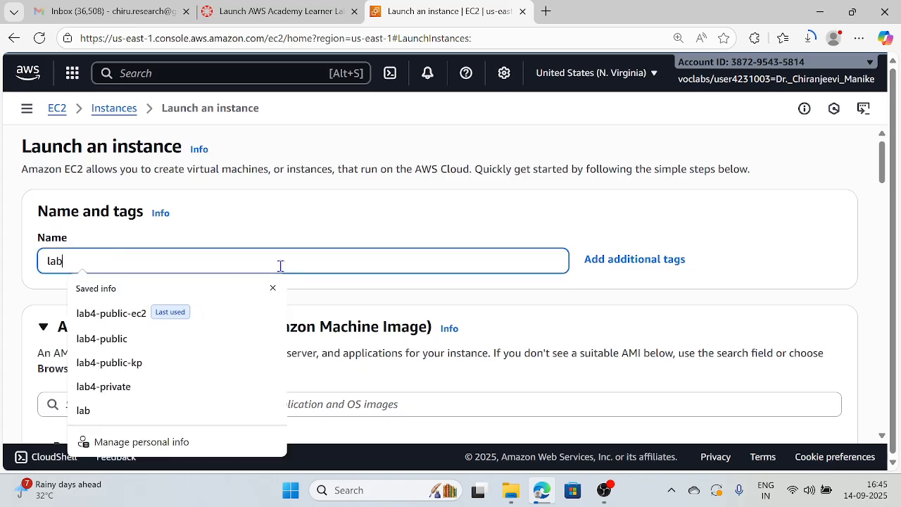
text(4-pr)
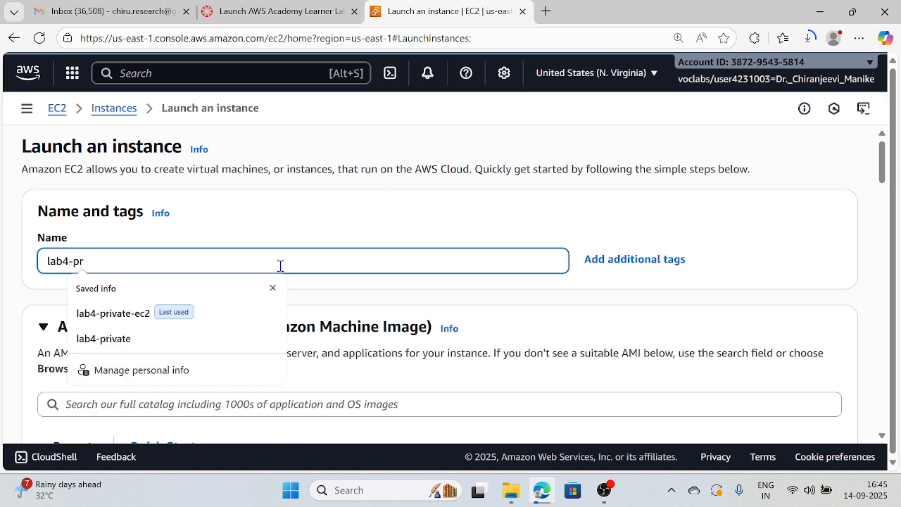
key(BackSpace)
text(ublic-)
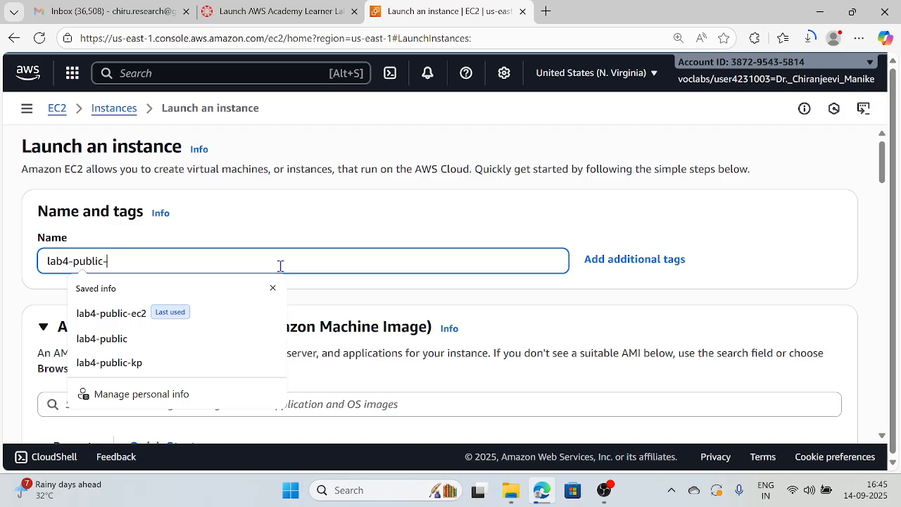
text(ec2)
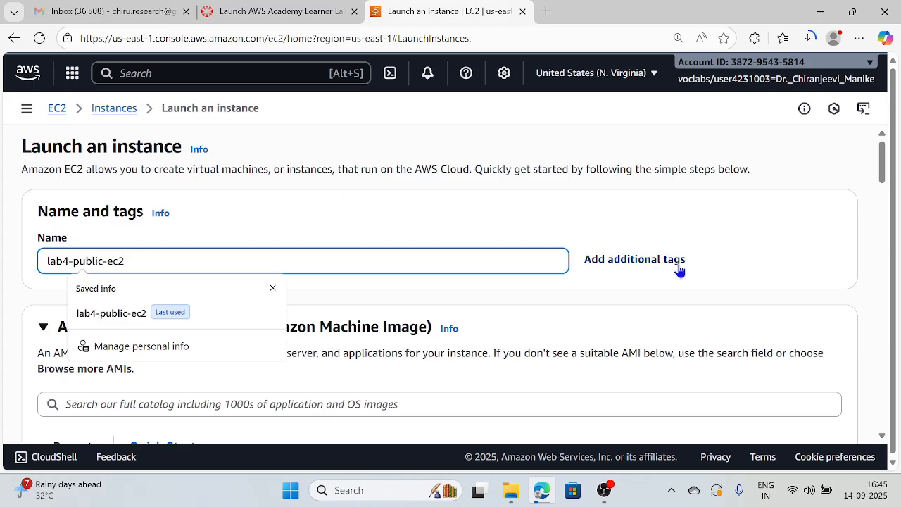
click(792, 245)
Choose Ubuntu as the operating system image for the instance
scroll(791, 245, down, 2)
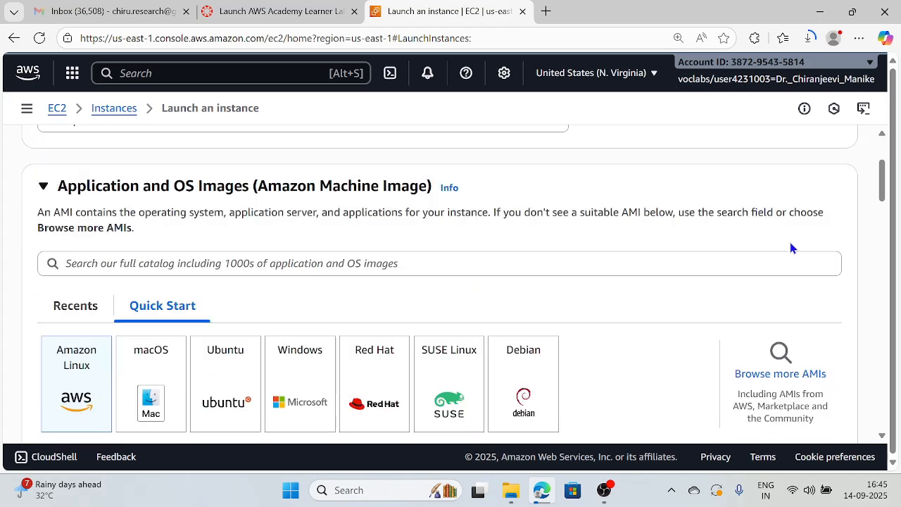
scroll(791, 248, down, 1)
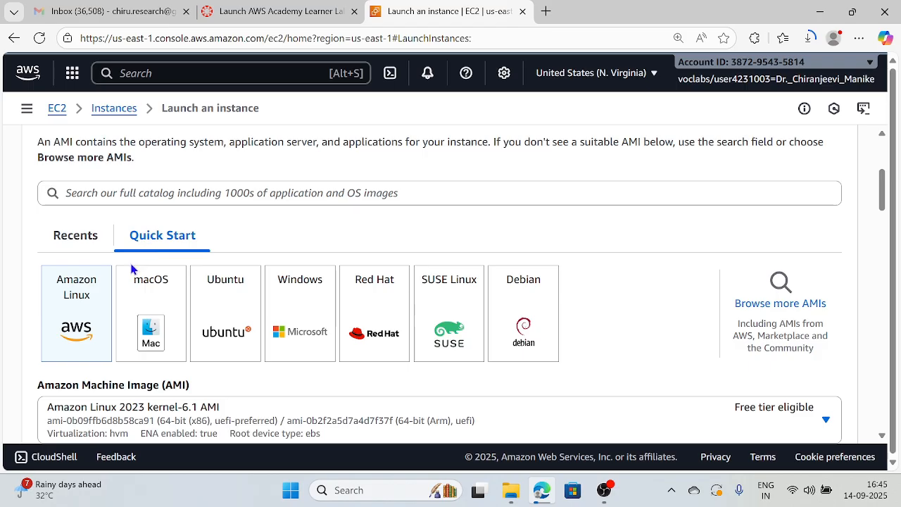
click(246, 298)
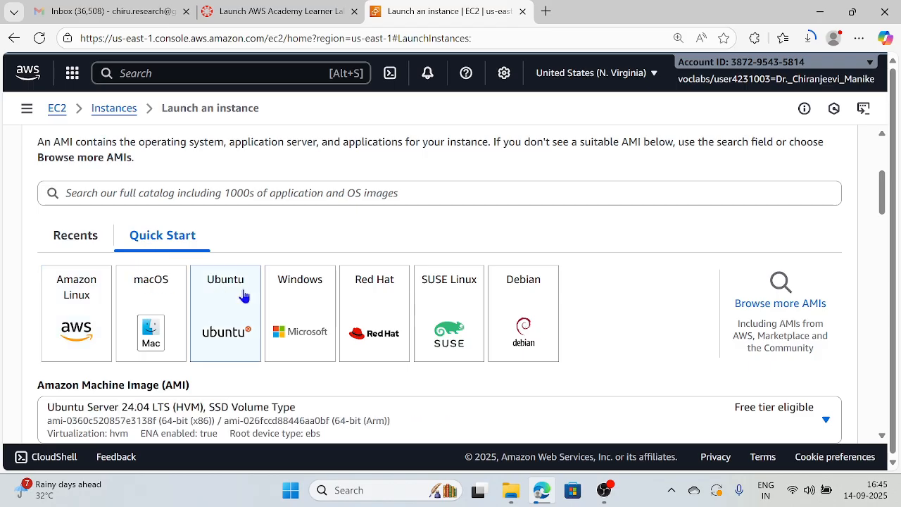
Search the instance types for t2.micro and set it as the instance type
scroll(245, 296, down, 1)
scroll(247, 267, down, 3)
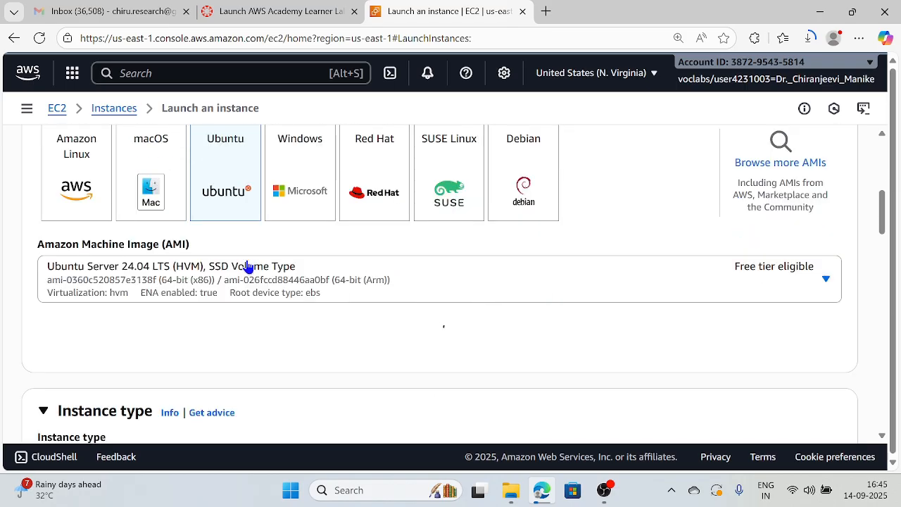
scroll(248, 262, up, 1)
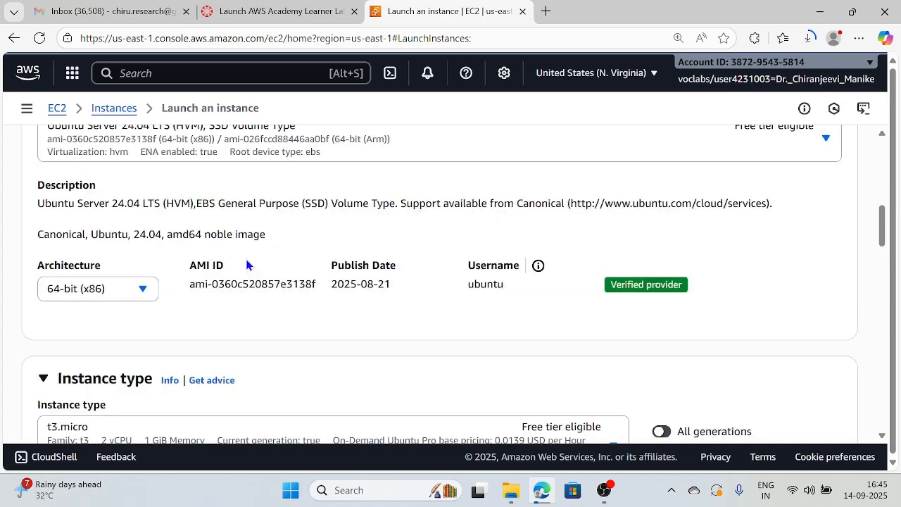
scroll(246, 263, down, 2)
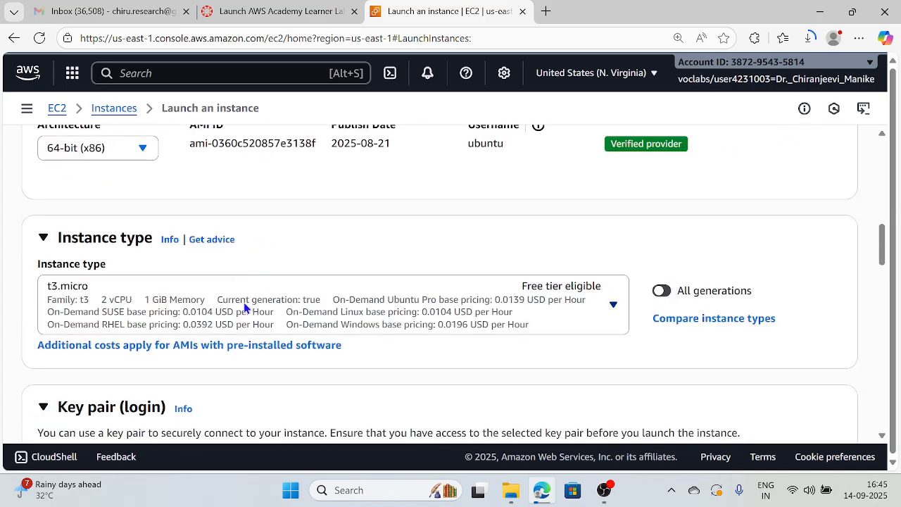
click(292, 314)
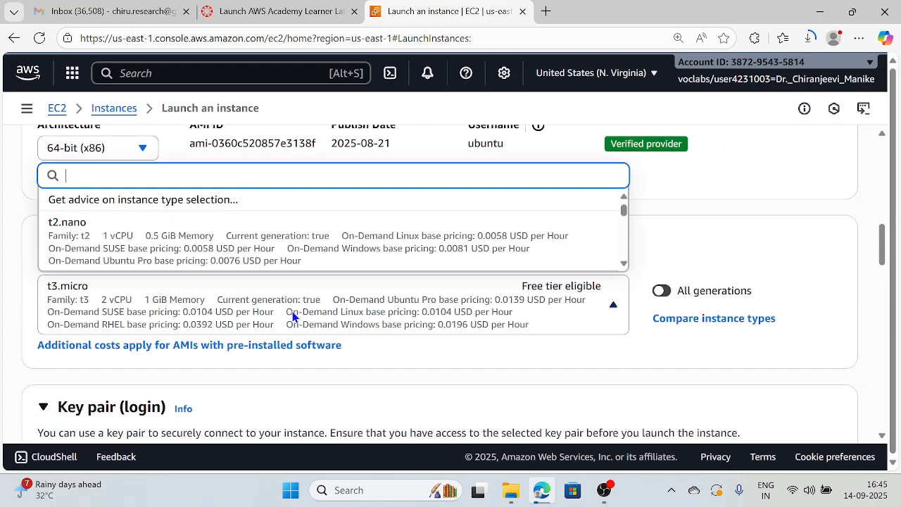
text(t2)
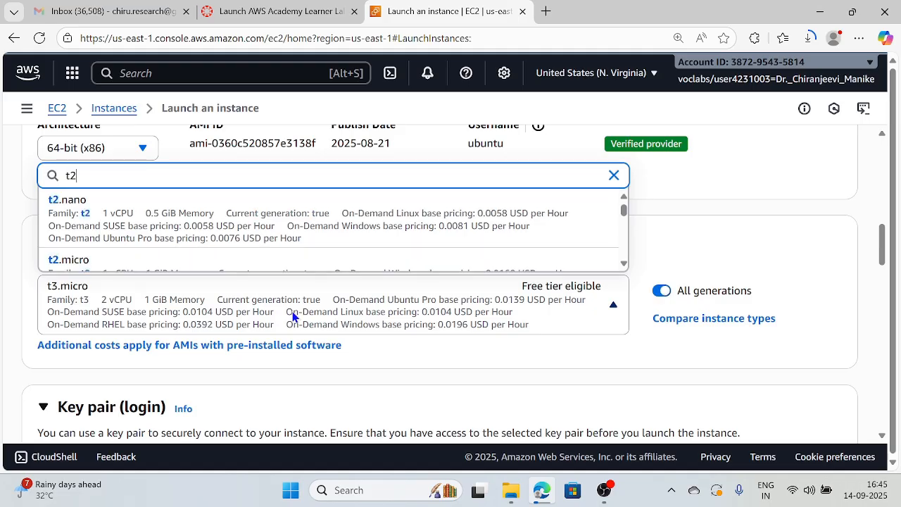
text(.micro)
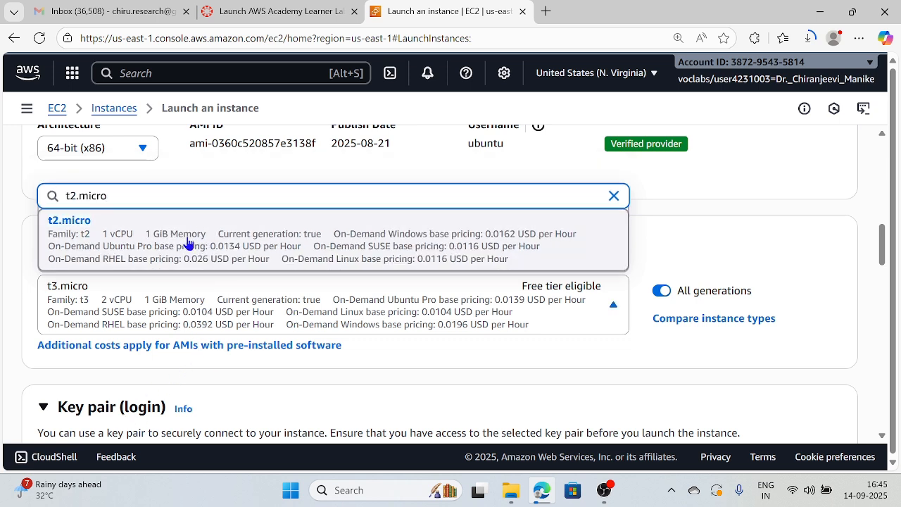
click(187, 241)
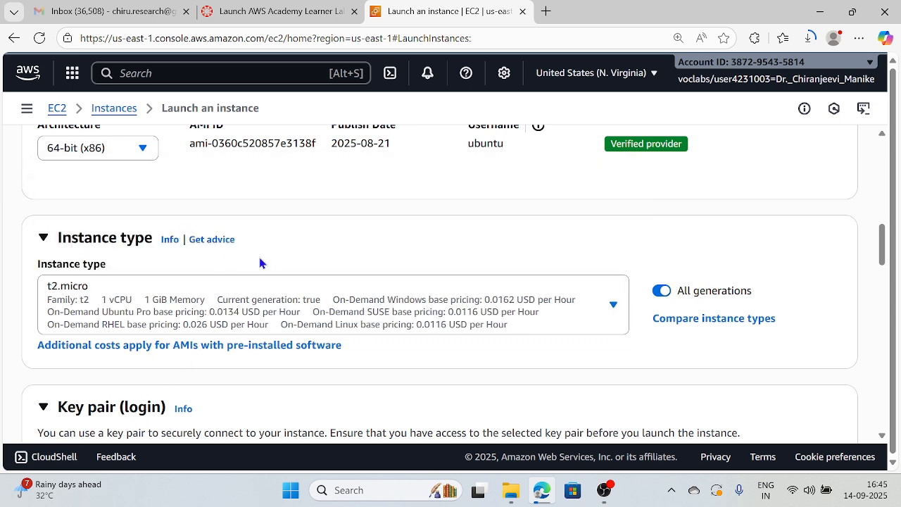
Select the existing vockey key pair for logging in to the instance
scroll(260, 262, down, 2)
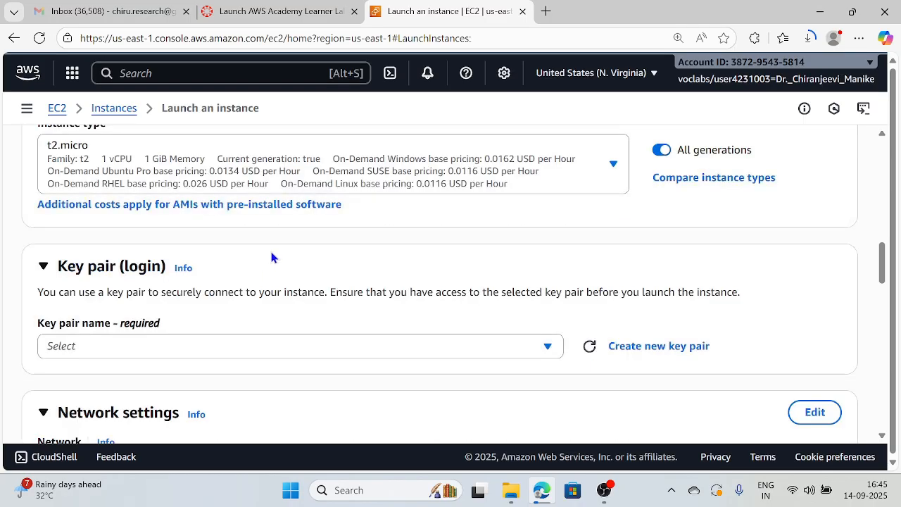
scroll(331, 261, down, 1)
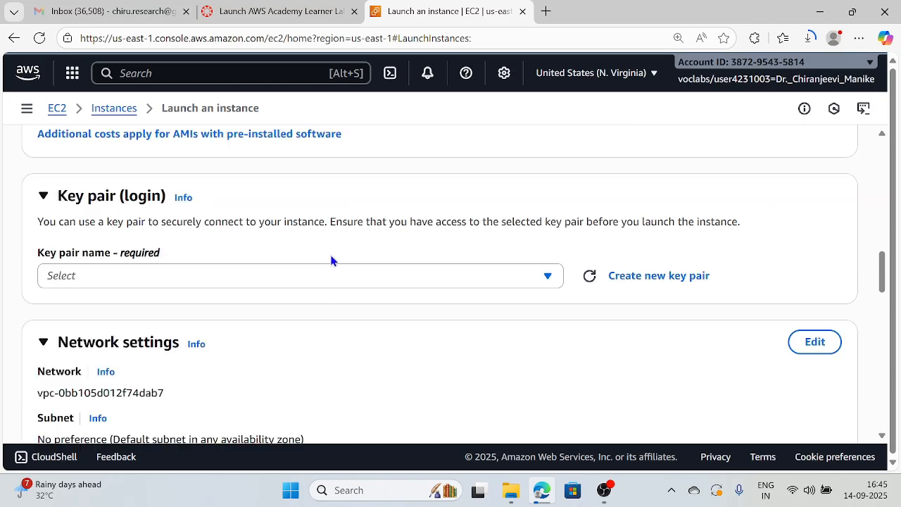
click(527, 285)
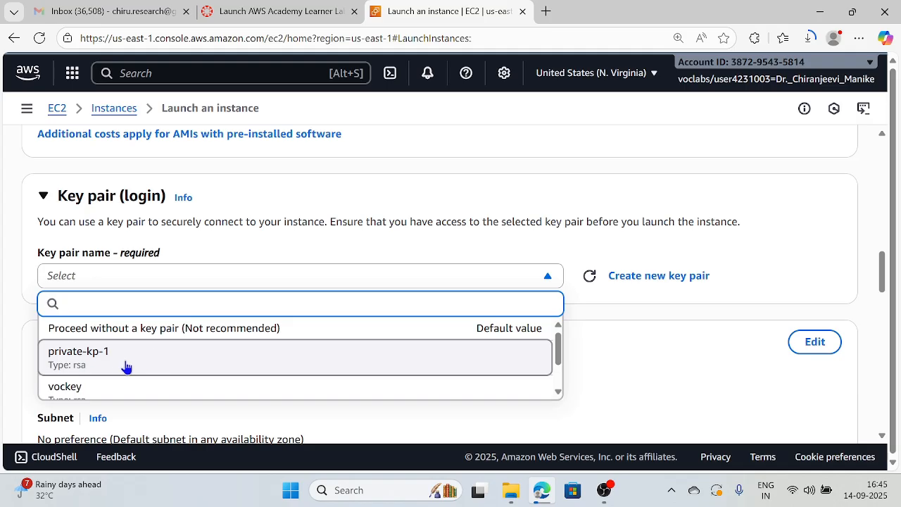
click(90, 390)
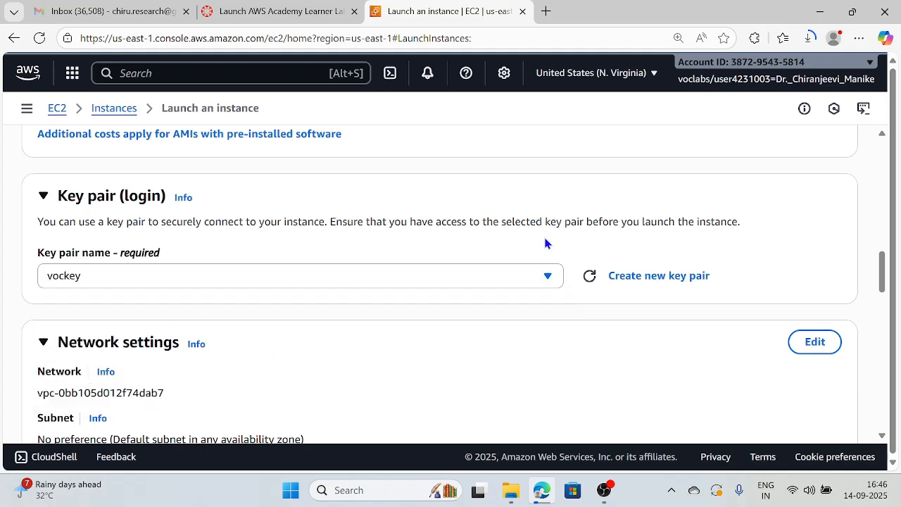
Edit the instance's network settings and set its VPC to lab4-vpc
scroll(758, 241, down, 1)
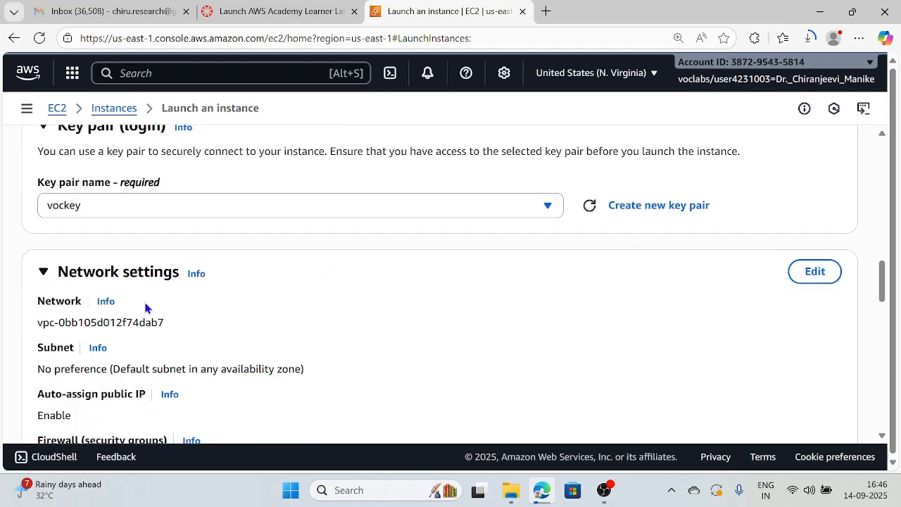
click(823, 273)
scroll(651, 295, down, 1)
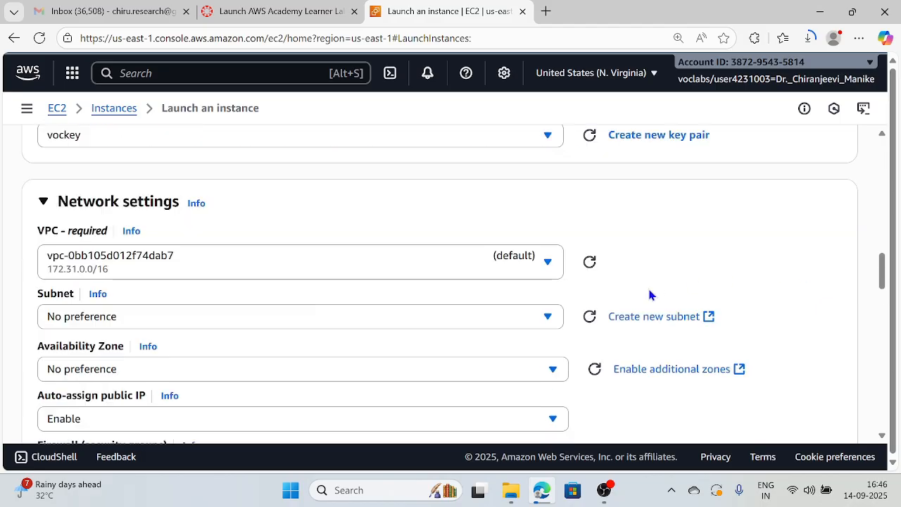
click(548, 262)
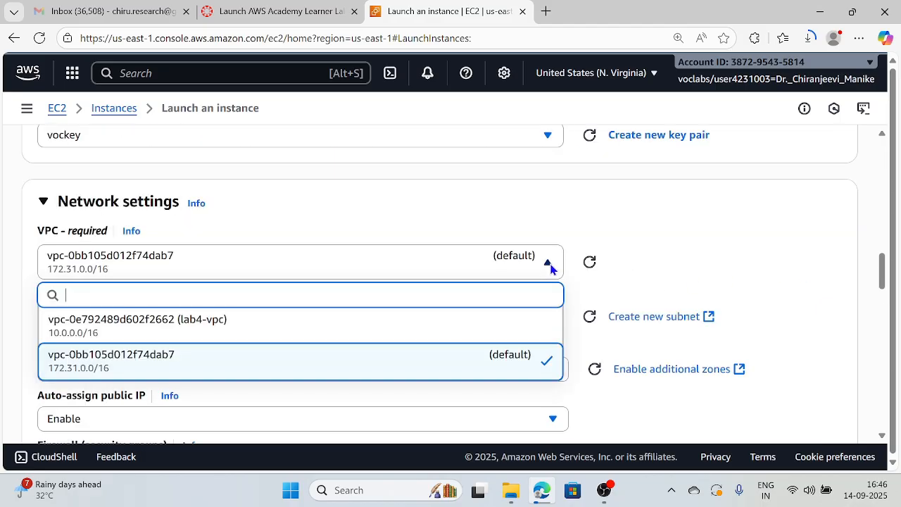
click(168, 328)
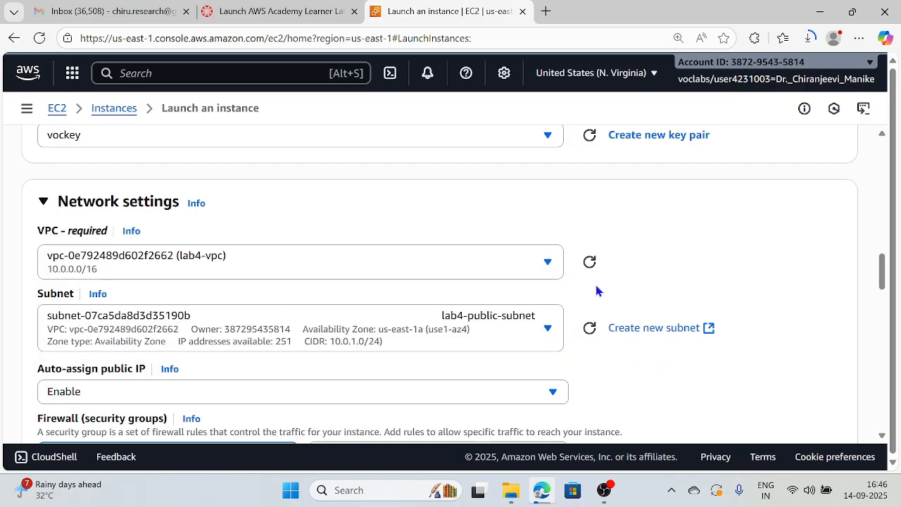
Review the subnet, public IP and security group settings, keep them as they are and launch the instance
scroll(681, 275, down, 1)
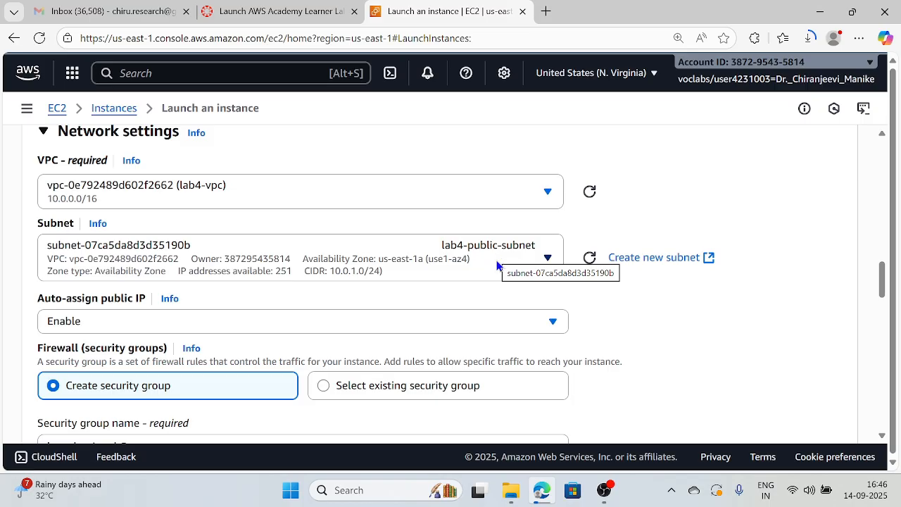
scroll(497, 268, down, 1)
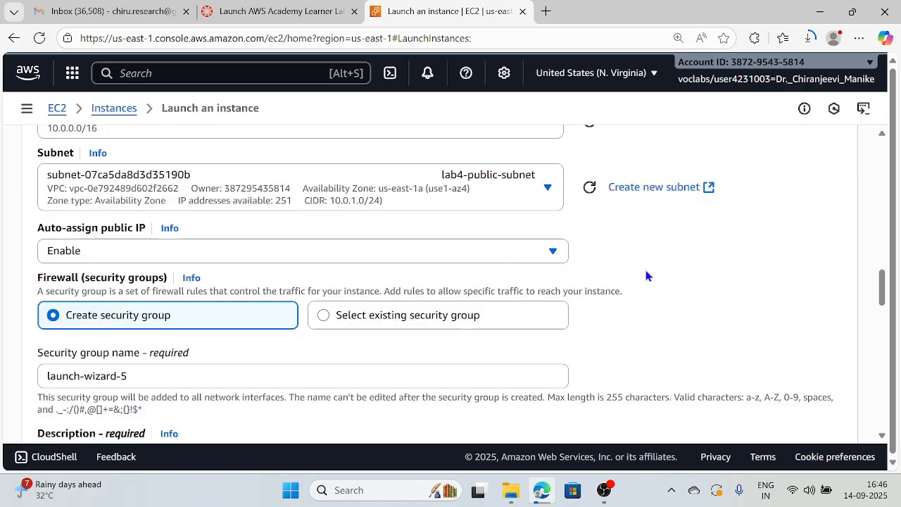
scroll(654, 275, down, 2)
scroll(655, 275, down, 2)
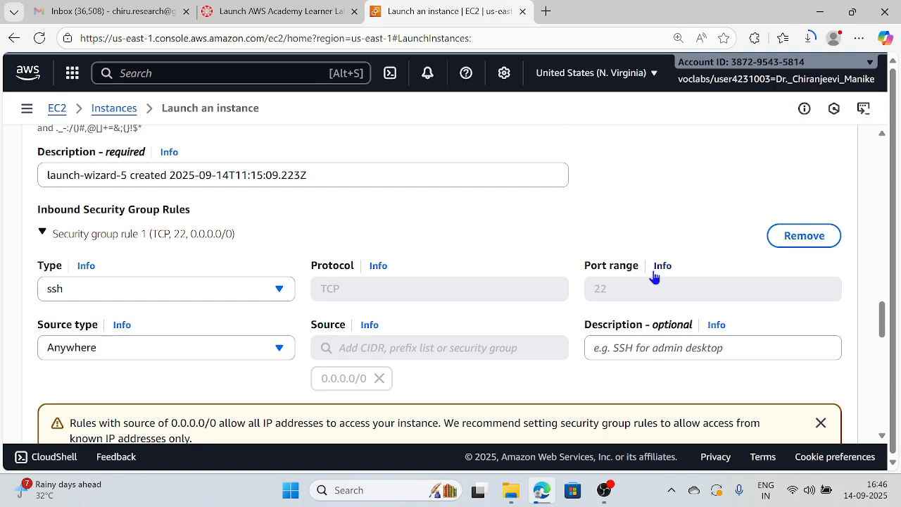
scroll(654, 275, down, 11)
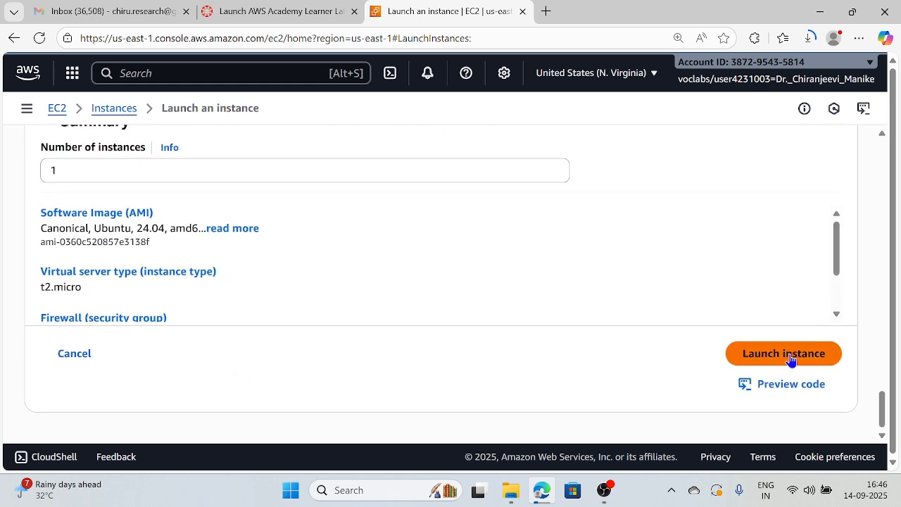
click(791, 360)
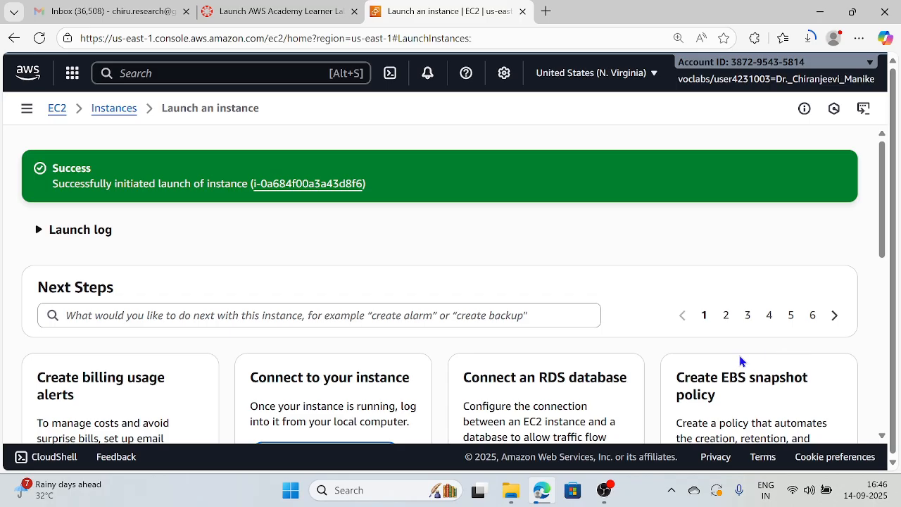
Open the EC2 Elastic IP addresses and allocate a new one from Amazon's pool of IPv4 addresses in the us-east-1 network border group
click(99, 111)
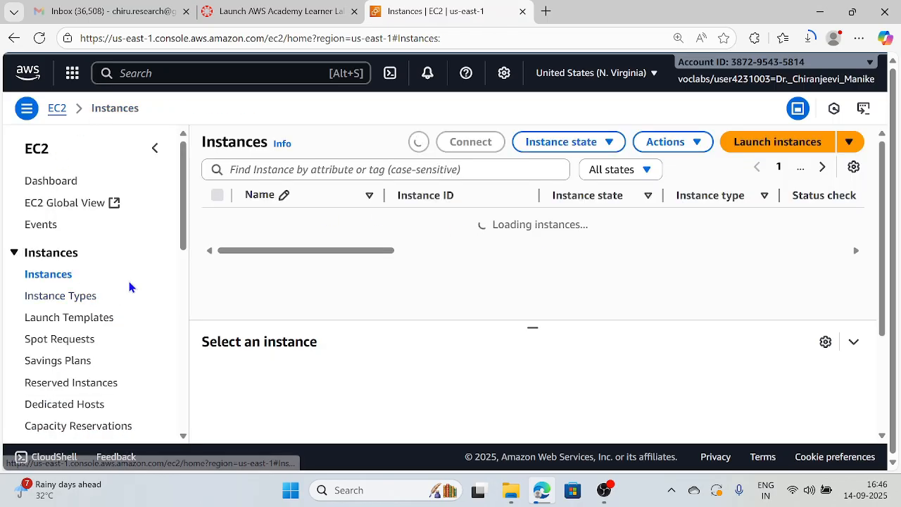
scroll(131, 278, down, 2)
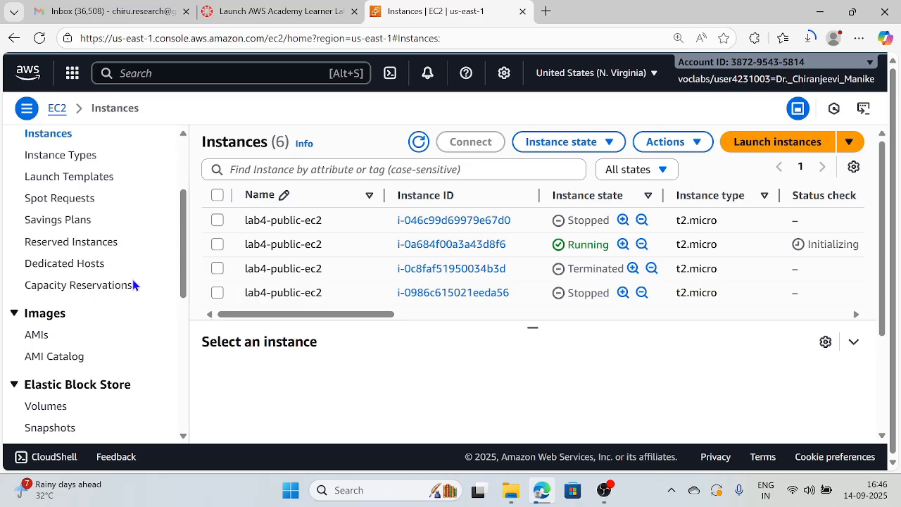
scroll(134, 284, down, 2)
scroll(134, 283, down, 1)
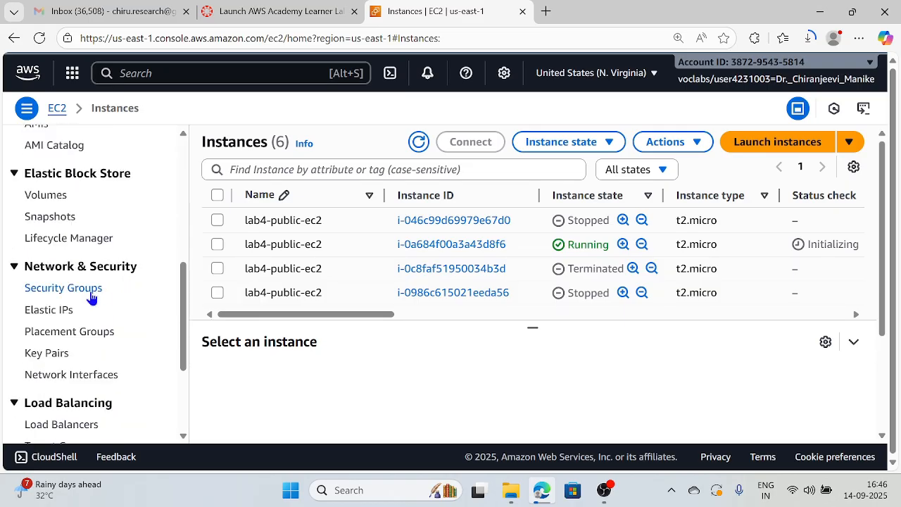
click(49, 310)
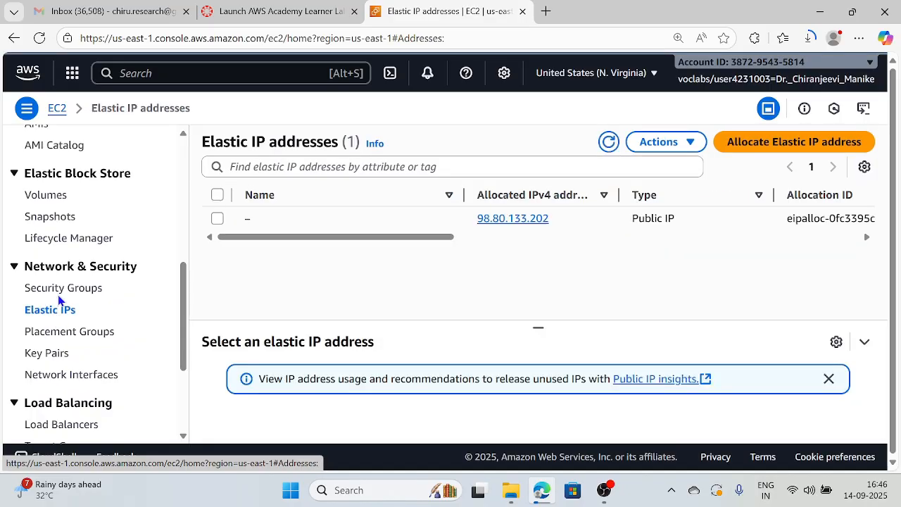
click(780, 145)
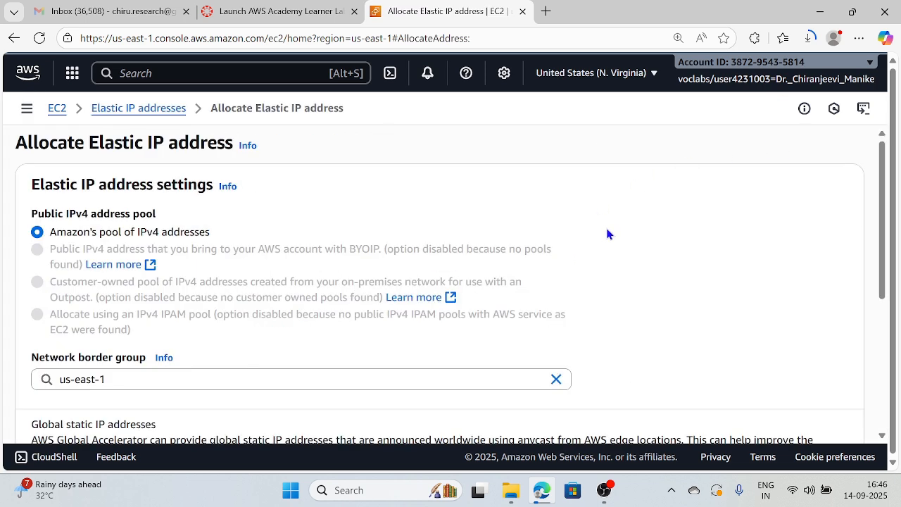
scroll(437, 232, down, 4)
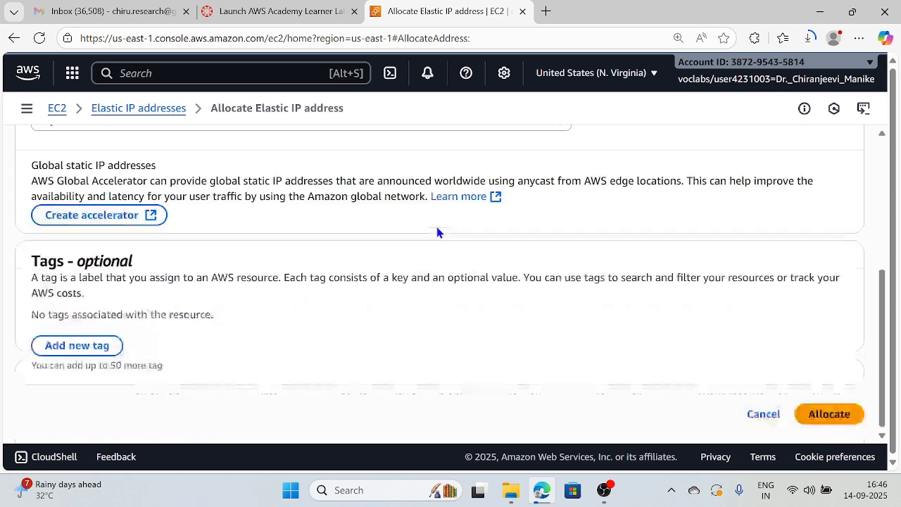
click(842, 417)
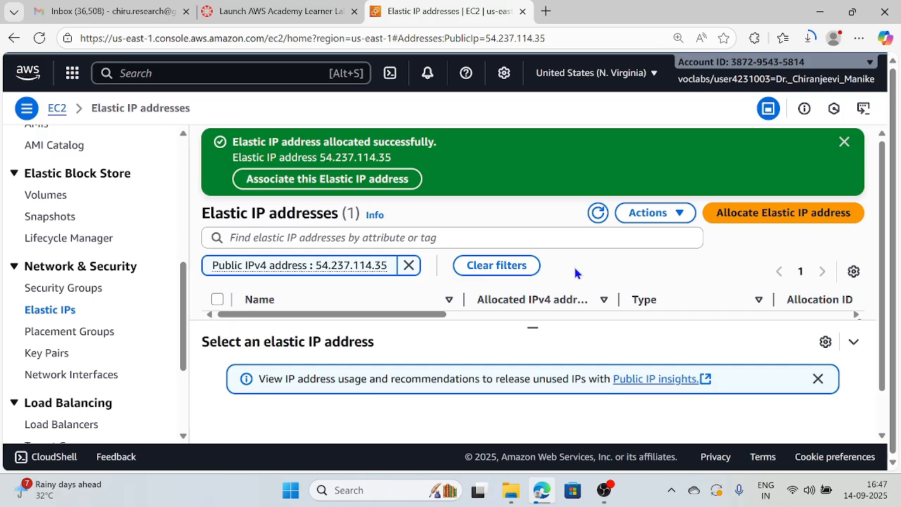
Select the newly allocated Elastic IP address 54.237.114.35 in the full address list and open its association form
click(63, 312)
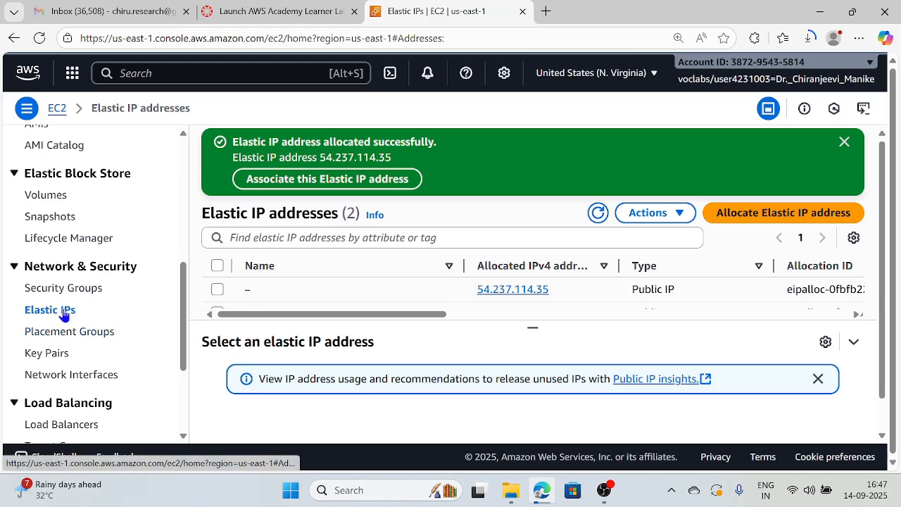
click(217, 288)
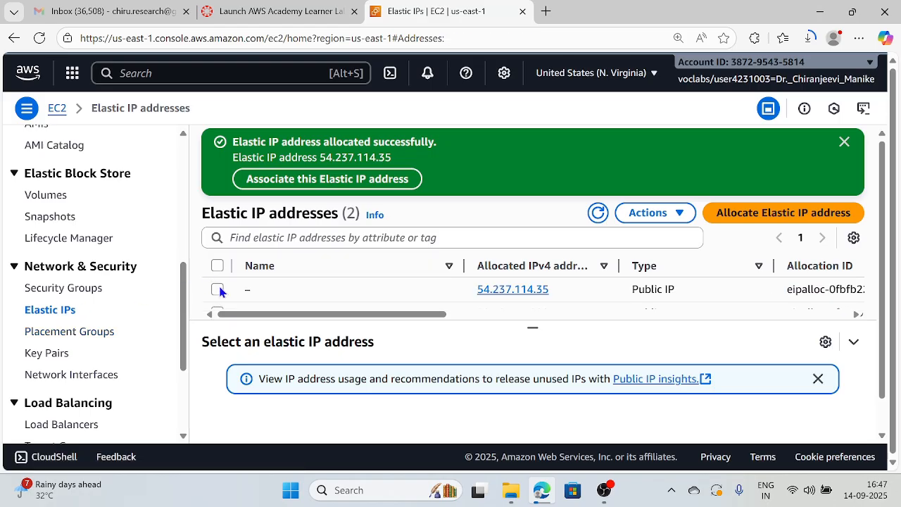
click(680, 215)
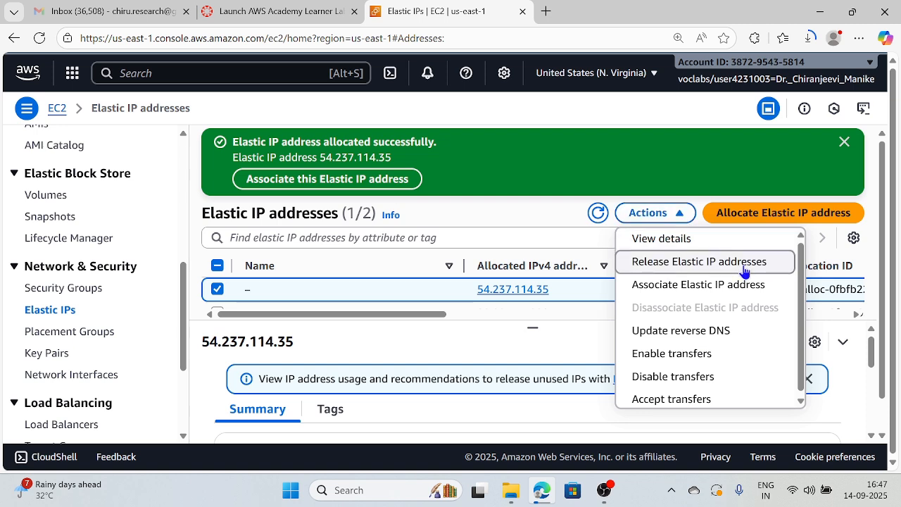
click(708, 290)
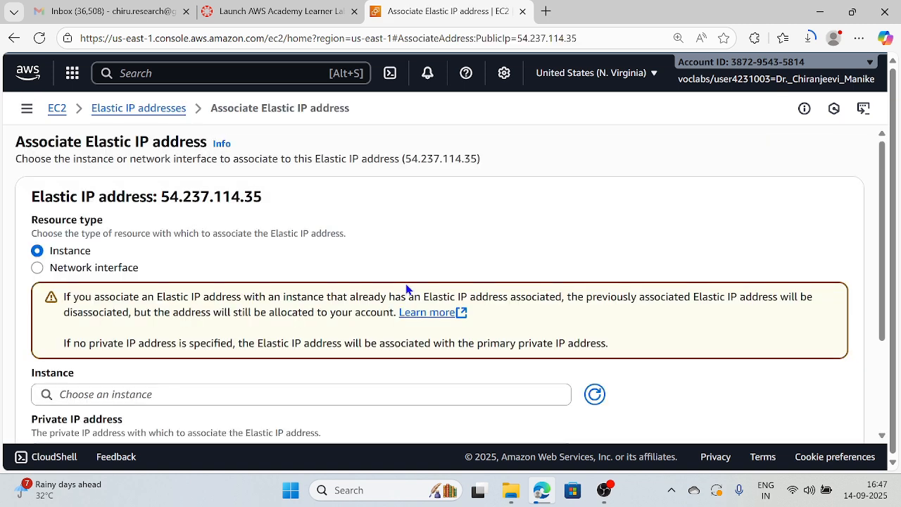
Associate the Elastic IP address with the running lab4-public-ec2 instance, keeping Instance as the resource type
scroll(515, 255, down, 2)
scroll(747, 395, up, 2)
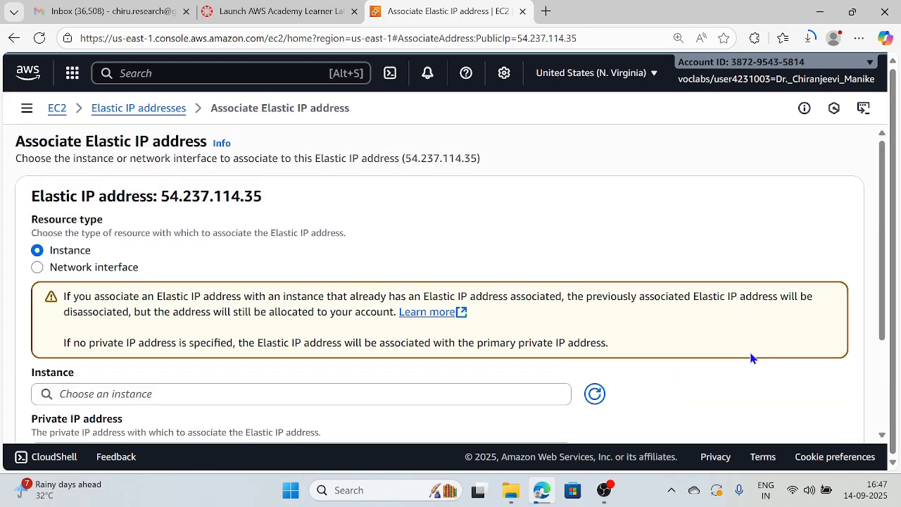
scroll(669, 316, down, 2)
scroll(668, 314, up, 2)
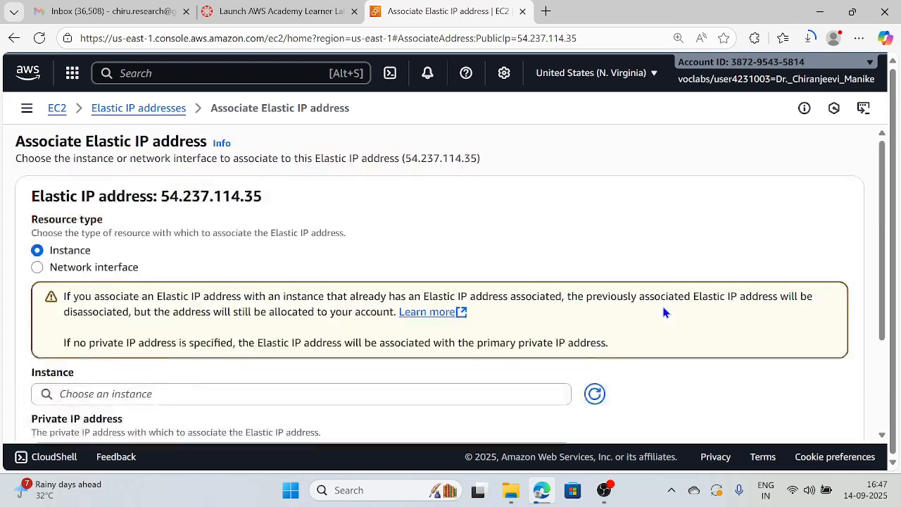
scroll(666, 312, down, 1)
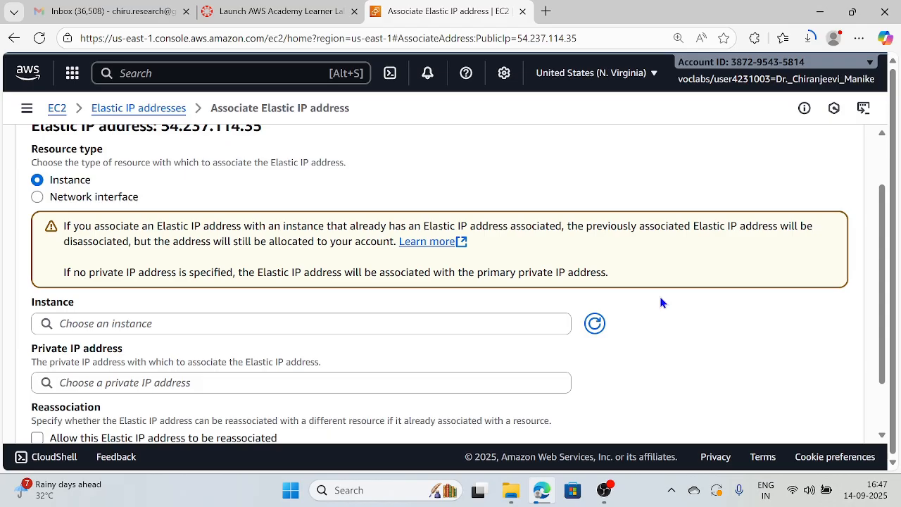
scroll(683, 302, up, 1)
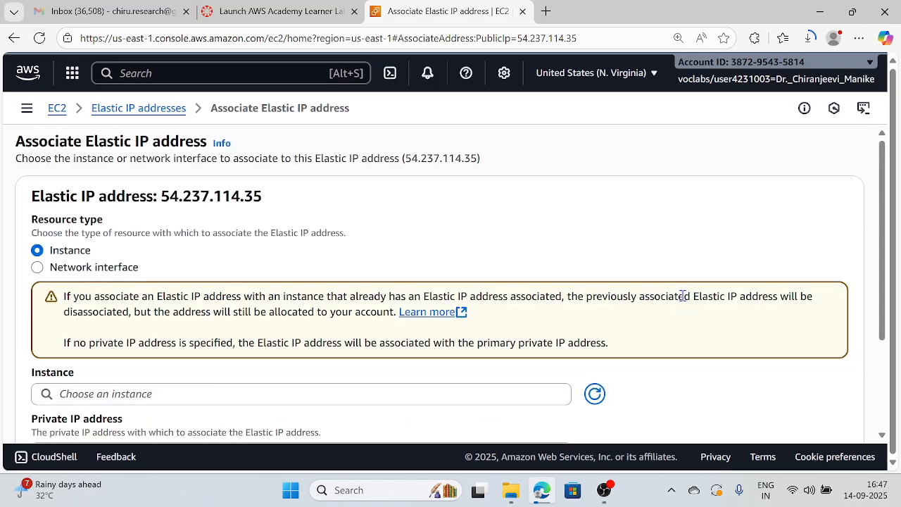
scroll(682, 296, down, 2)
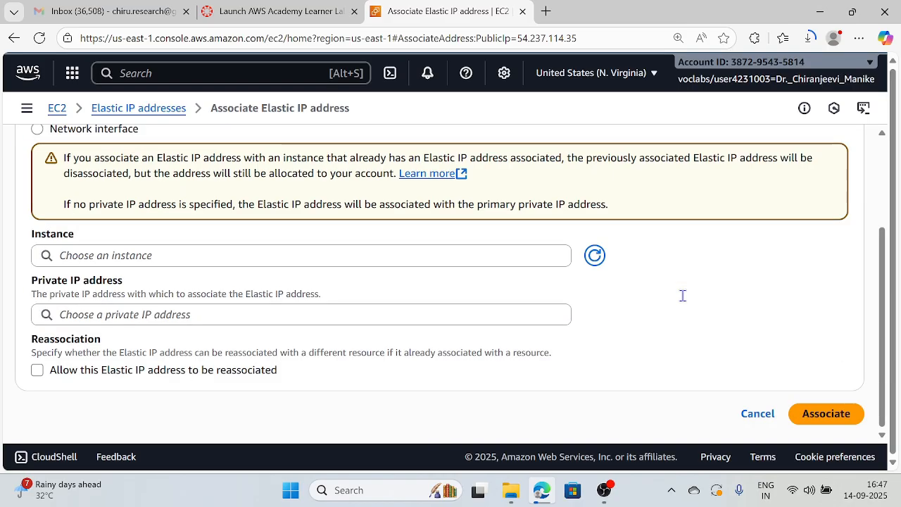
click(435, 255)
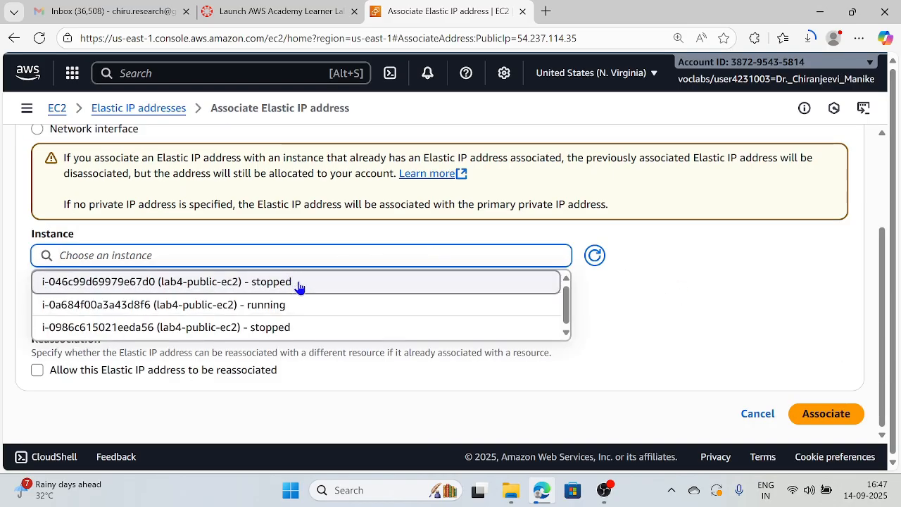
click(199, 304)
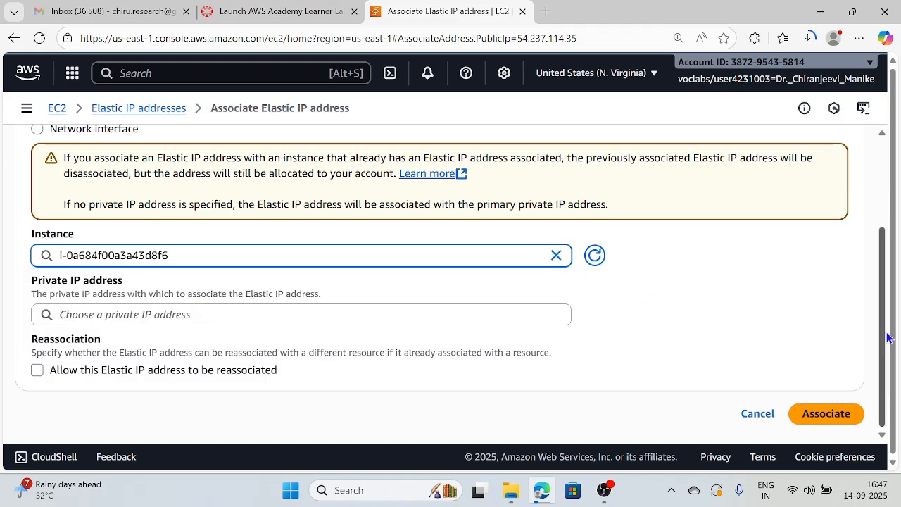
click(835, 413)
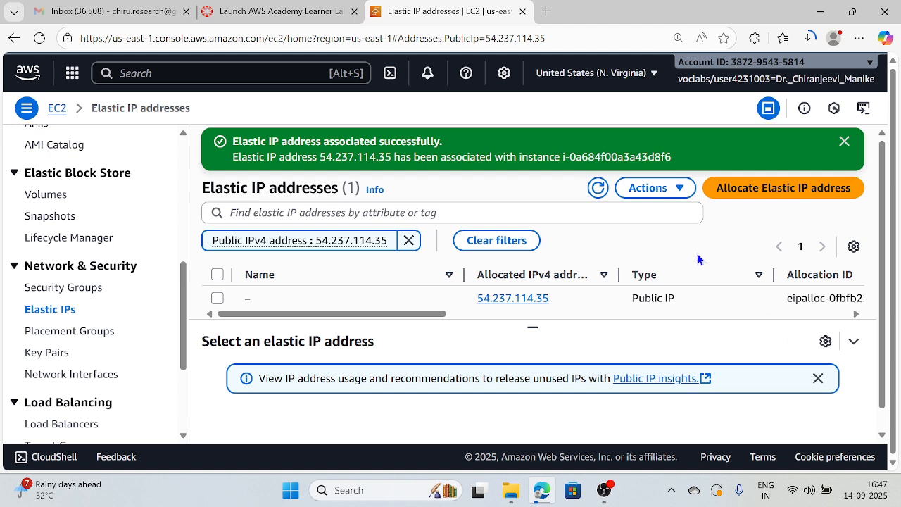
Connect to the running lab4-public-ec2 instance through EC2 Instance Connect, using its public IPv4 address and the username ubuntu
scroll(71, 243, up, 5)
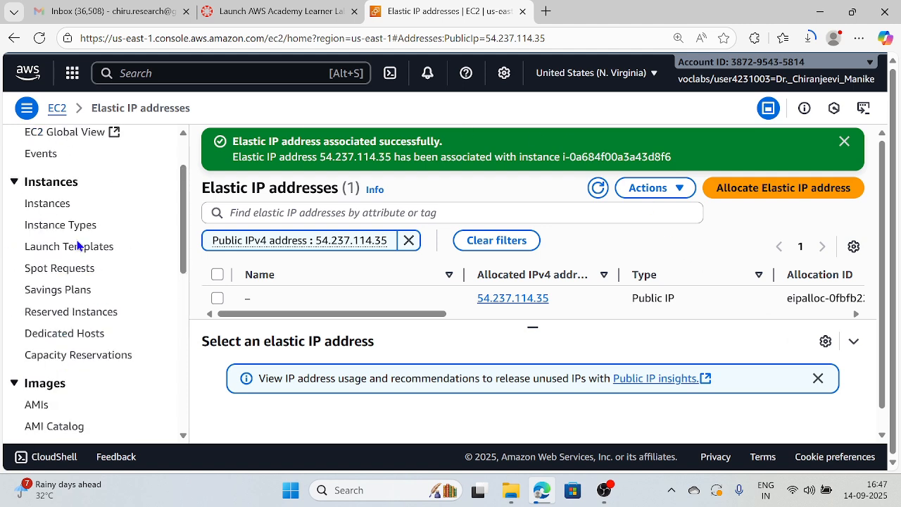
click(49, 276)
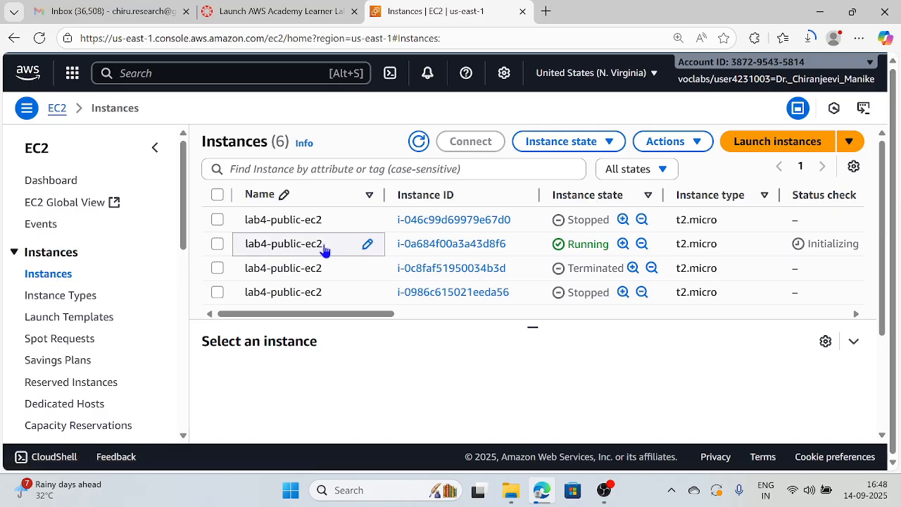
click(218, 243)
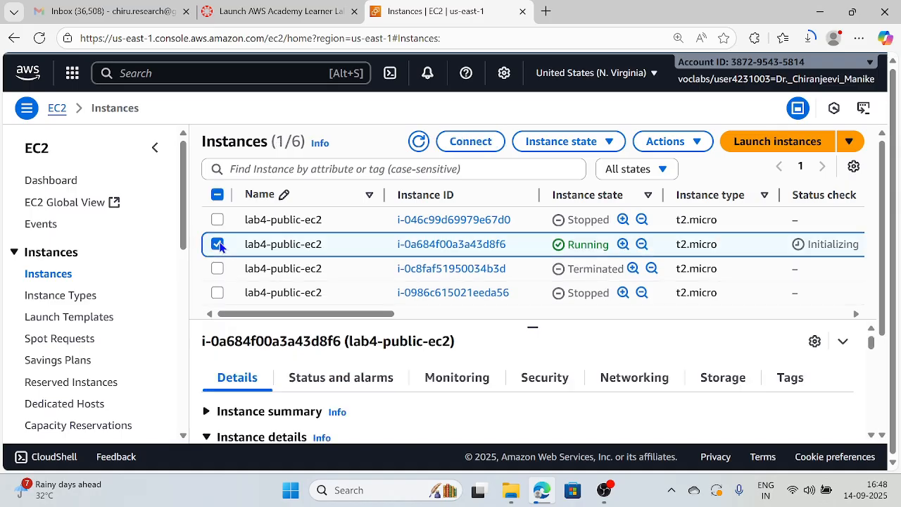
click(469, 141)
scroll(606, 254, down, 2)
scroll(615, 257, up, 2)
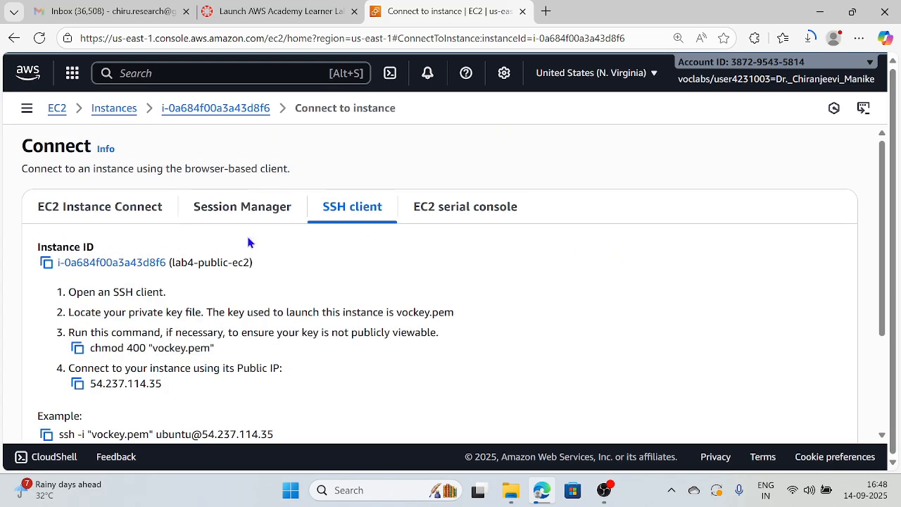
click(102, 213)
scroll(751, 282, down, 3)
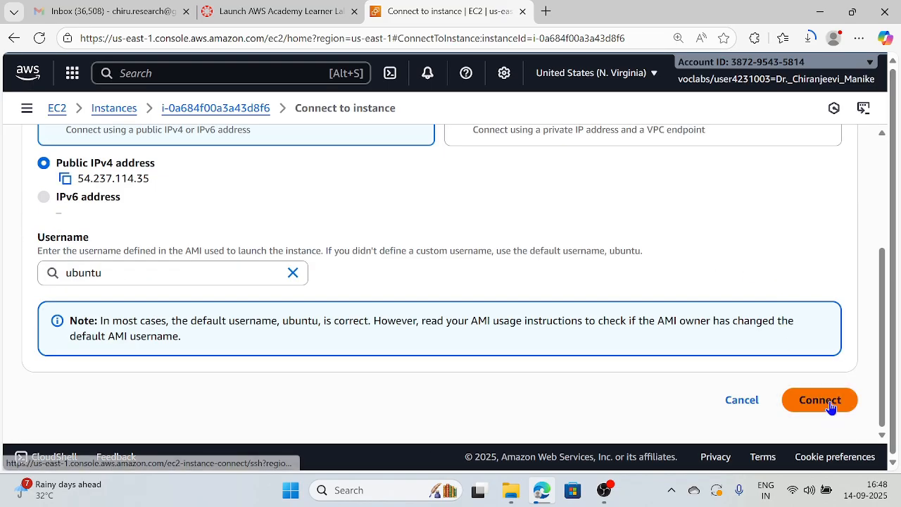
click(820, 400)
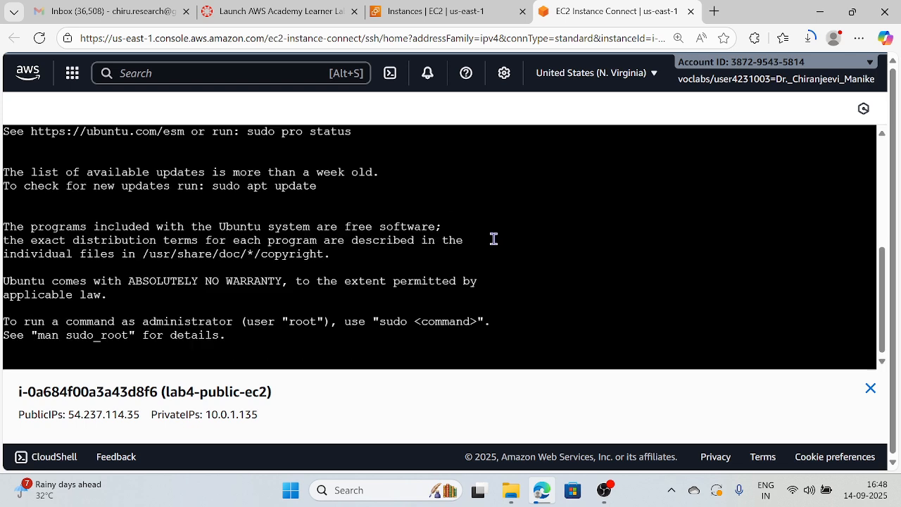
Update the instance's package lists by running sudo apt-get update in its terminal
click(177, 359)
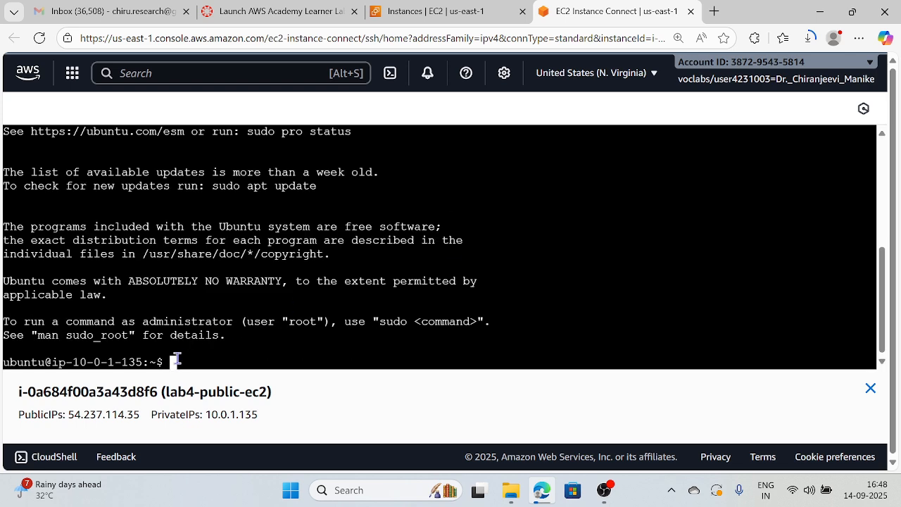
text(sudo ao)
key(BackSpace)
text(pt-get )
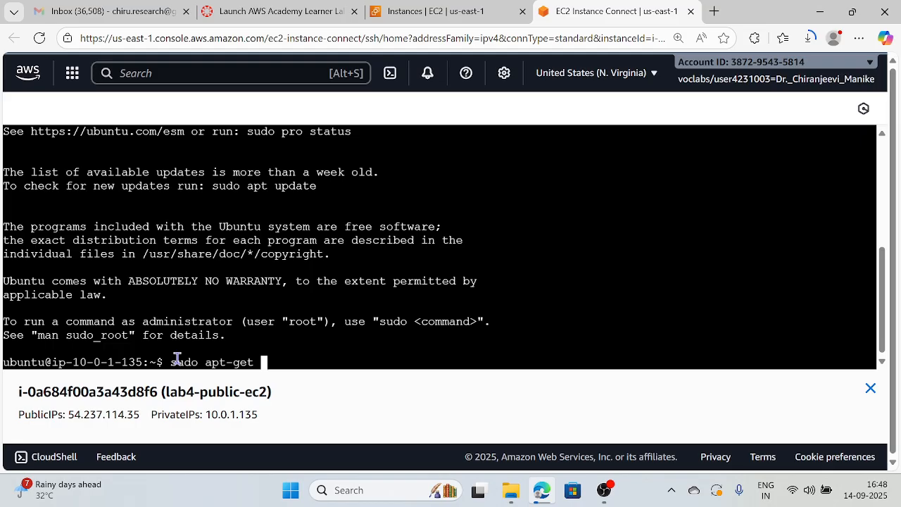
text(update)
key(Return)
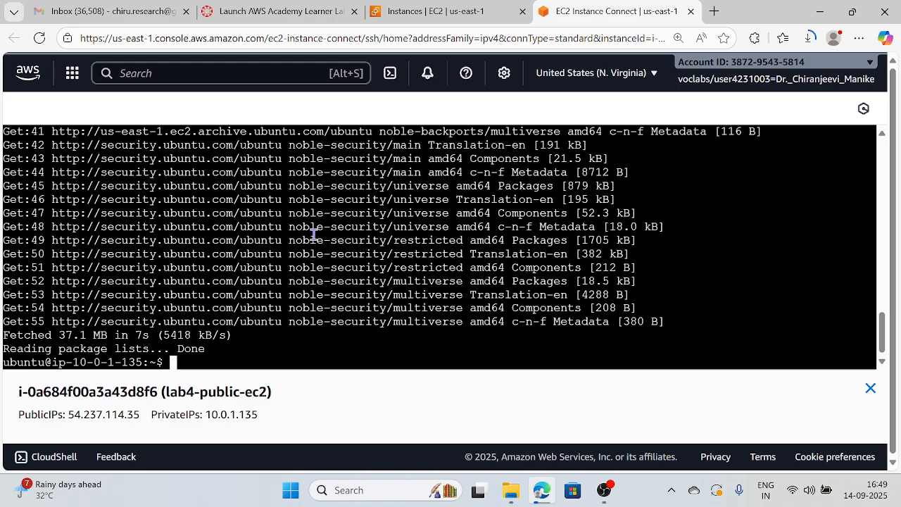
Return to the EC2 instances and start a new launch named lab4-private-ec2 with the Ubuntu Server 24.04 LTS image
click(441, 10)
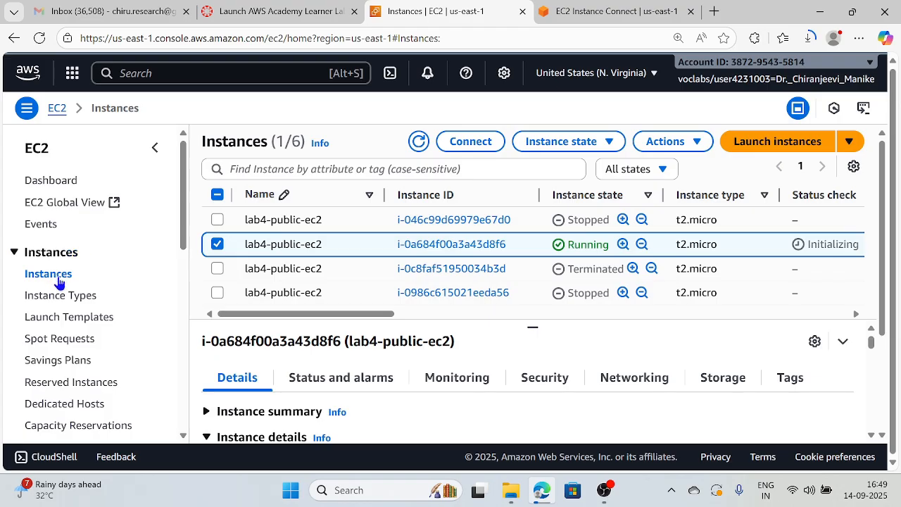
click(778, 144)
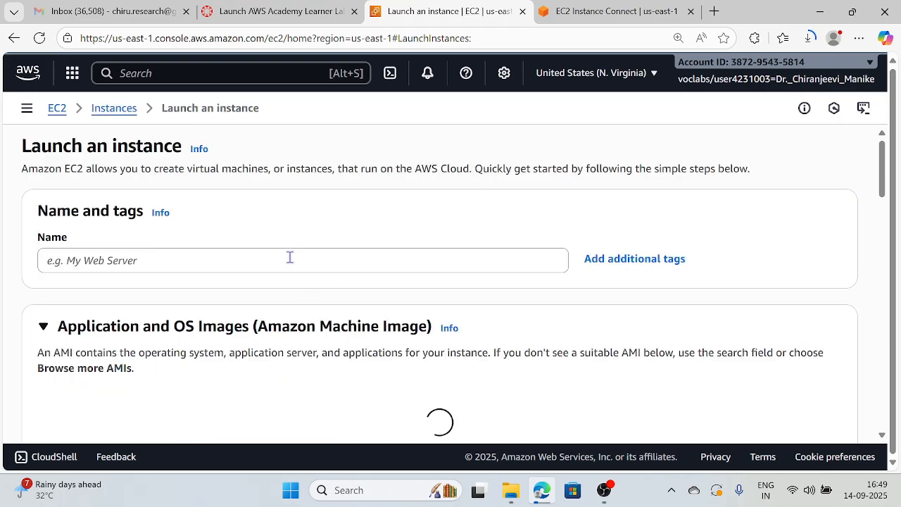
click(290, 258)
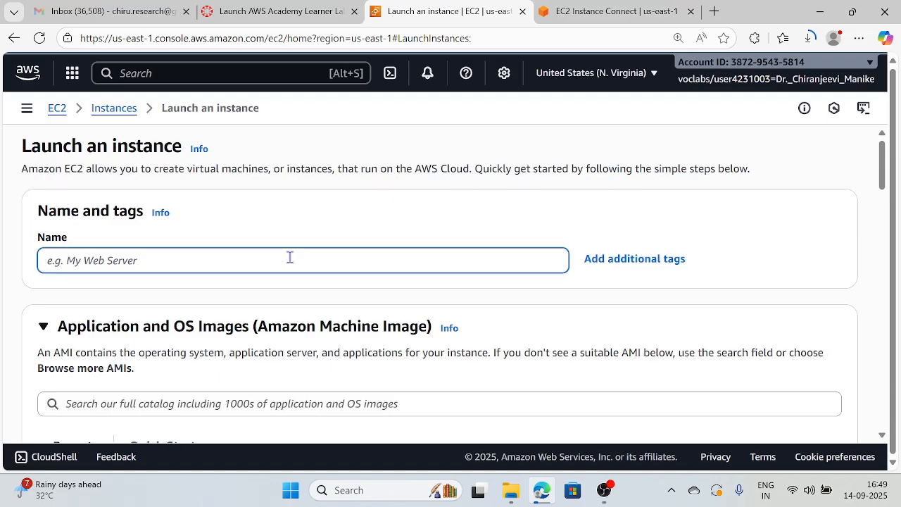
text(la)
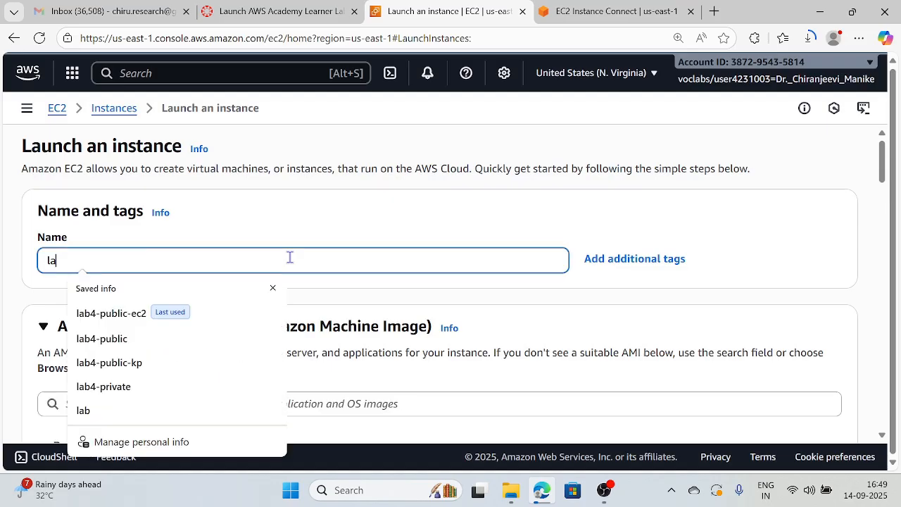
text(b4-p)
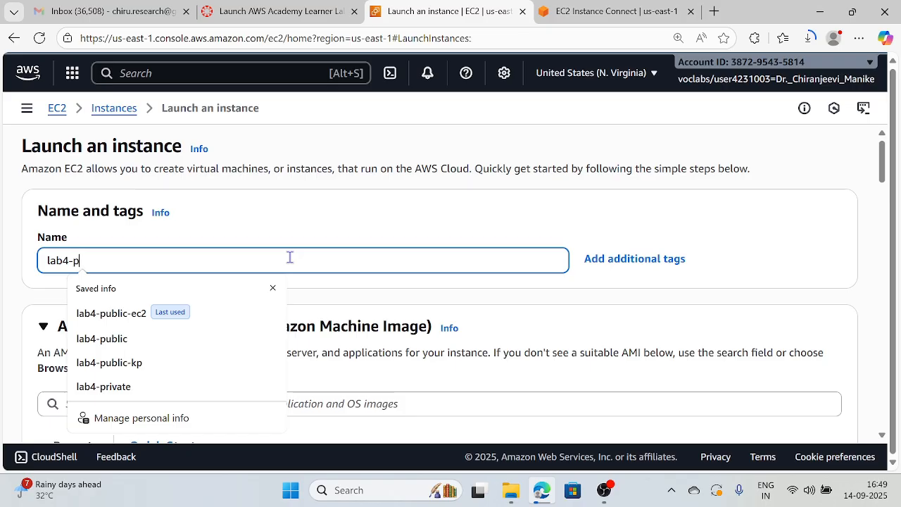
text(rivate-3c)
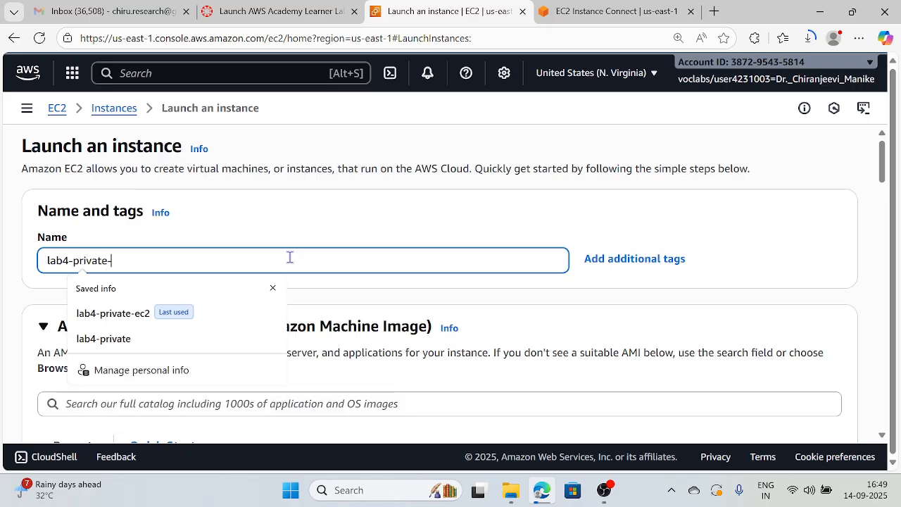
key(BackSpace)
key(BackSpace)
text(ec2)
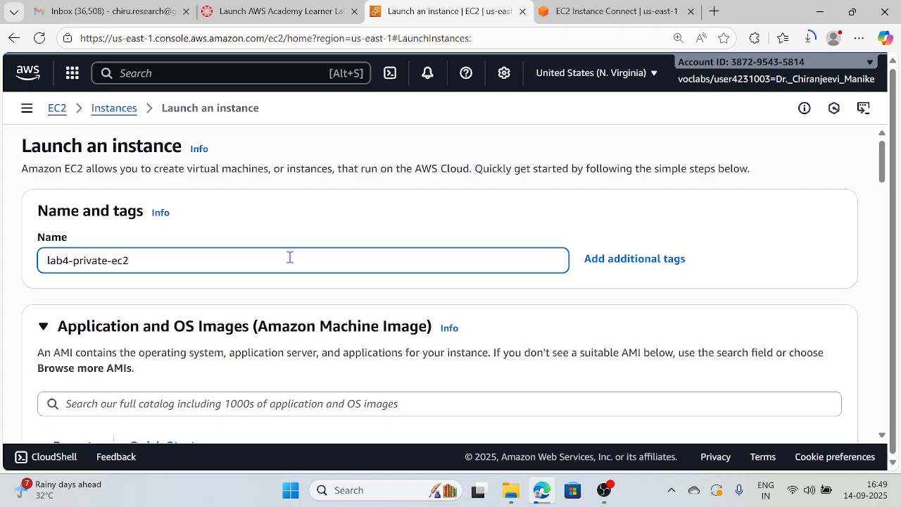
scroll(290, 258, down, 4)
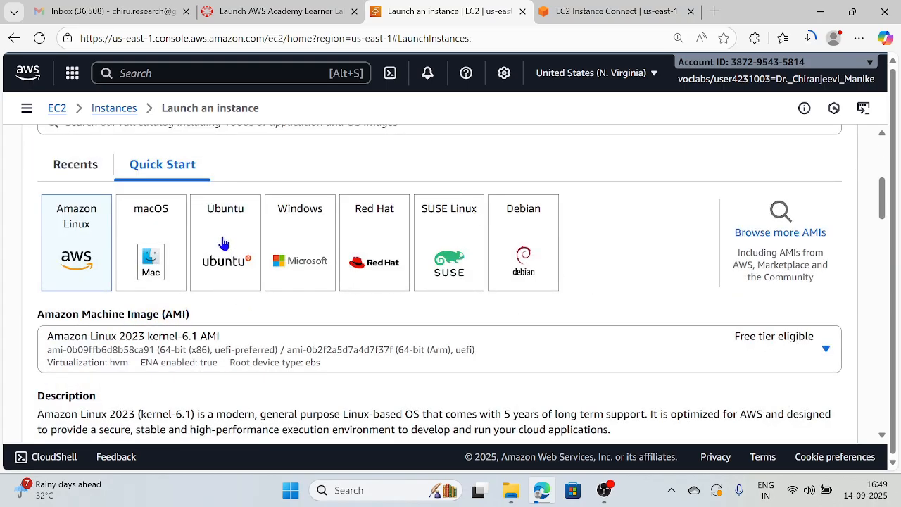
click(224, 243)
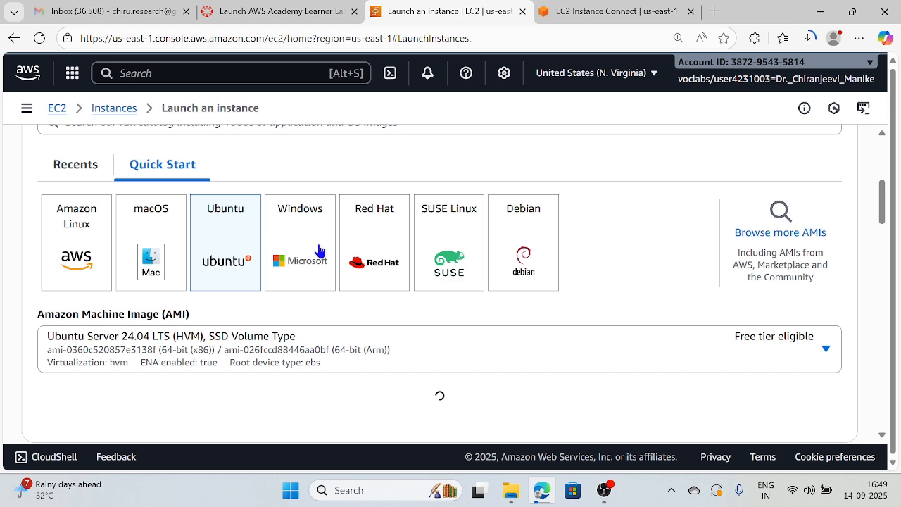
Set the instance type of the new lab4-private-ec2 instance to t2.micro
scroll(317, 252, down, 4)
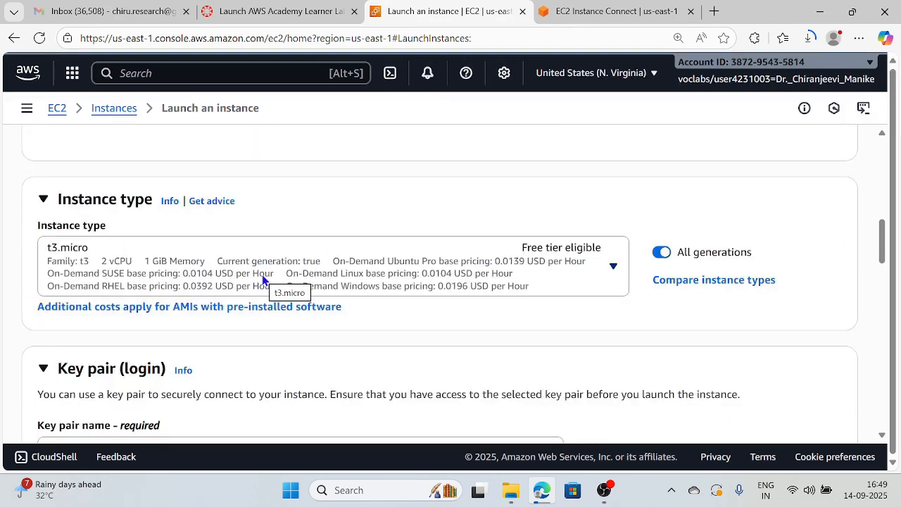
scroll(263, 276, up, 2)
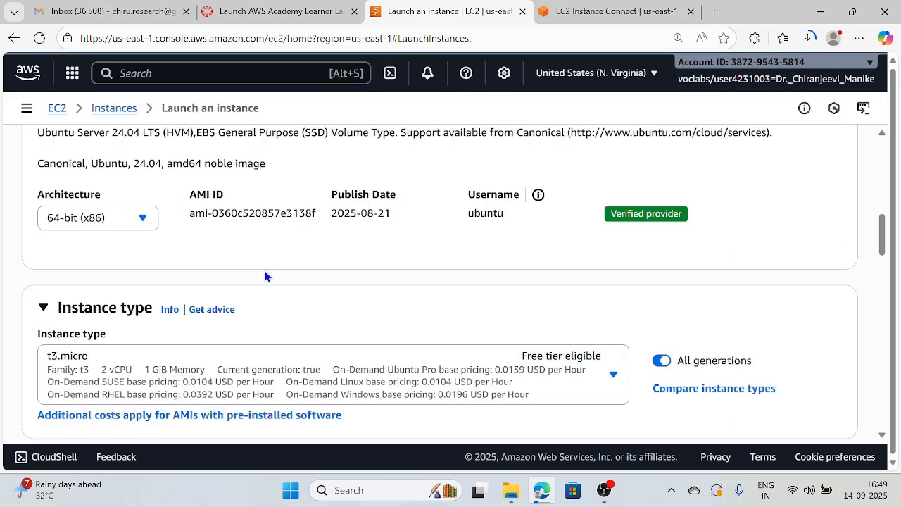
click(242, 364)
click(242, 364)
click(242, 364)
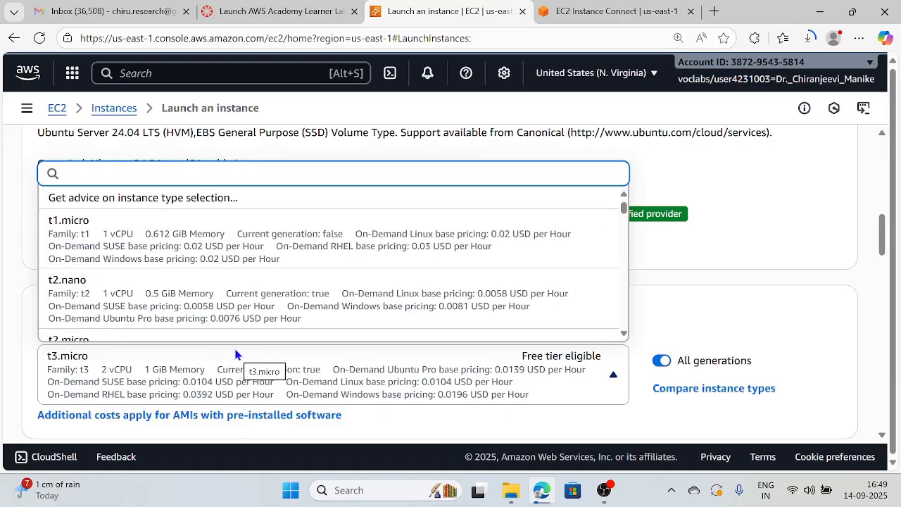
text(t2.m)
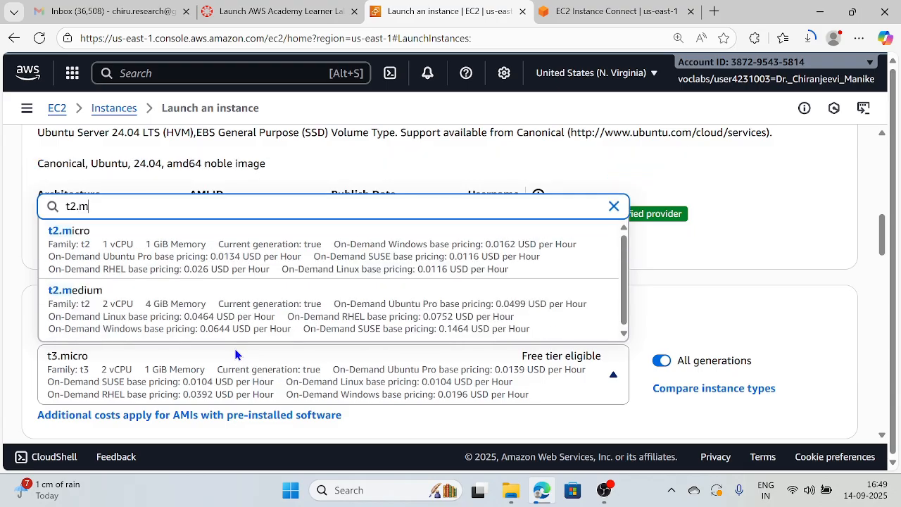
text(icro)
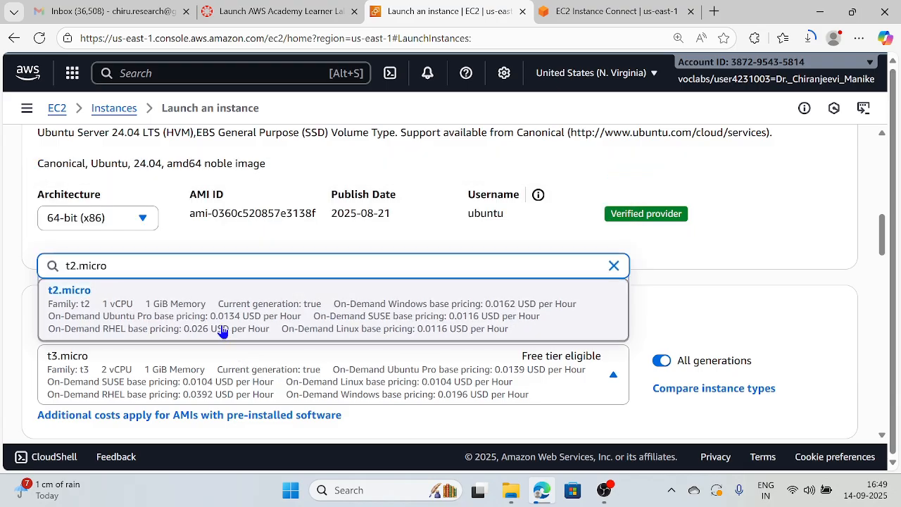
click(225, 321)
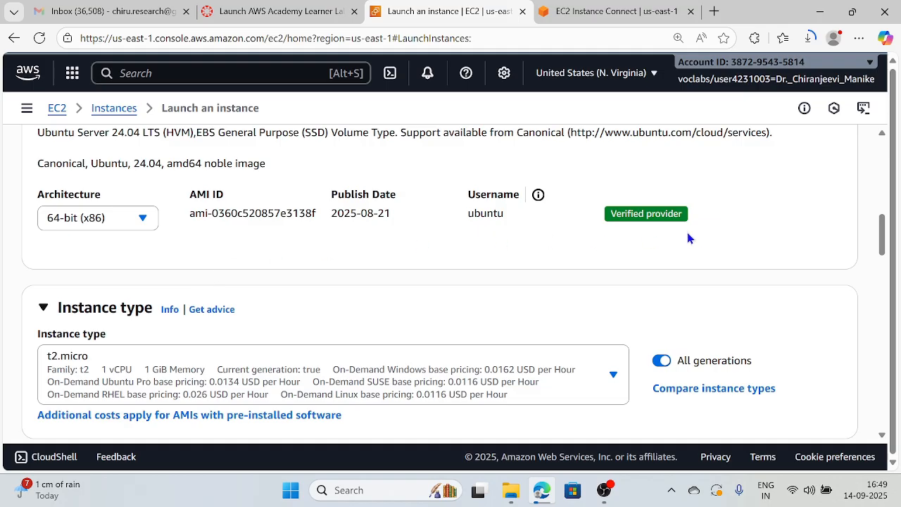
Choose the existing private-kp-1 key pair for logging in to the new instance
scroll(683, 240, down, 3)
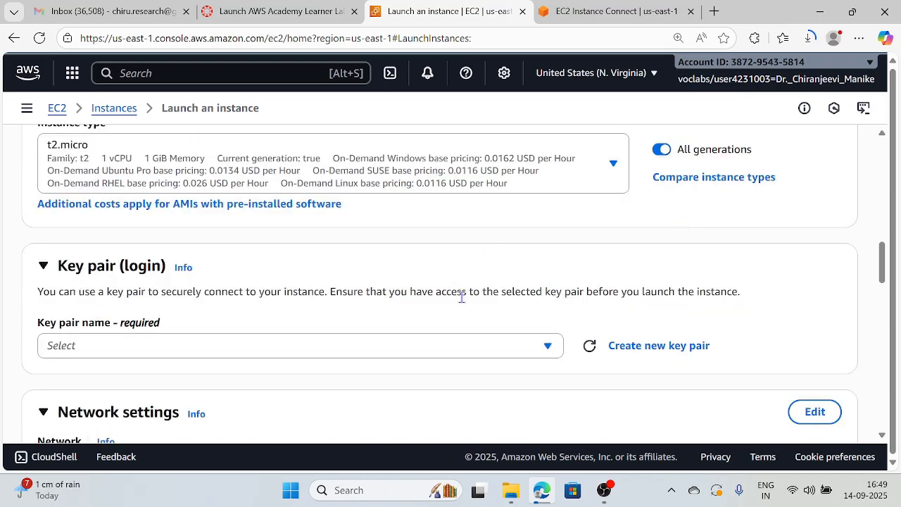
click(542, 348)
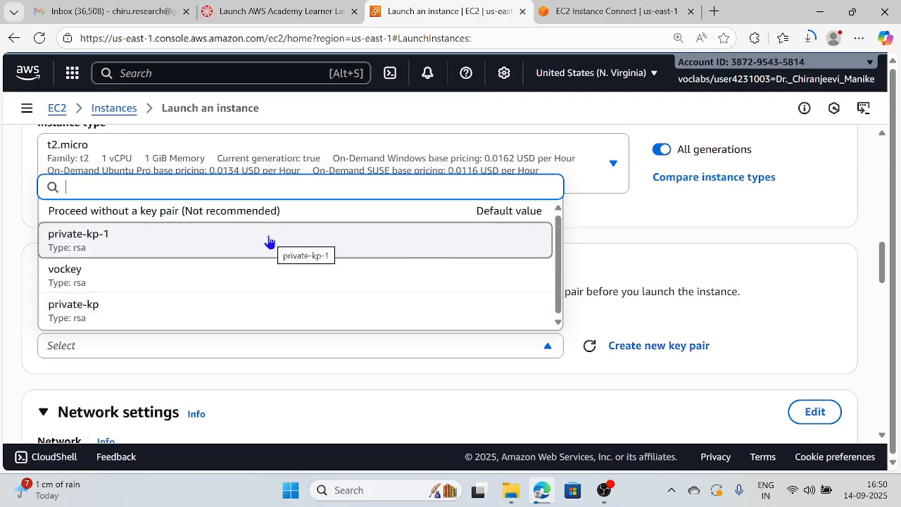
click(270, 242)
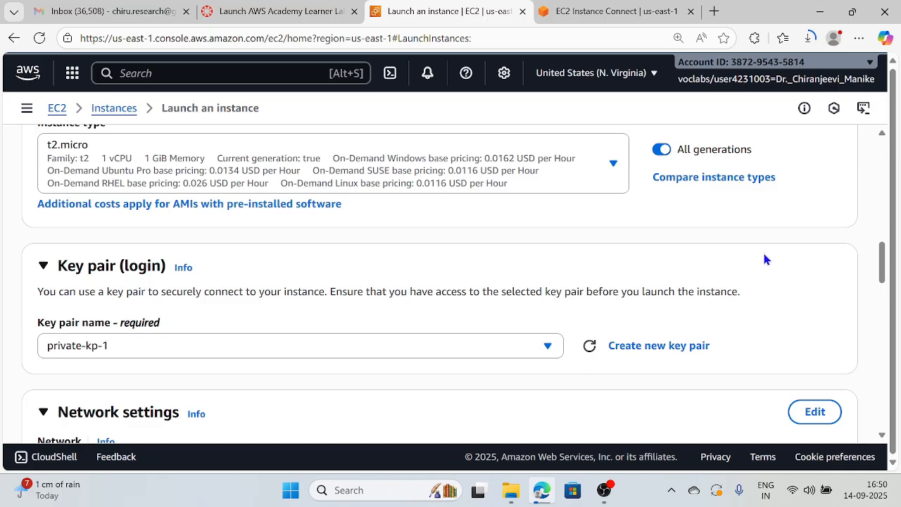
Edit the network settings to place the instance in lab4-vpc and its lab4-private-subnet
scroll(767, 260, down, 2)
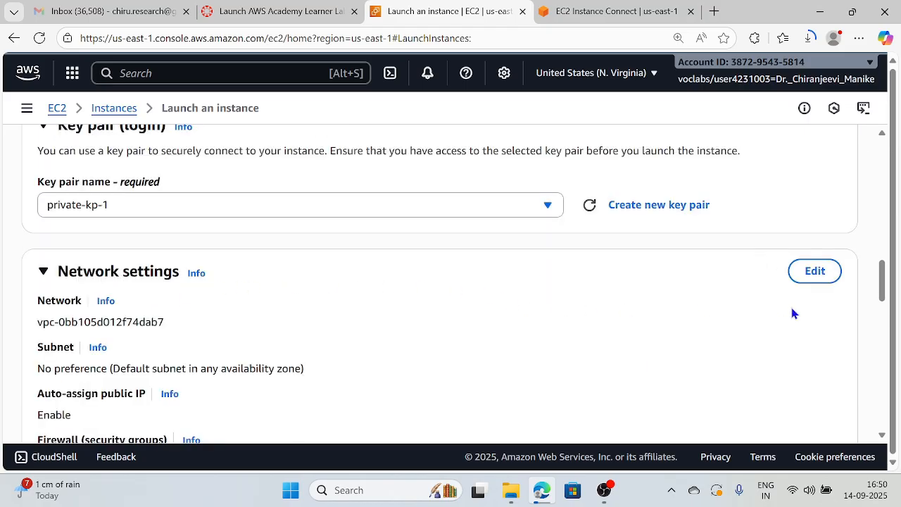
click(817, 274)
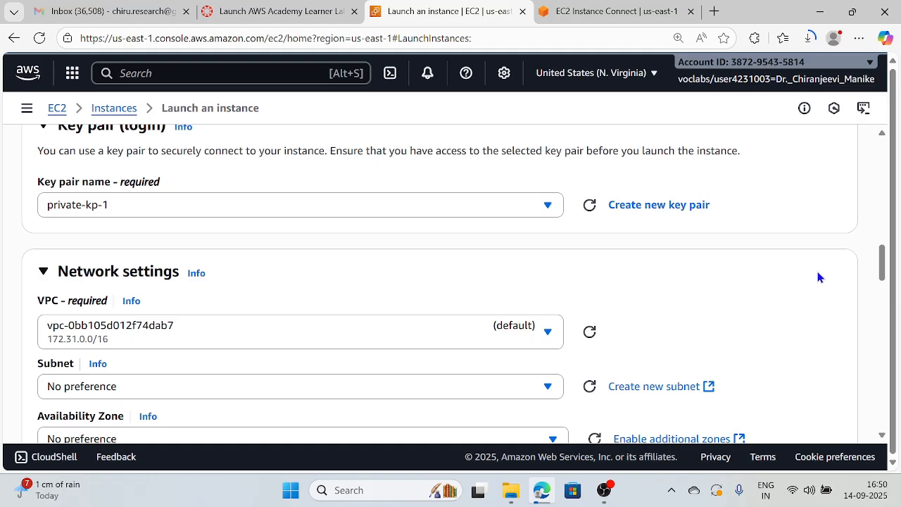
click(459, 342)
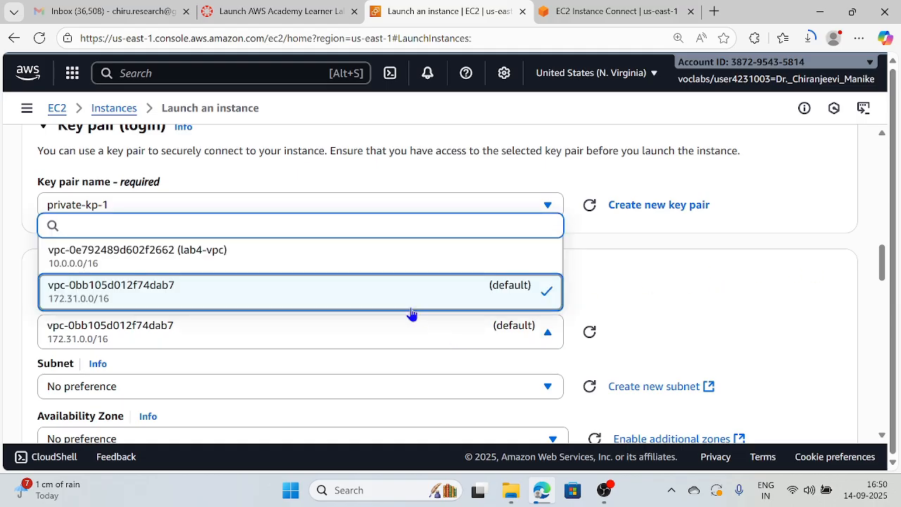
click(250, 253)
scroll(850, 269, down, 2)
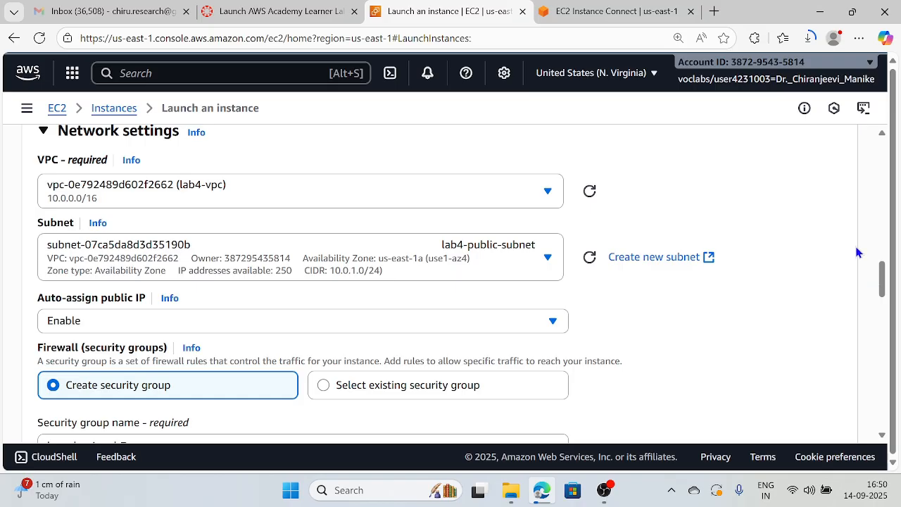
click(474, 255)
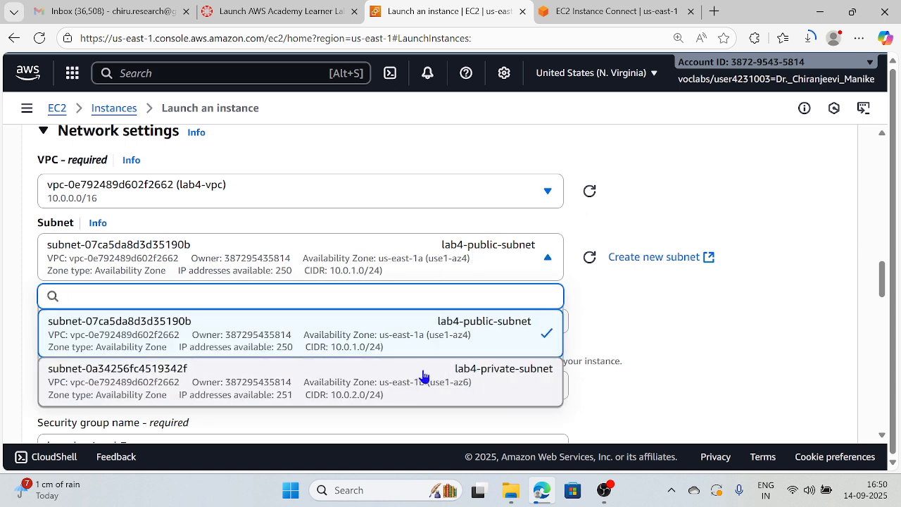
click(449, 380)
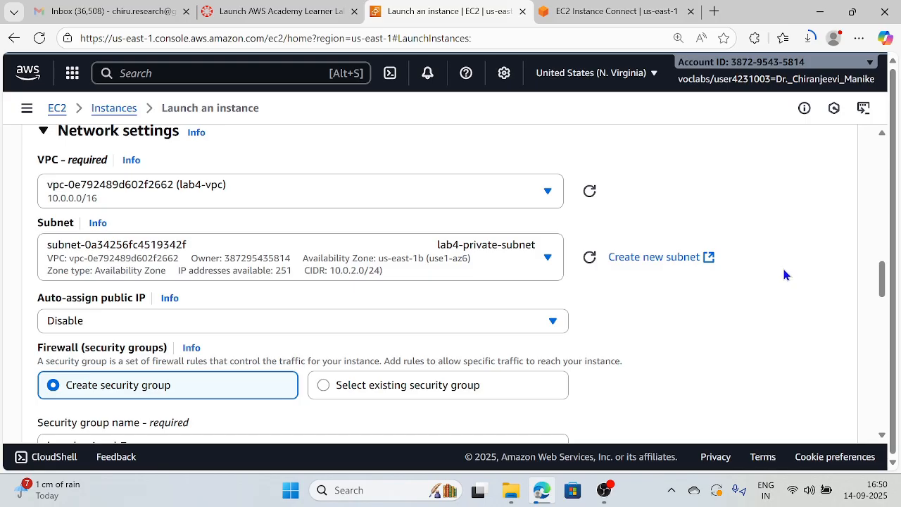
Launch the lab4-private-ec2 instance, leaving the remaining settings at their defaults
scroll(771, 252, down, 3)
scroll(771, 252, down, 15)
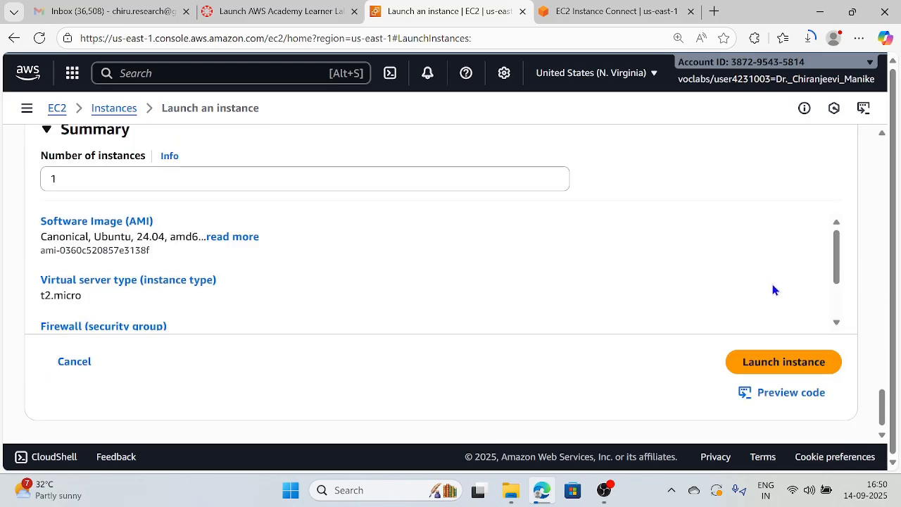
click(803, 363)
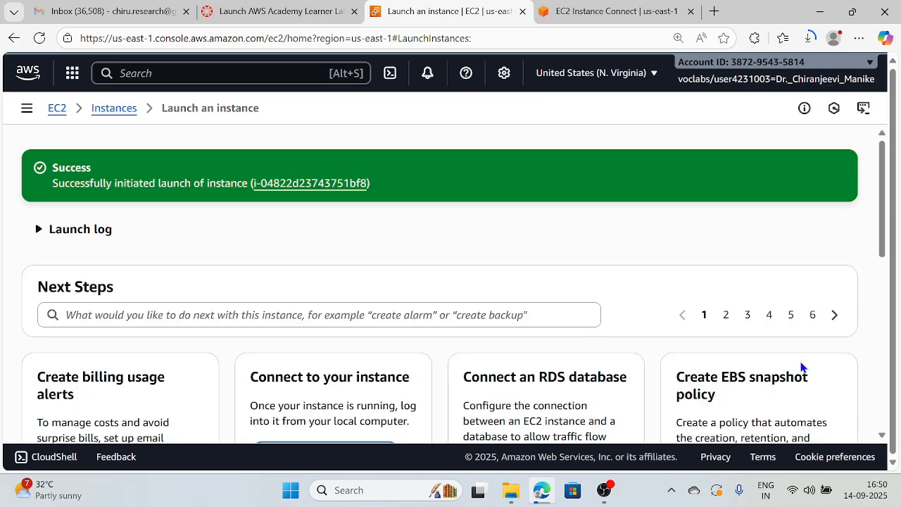
scroll(769, 322, down, 3)
scroll(766, 319, up, 3)
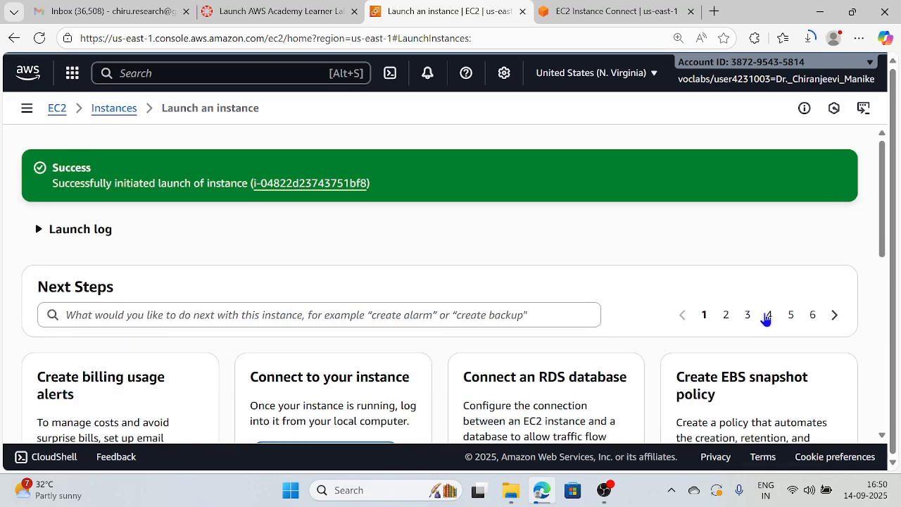
Return to the instances list, select only lab4-private-ec2, and open its connection page to check the EC2 Instance Connect options
click(106, 111)
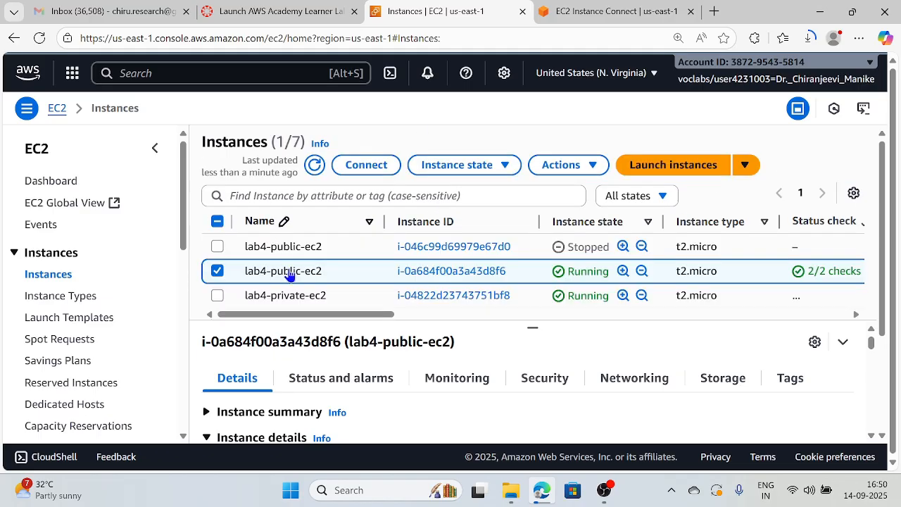
click(217, 272)
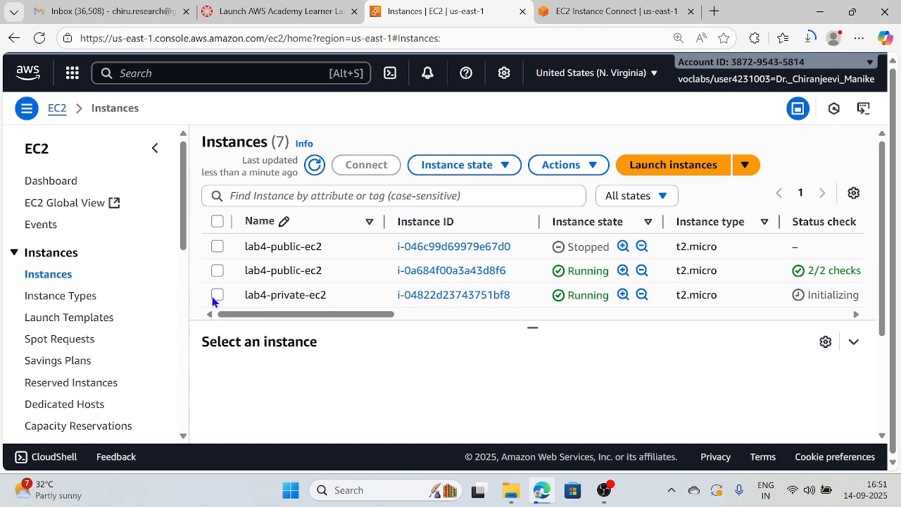
click(217, 297)
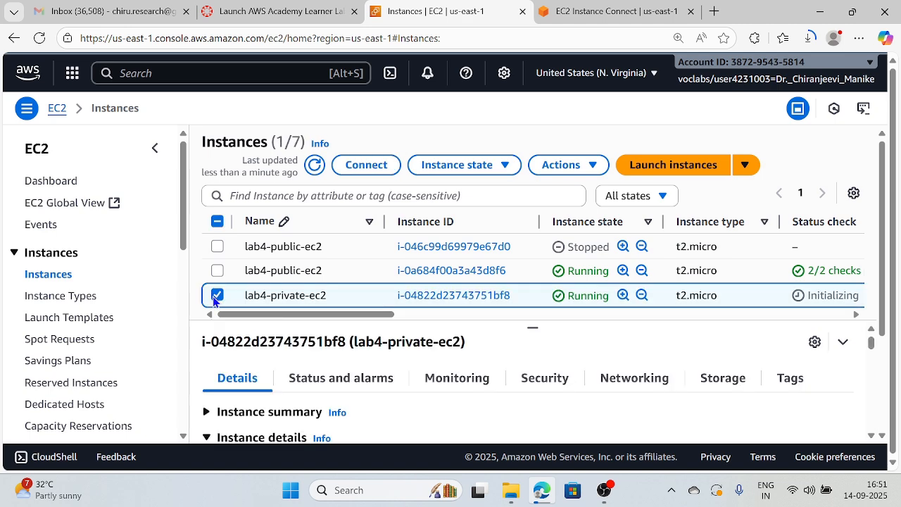
click(373, 167)
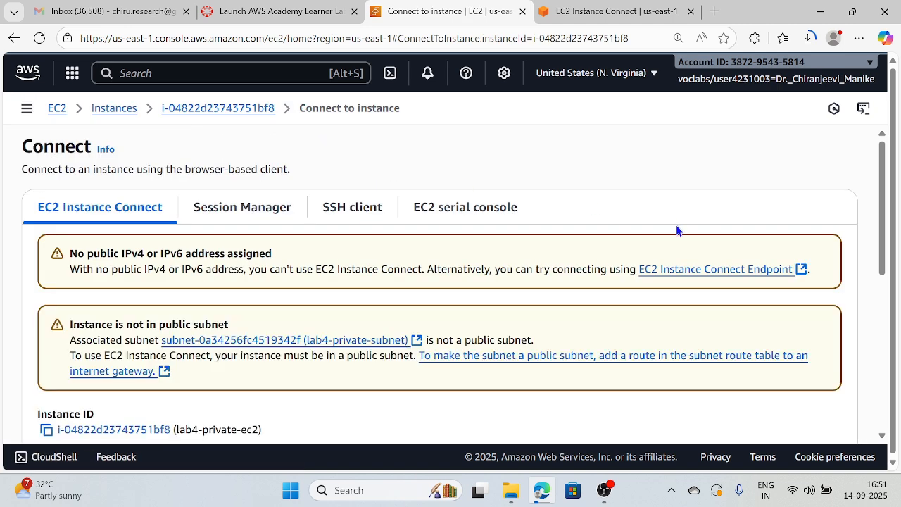
scroll(202, 232, down, 5)
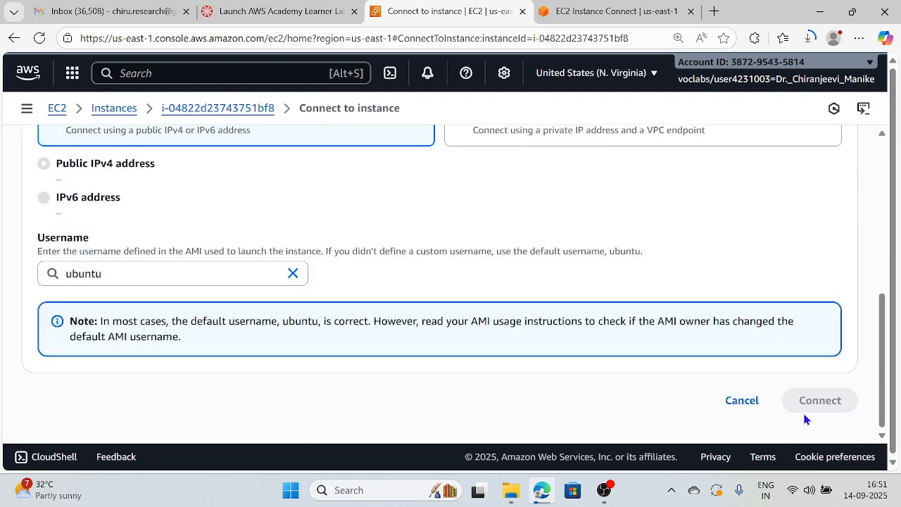
scroll(829, 376, up, 2)
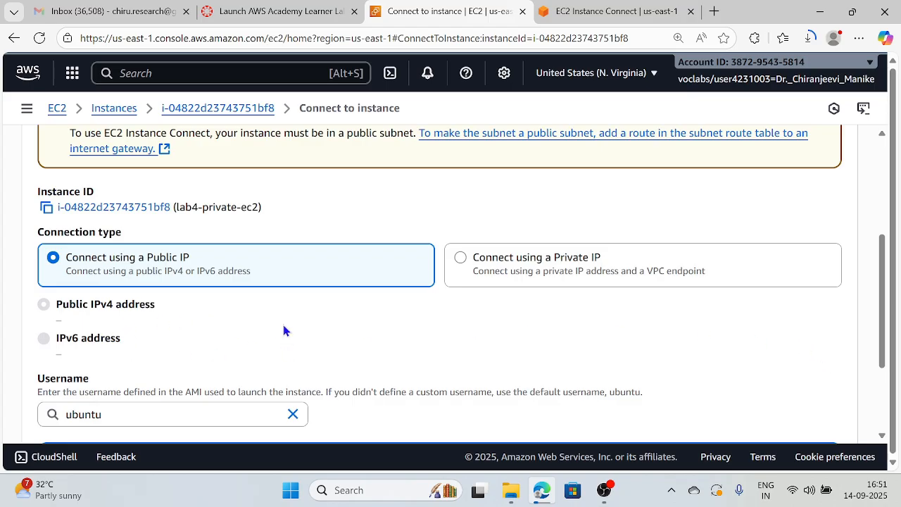
scroll(283, 324, up, 3)
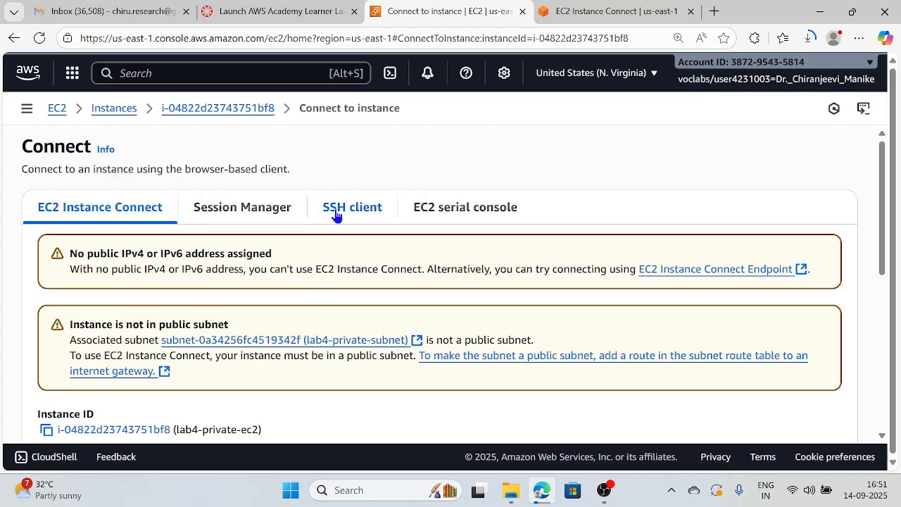
Show the SSH client instructions for lab4-private-ec2 and highlight the example ssh command and its private-kp-1.pem key file name
click(337, 216)
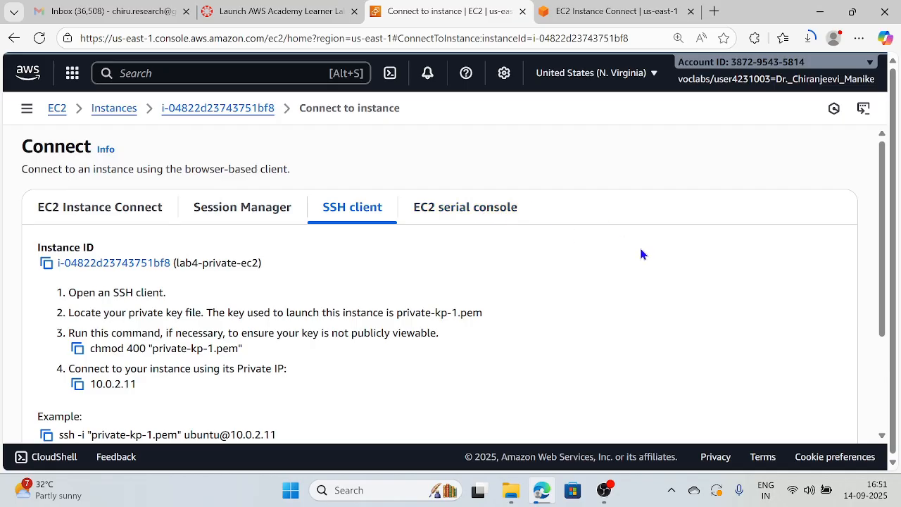
scroll(639, 254, down, 2)
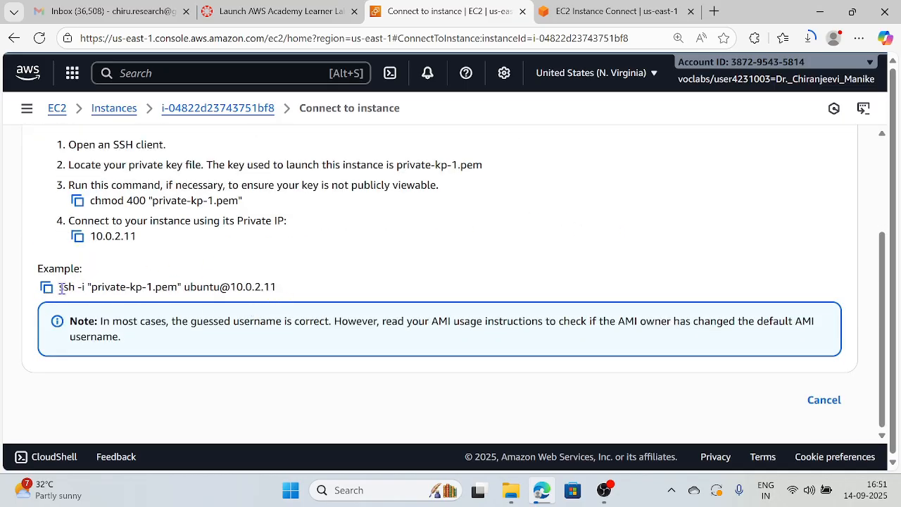
drag(59, 286, 287, 298)
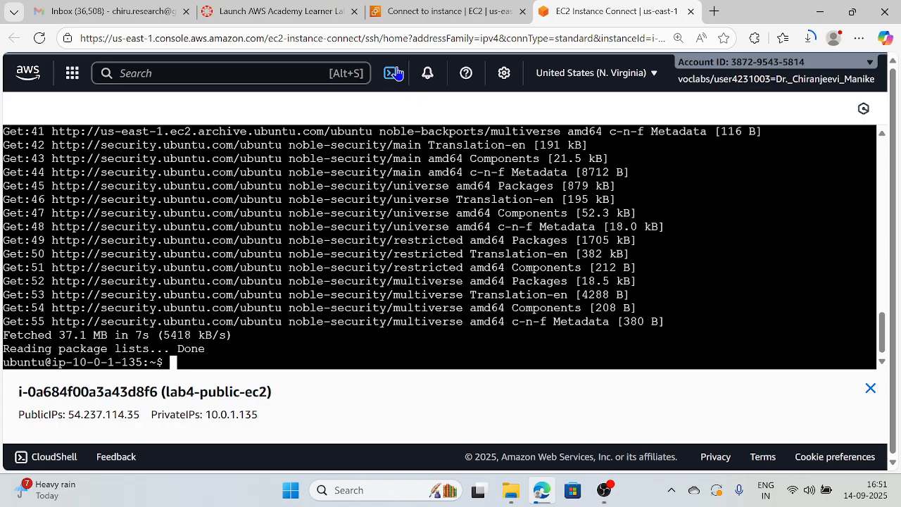
click(403, 12)
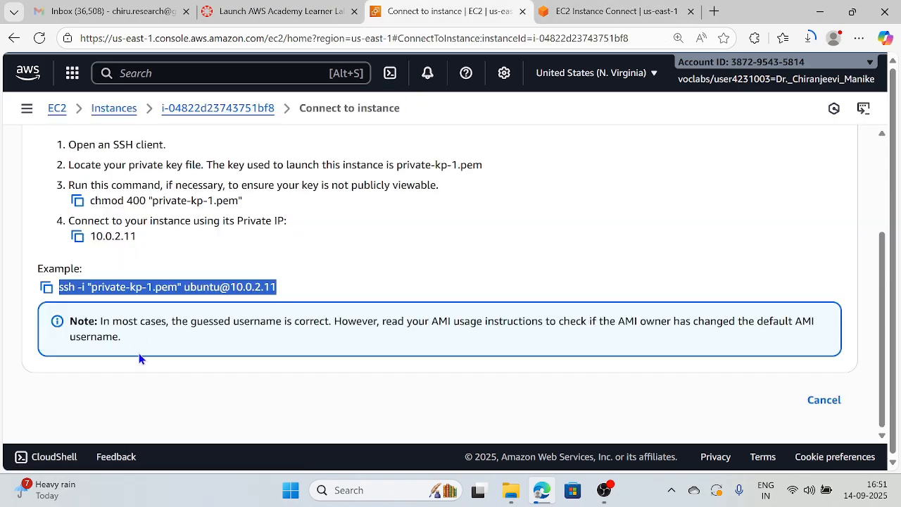
click(106, 287)
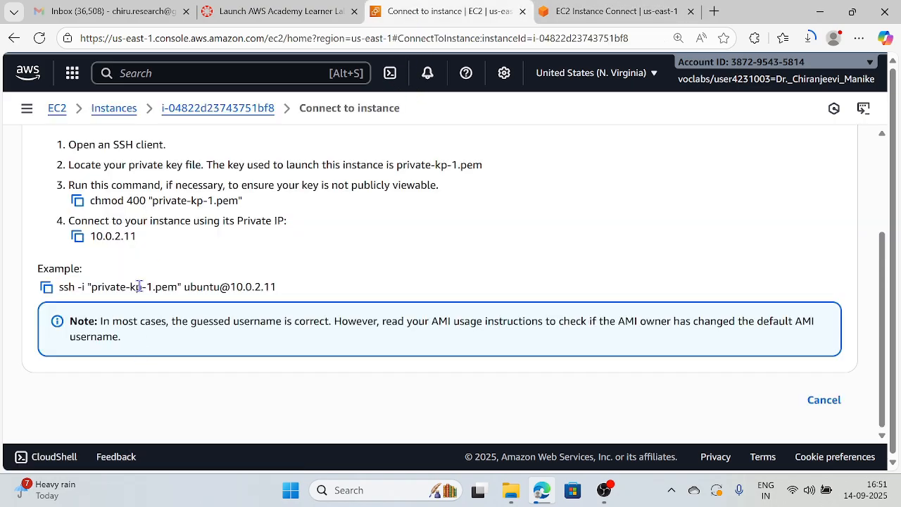
drag(177, 289, 94, 292)
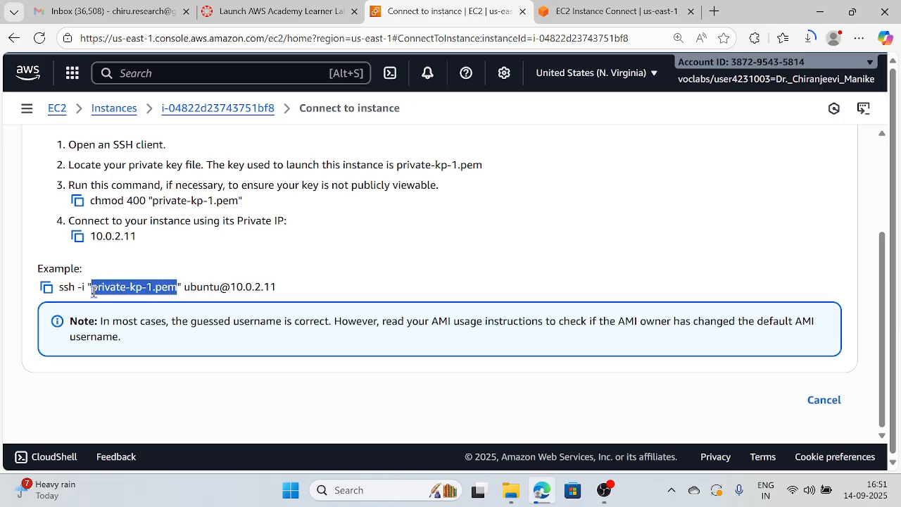
Switch to the lab4-public-ec2 terminal and list the files in its home directory with ls
key(ctrl+Tab)
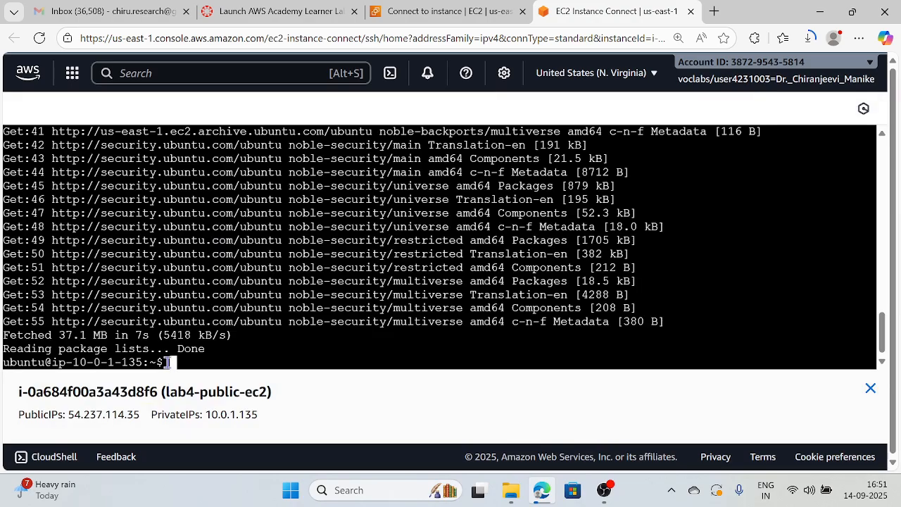
text(ls)
key(Return)
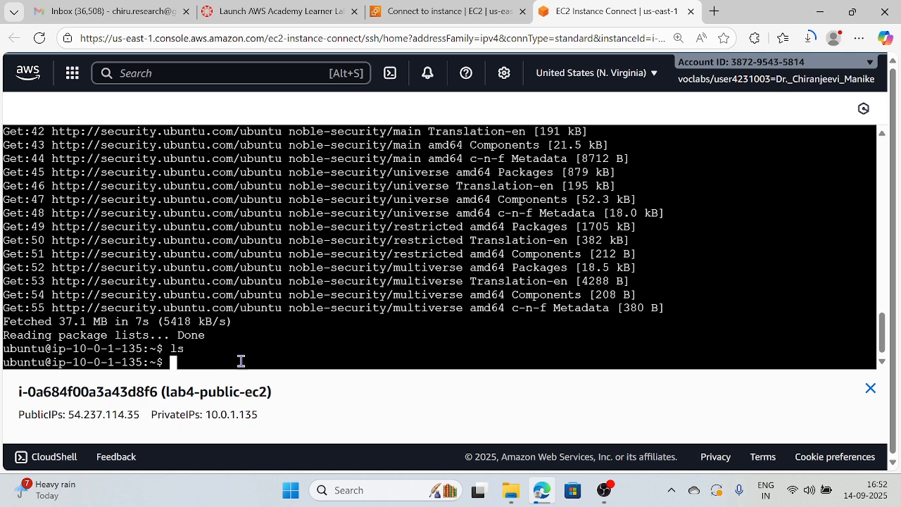
Open GitHub in a new browser tab and go through the account's profile to the temp_3 repository
click(714, 11)
click(446, 38)
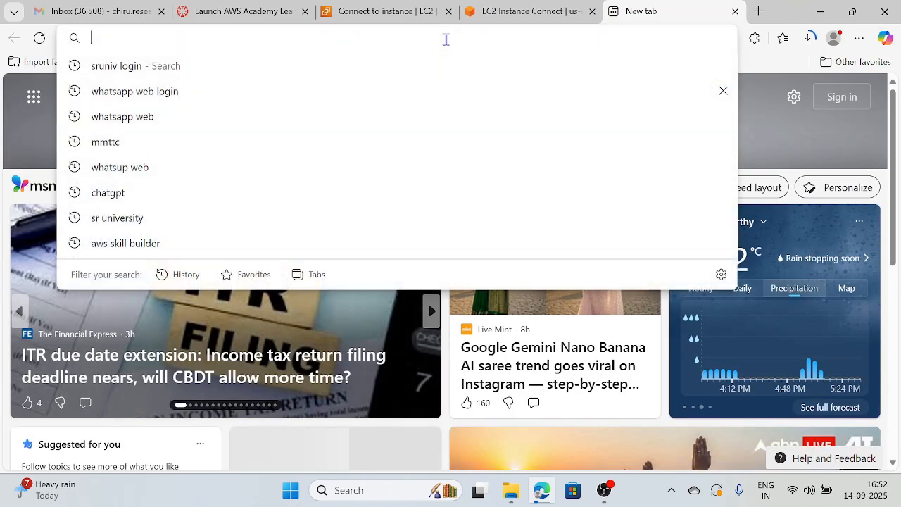
text(git)
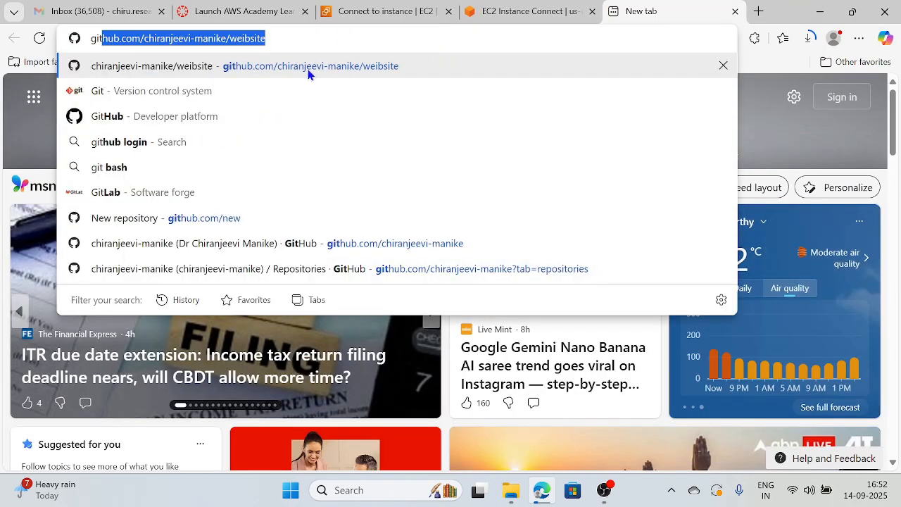
click(248, 67)
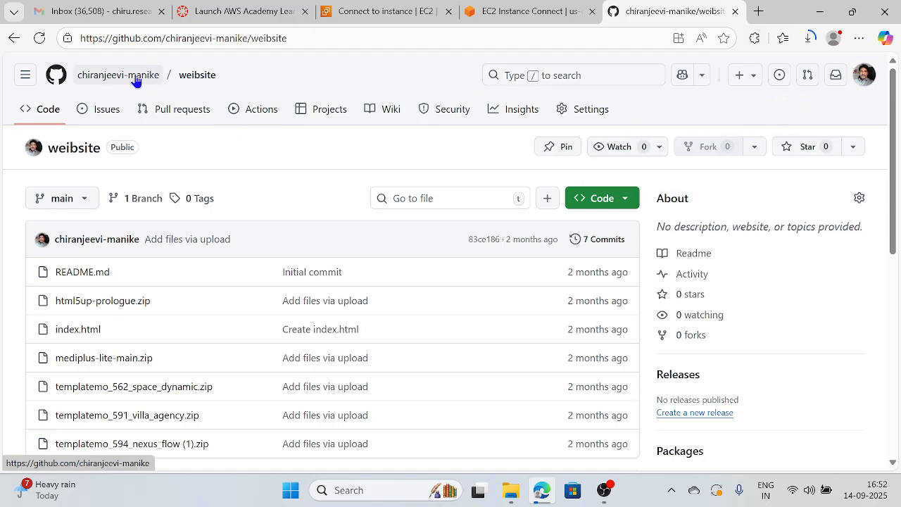
mouse_move(144, 76)
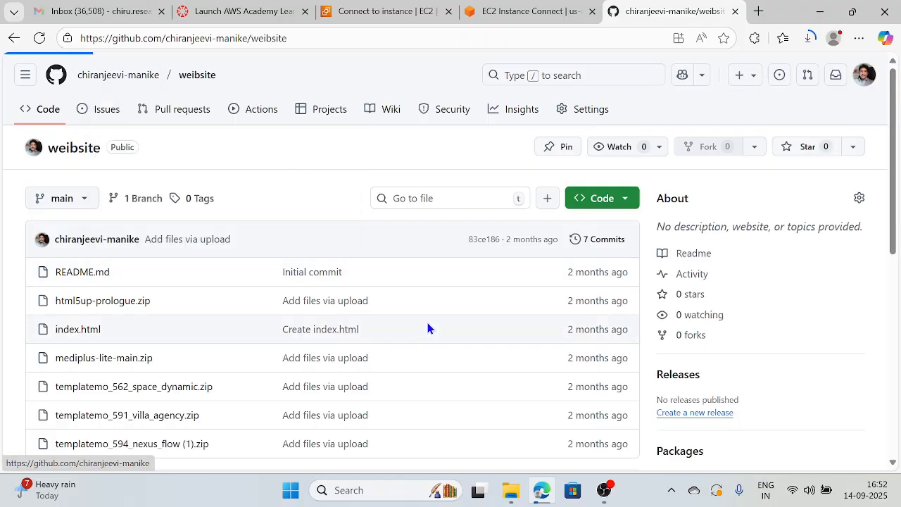
scroll(471, 291, down, 2)
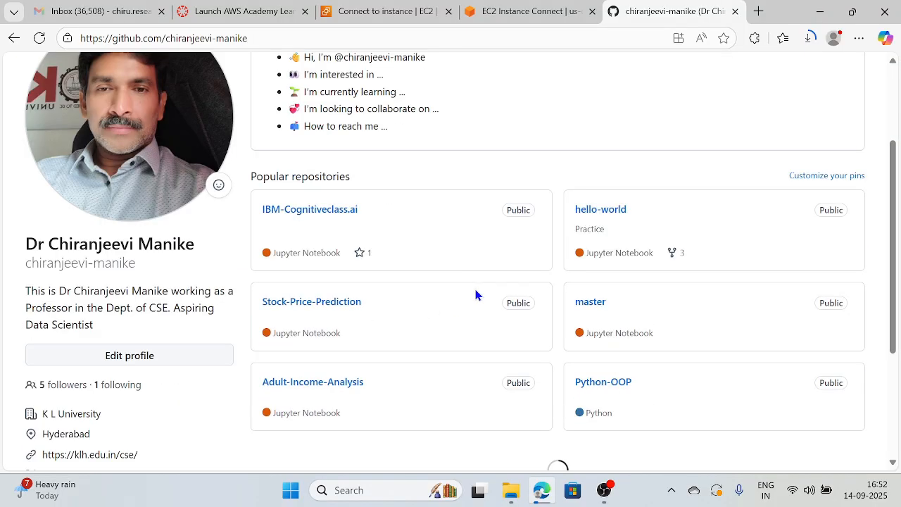
scroll(475, 295, down, 8)
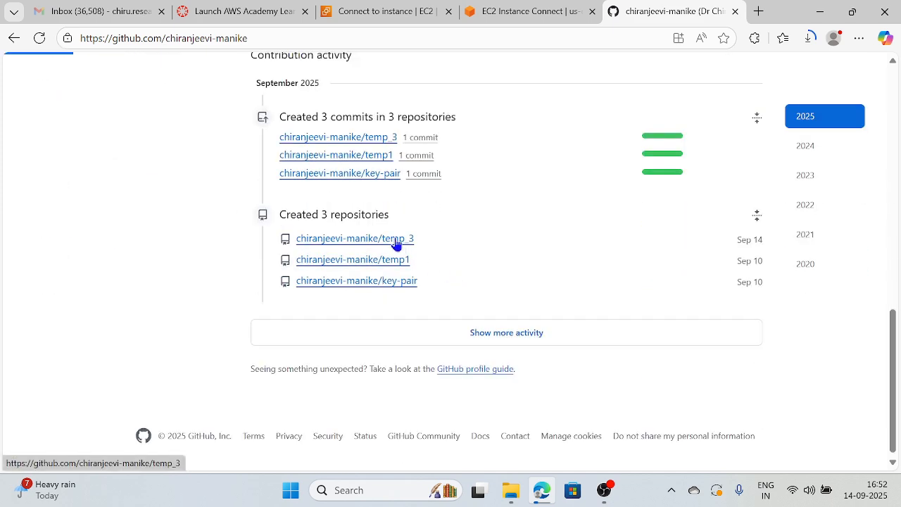
click(393, 240)
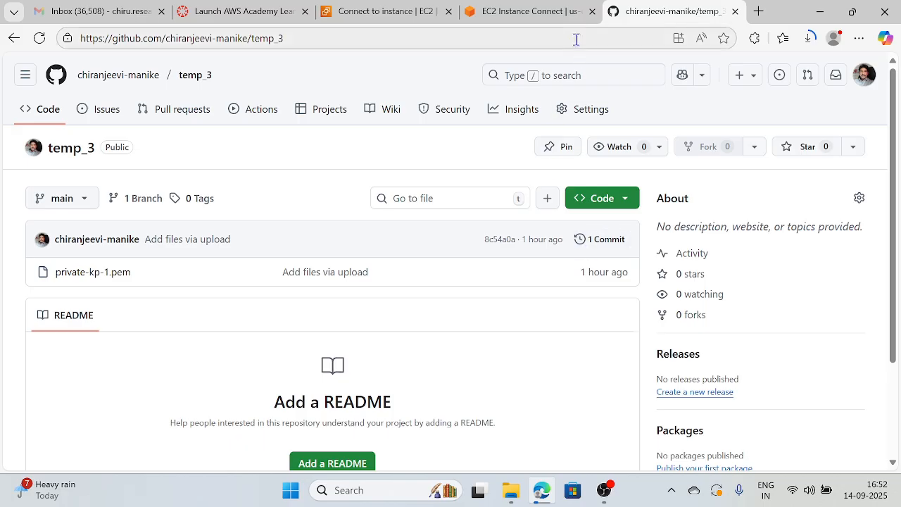
Return to the lab4-public-ec2 terminal and install Git with sudo apt-get install git
mouse_move(553, 25)
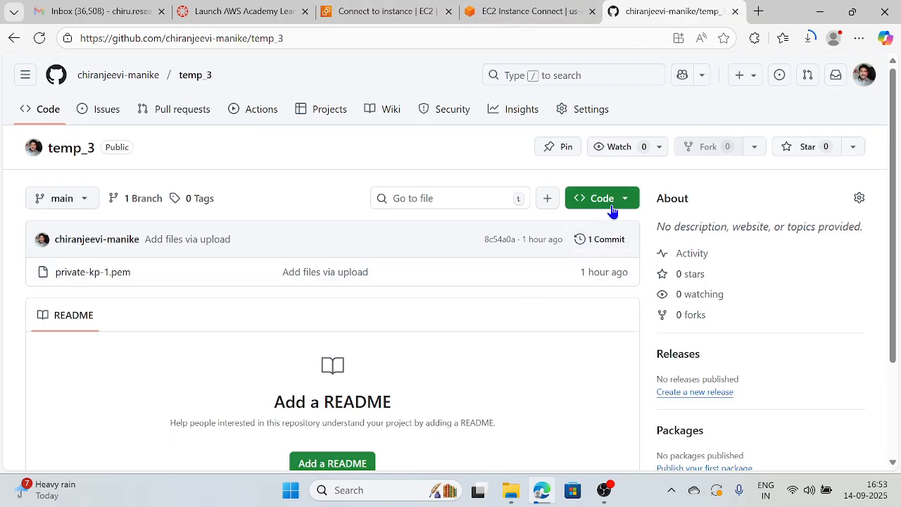
click(535, 13)
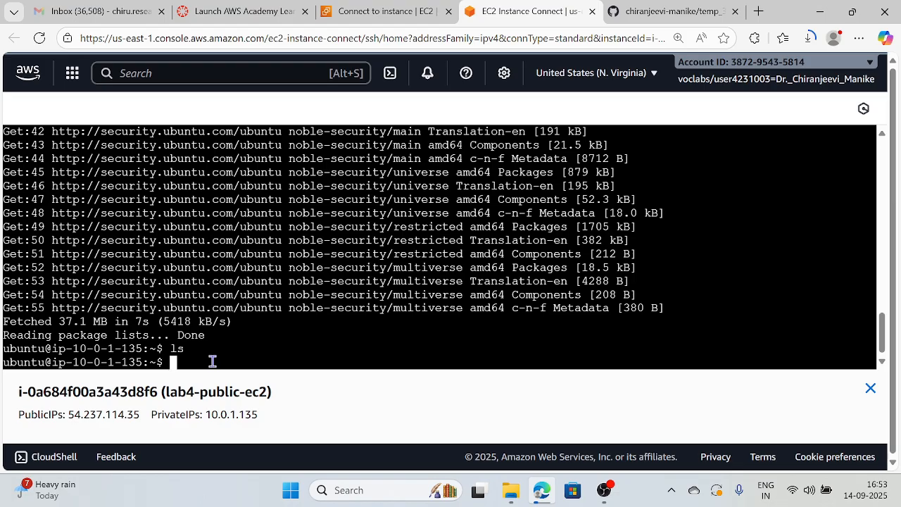
text(sudo apt-get install )
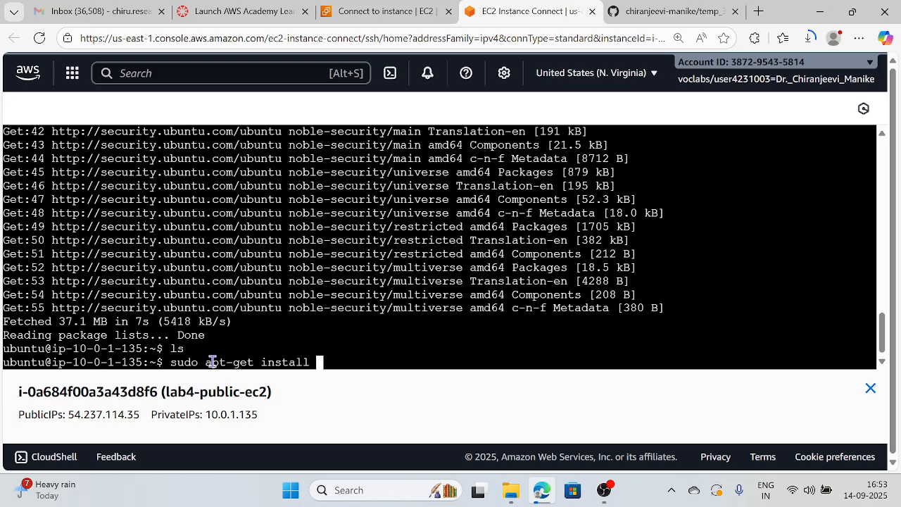
text(git)
key(Return)
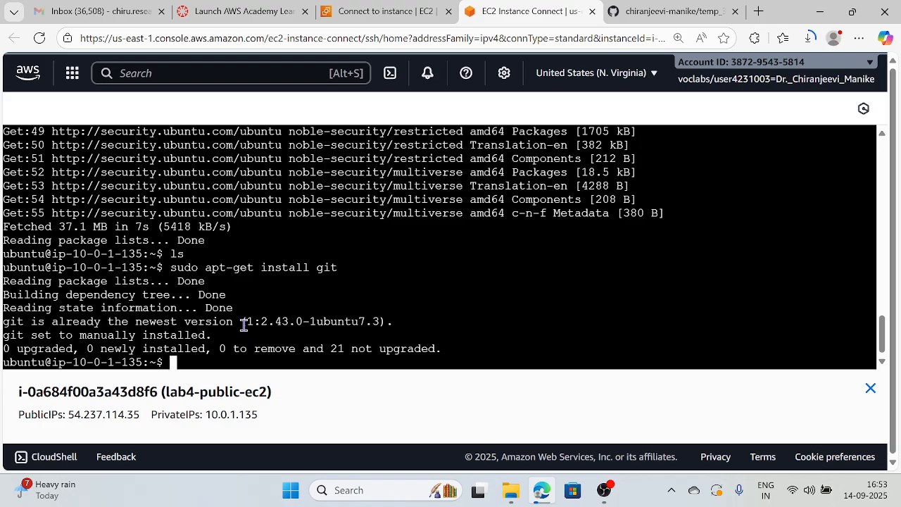
Copy the HTTPS clone URL of the temp_3 GitHub repository and return to the lab4-public-ec2 terminal
click(661, 13)
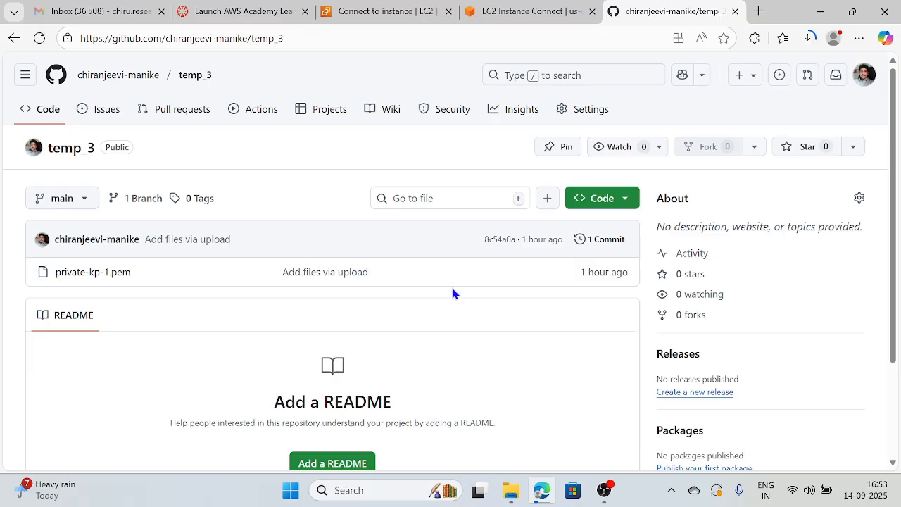
click(625, 199)
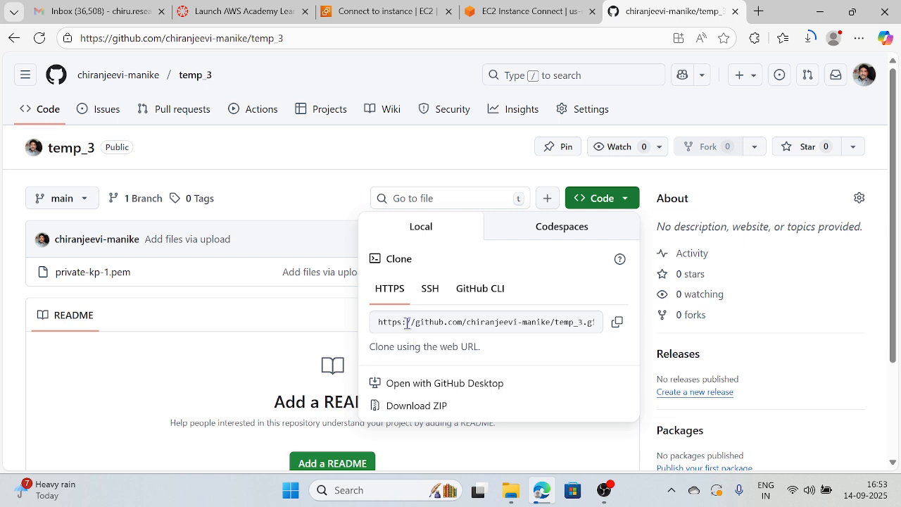
click(617, 325)
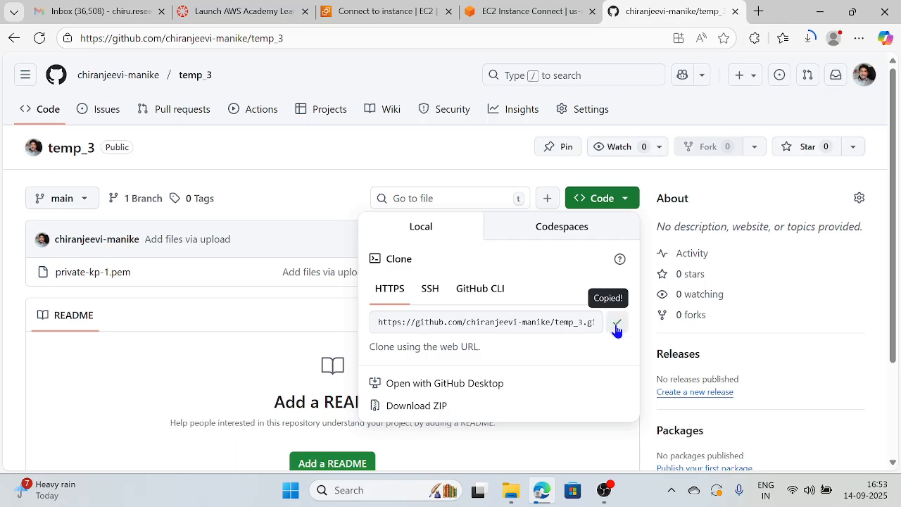
click(512, 12)
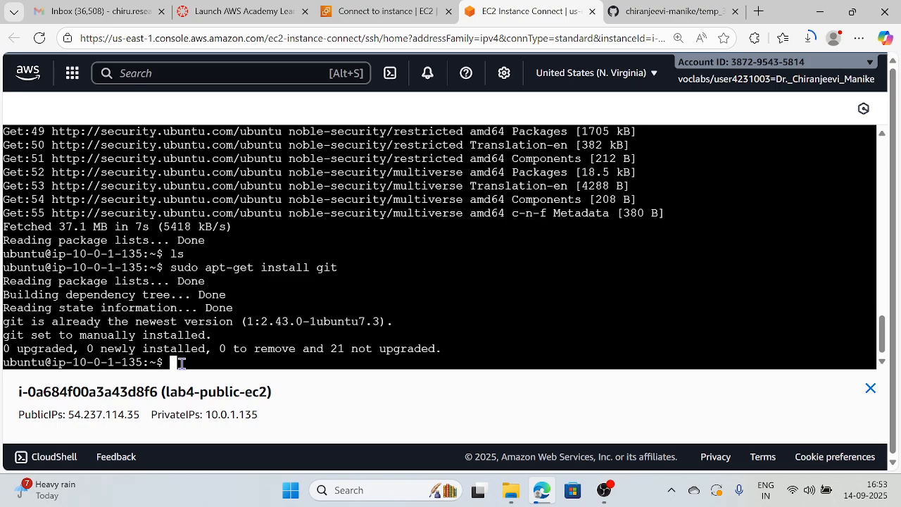
Review the example ssh command on the lab4-private-ec2 connection page by highlighting it
click(357, 12)
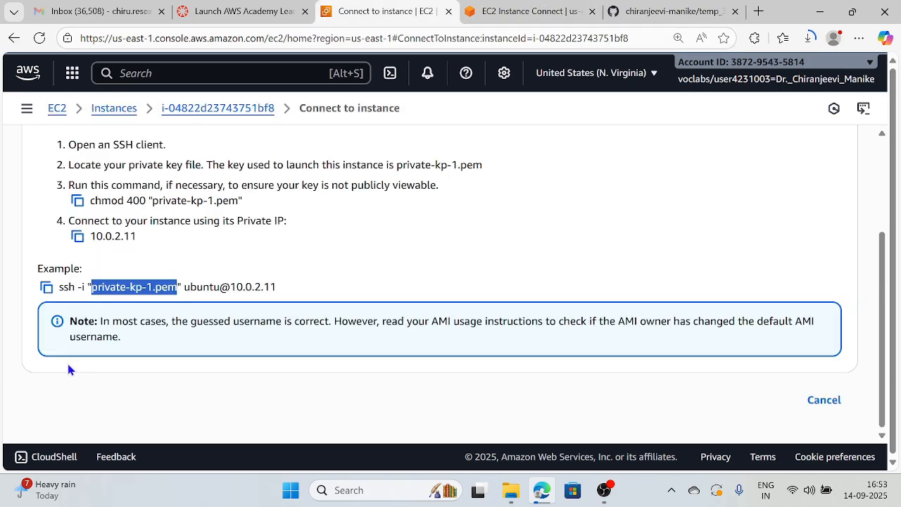
drag(60, 288, 279, 294)
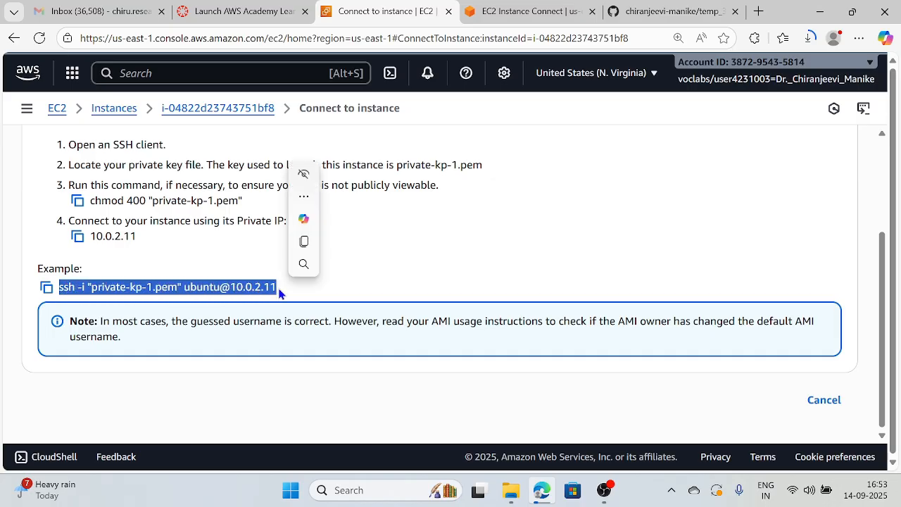
key(ctrl+c)
click(667, 11)
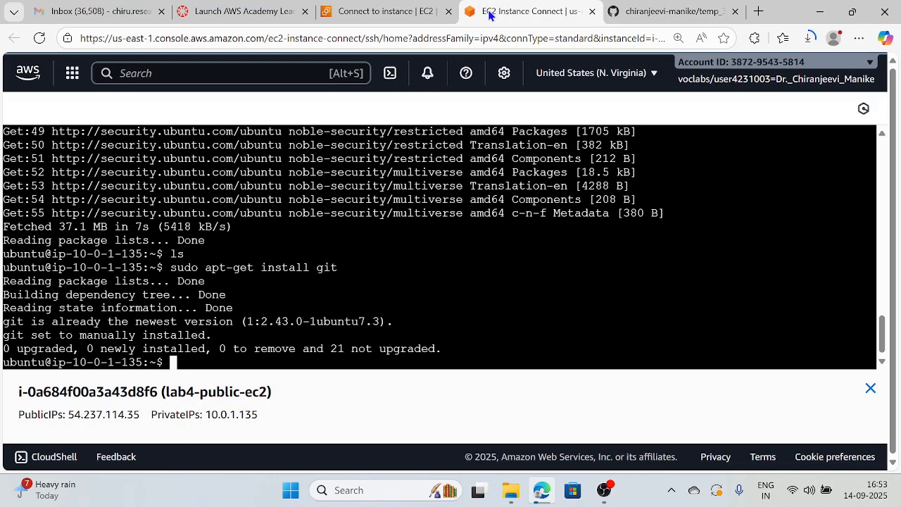
Clone the temp_3 repository in the lab4-public-ec2 terminal, using sudo git clone with its HTTPS URL
click(492, 13)
text(sudo )
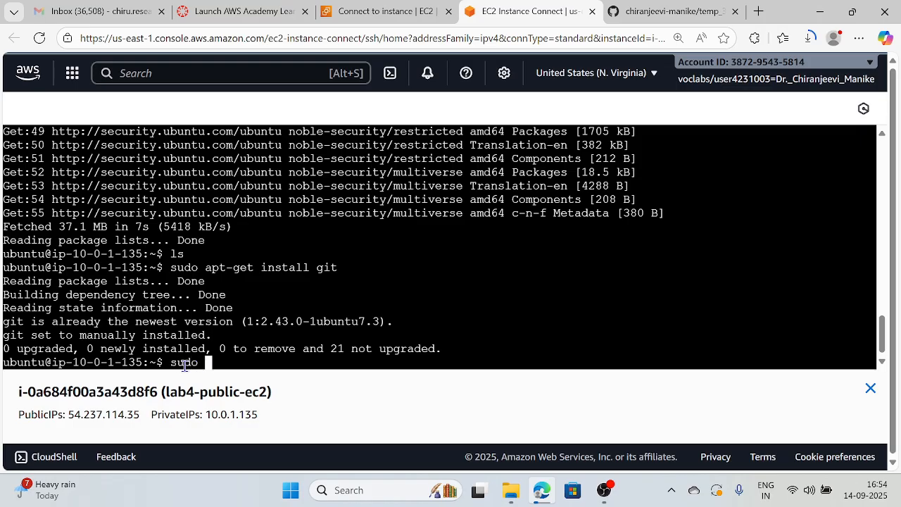
text(git clone)
right_click(280, 366)
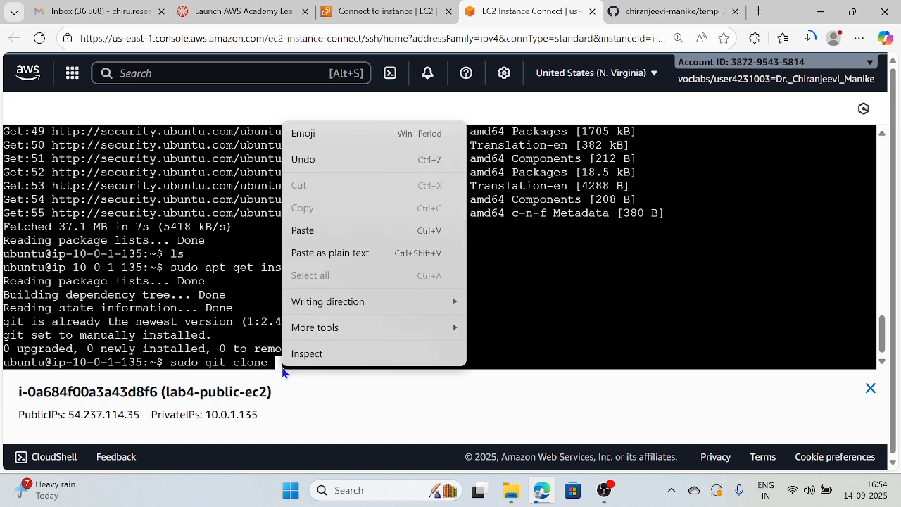
click(307, 225)
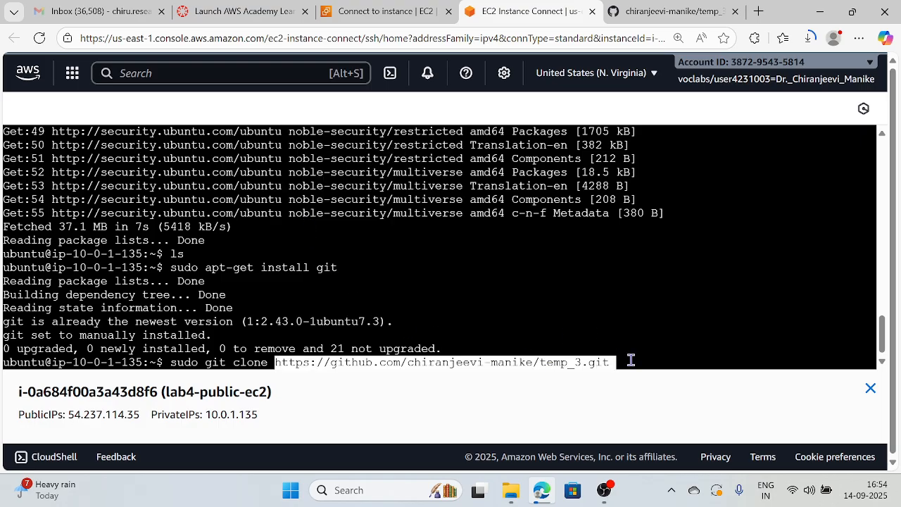
key(Return)
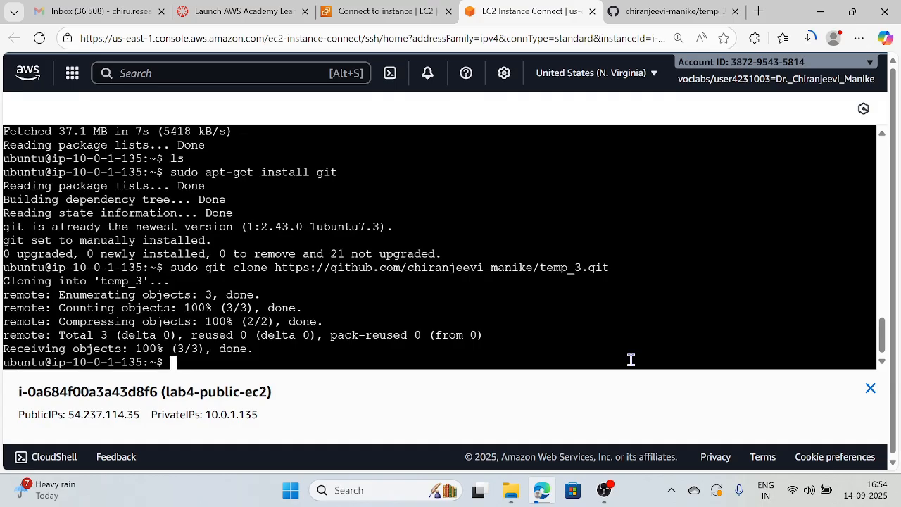
List the home directory's contents, change into the cloned temp_3 folder and list its files
text(ls)
key(Return)
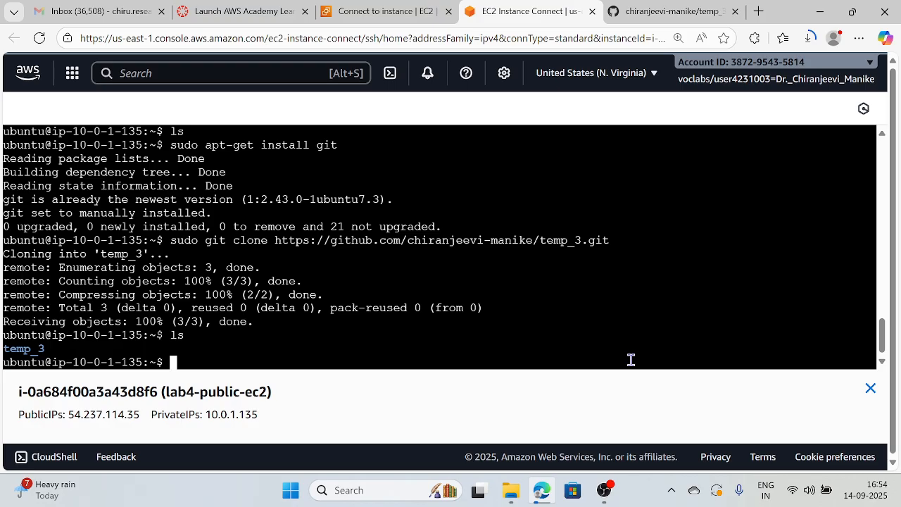
text(cd temp_3)
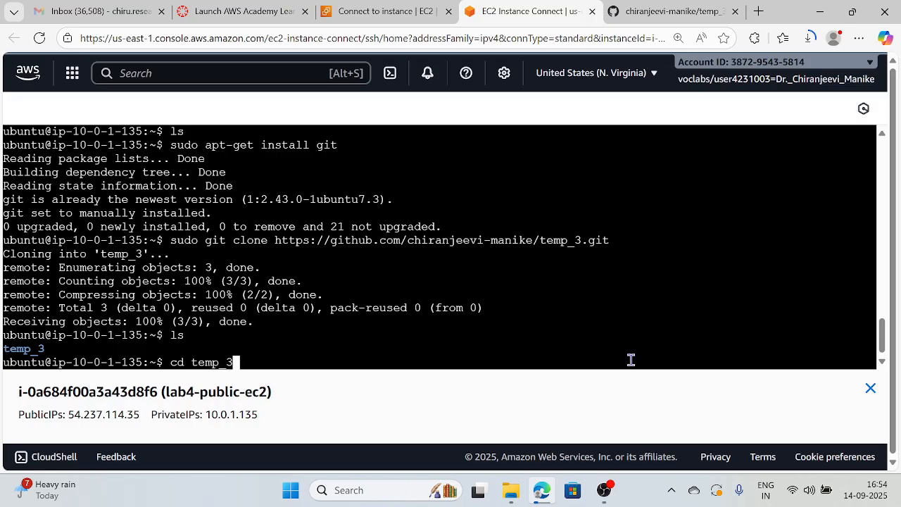
key(Return)
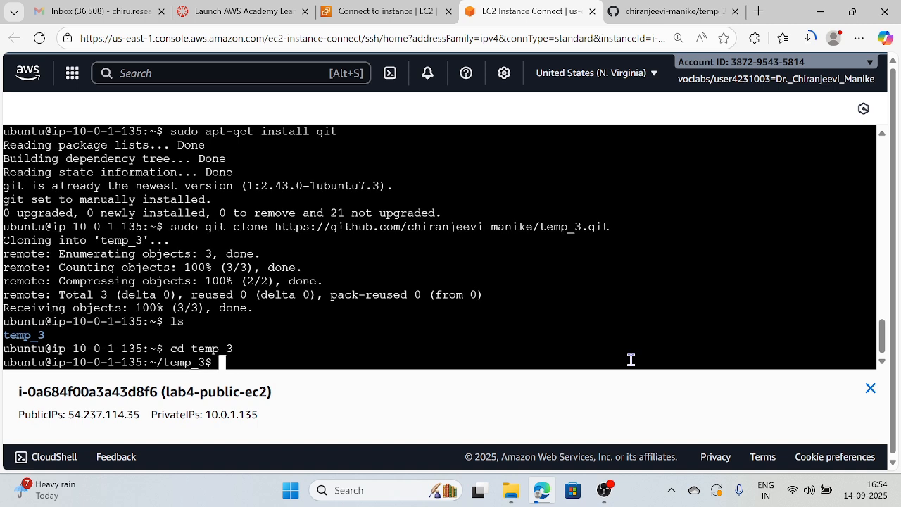
text(ls)
key(Return)
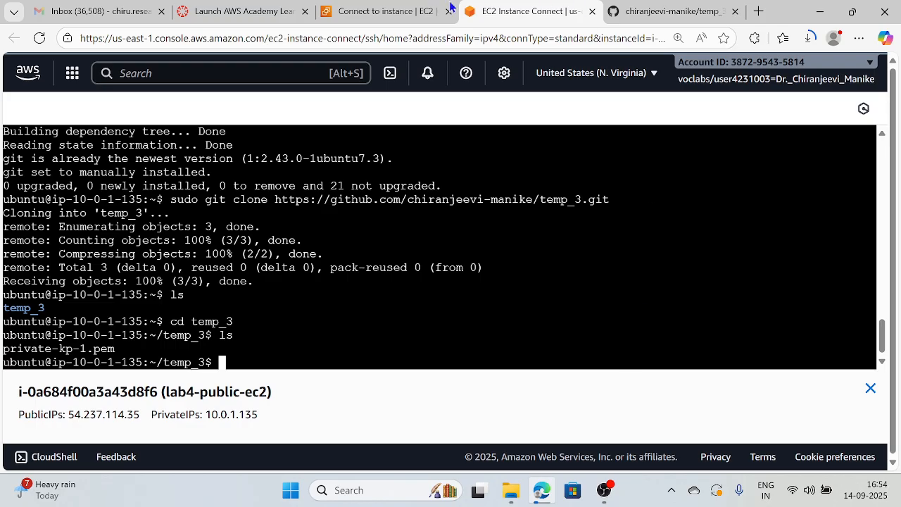
Copy the example ssh command for lab4-private-ec2, run it from the temp_3 folder and accept the host with yes
click(384, 11)
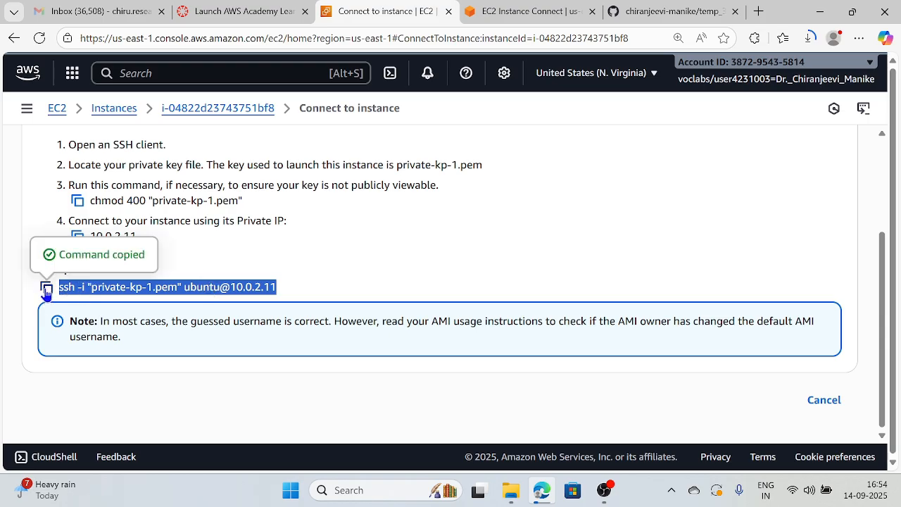
click(553, 12)
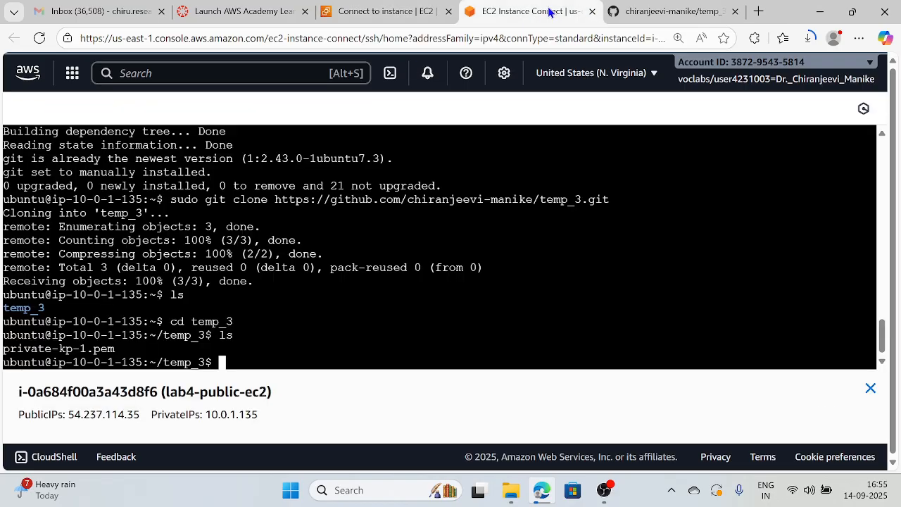
right_click(237, 363)
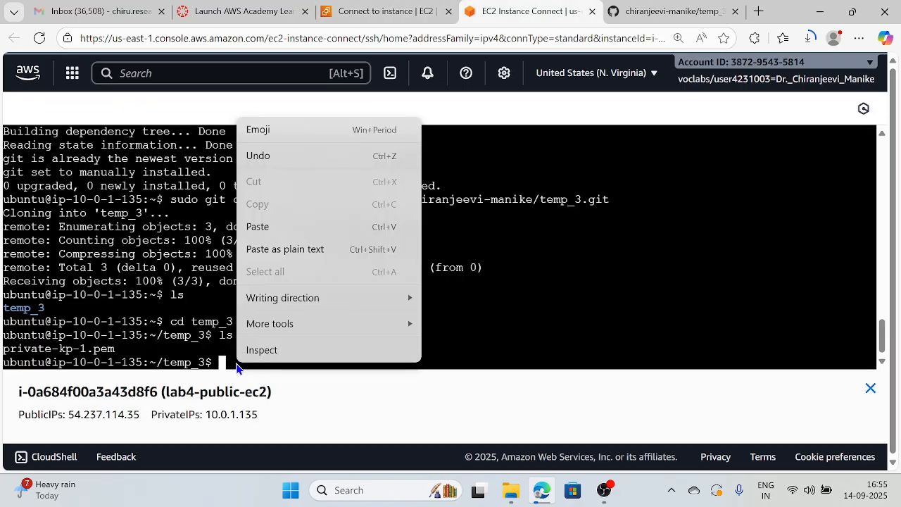
click(257, 226)
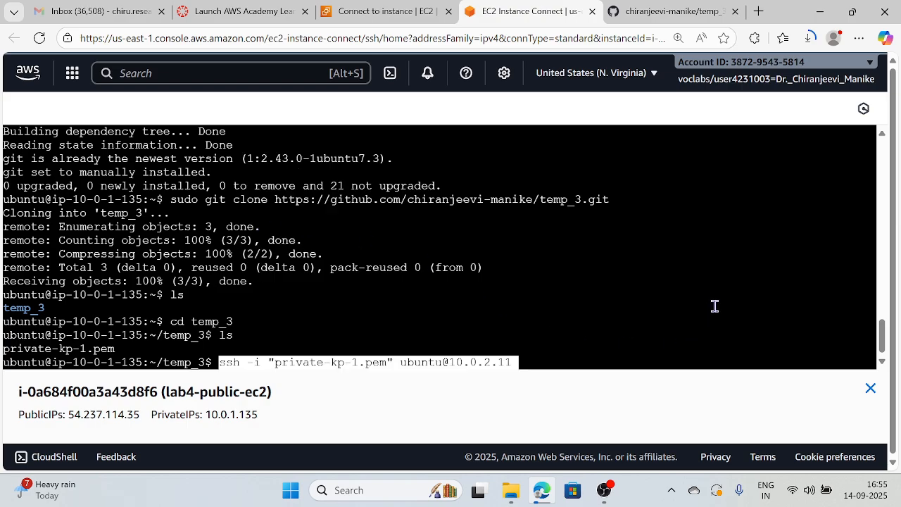
key(Return)
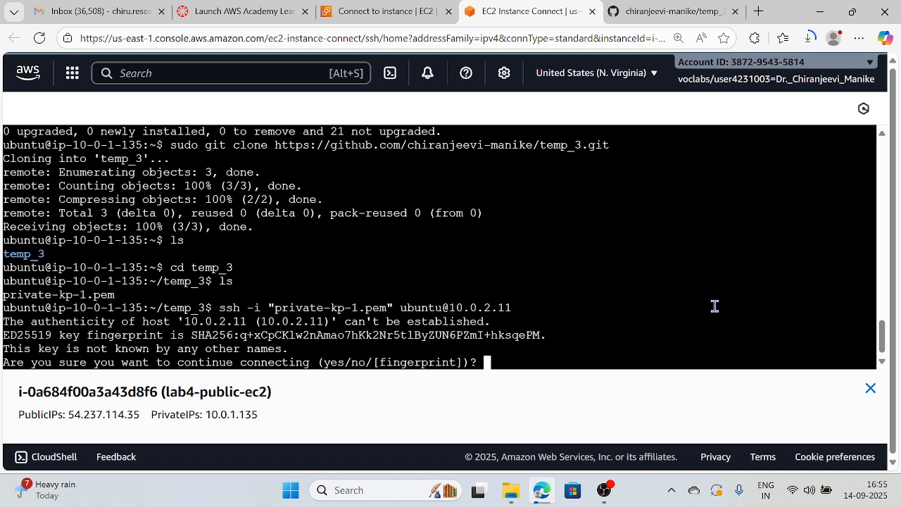
text(yes)
key(Return)
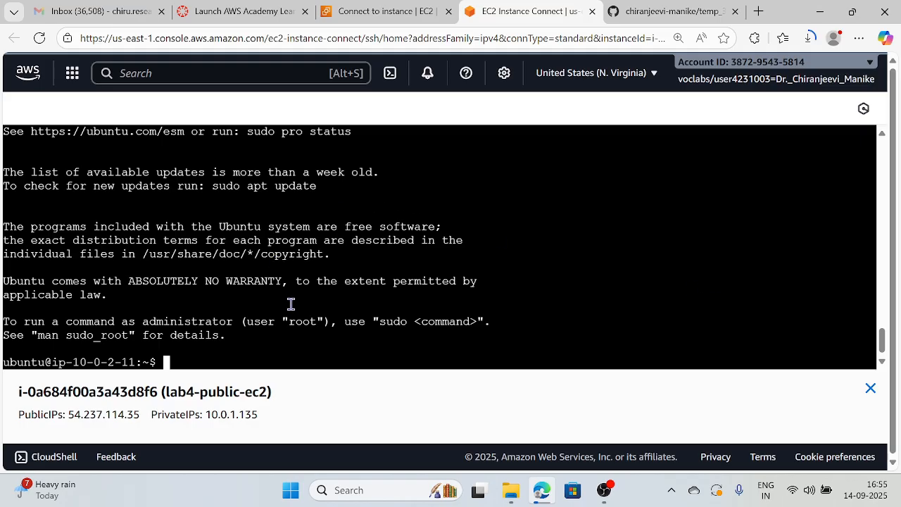
Review the terminal output of the SSH login against the lab4-private-ec2 connection details, back to the git clone command
scroll(291, 303, up, 7)
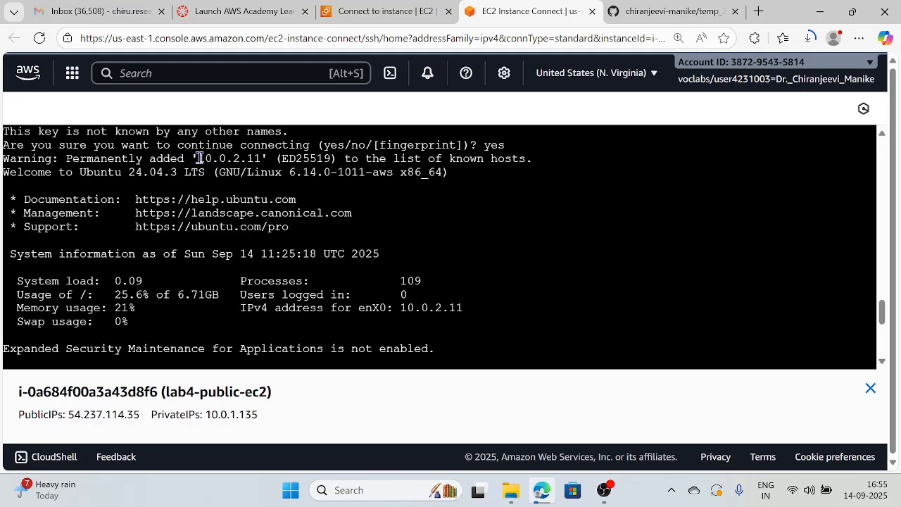
click(398, 10)
click(570, 13)
scroll(194, 334, down, 3)
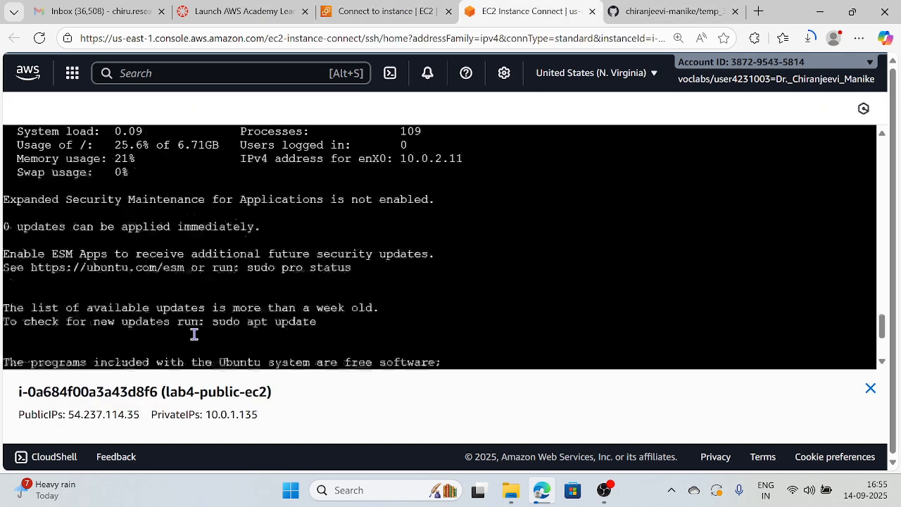
scroll(194, 334, down, 3)
scroll(194, 334, up, 10)
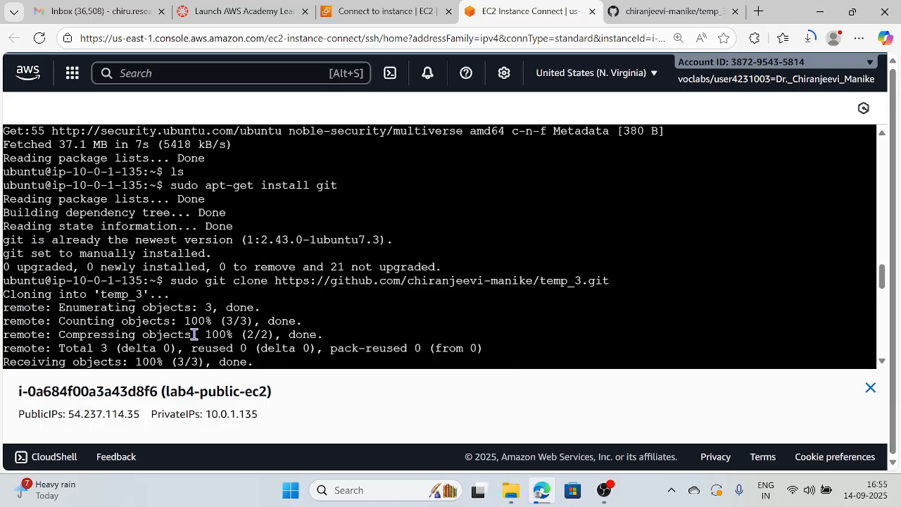
Check the lab4-private-ec2 connection details, return to its SSH session and run ping google.com
scroll(145, 206, down, 10)
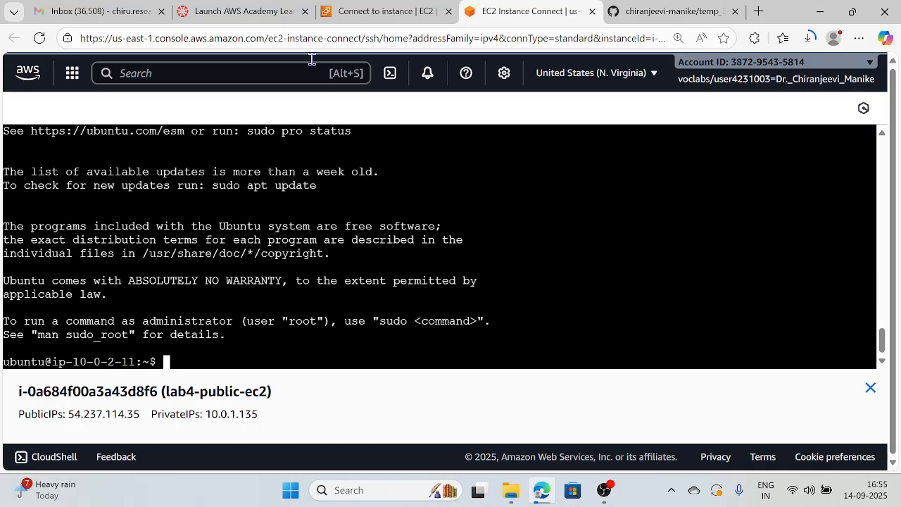
click(347, 10)
click(296, 255)
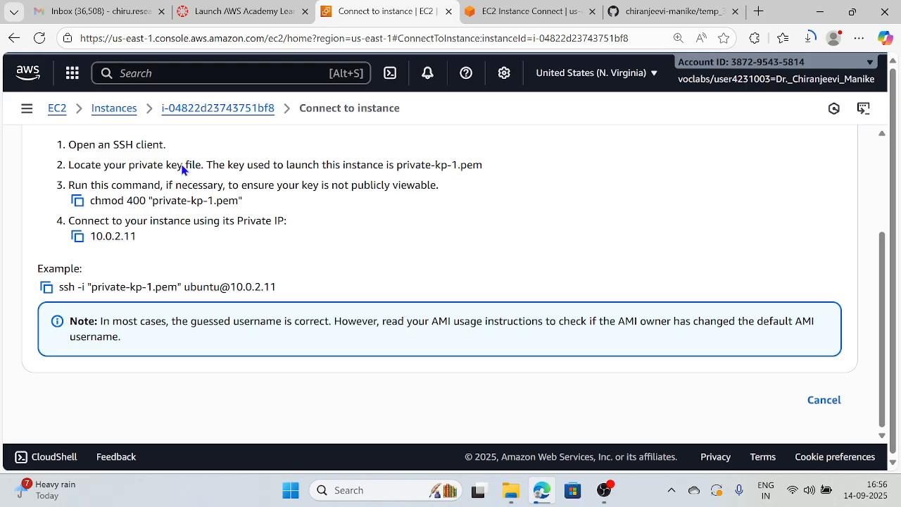
click(545, 11)
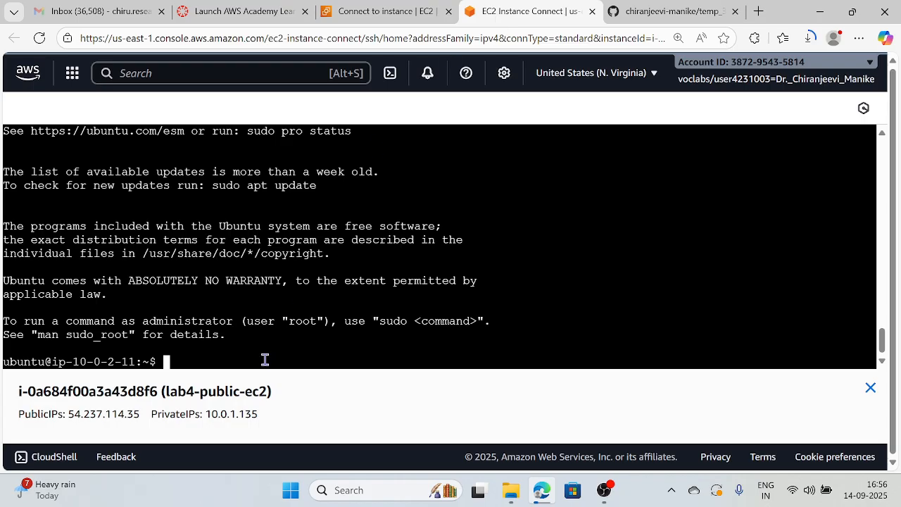
text(ping google.com)
key(Return)
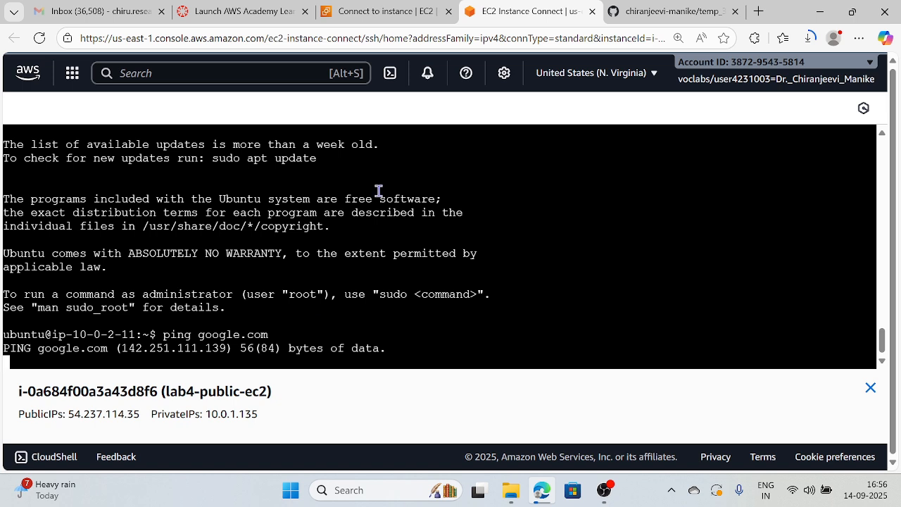
Search the AWS console for vpc, open the VPC service and go to its NAT gateways page
click(384, 11)
scroll(275, 113, up, 3)
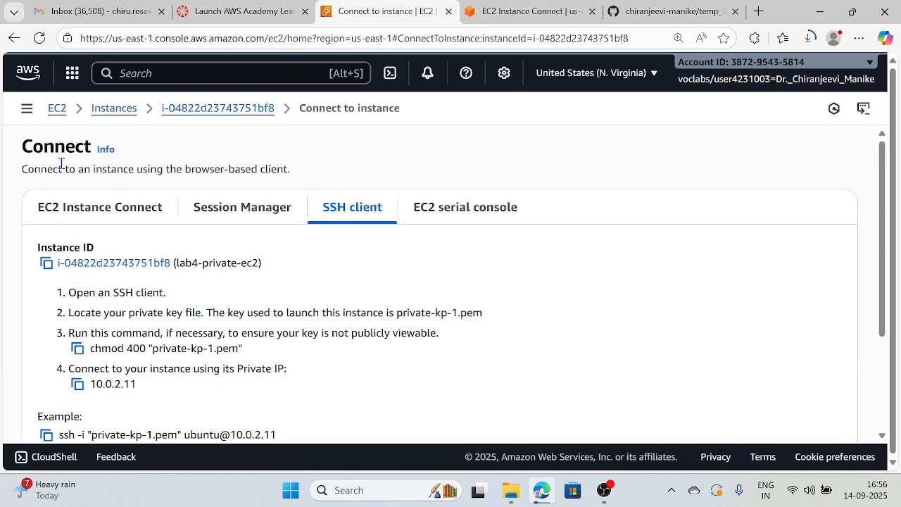
click(162, 79)
text(vpc)
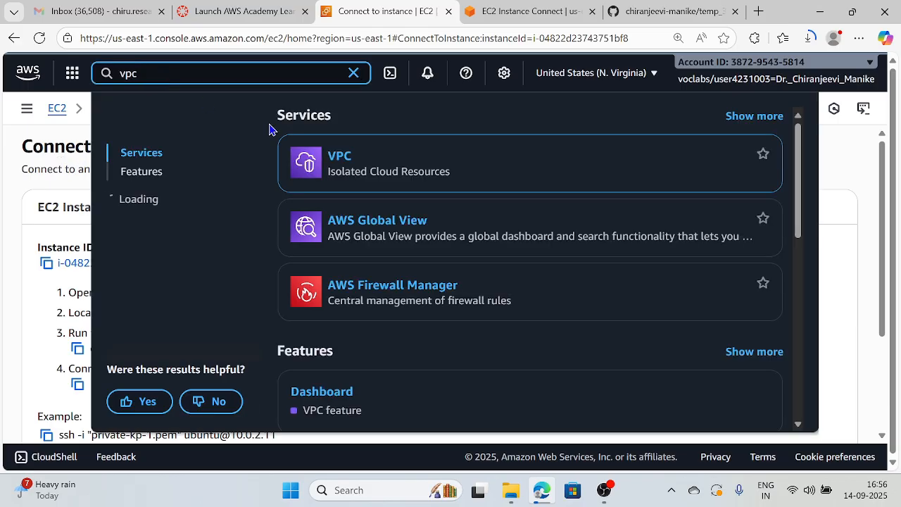
click(348, 163)
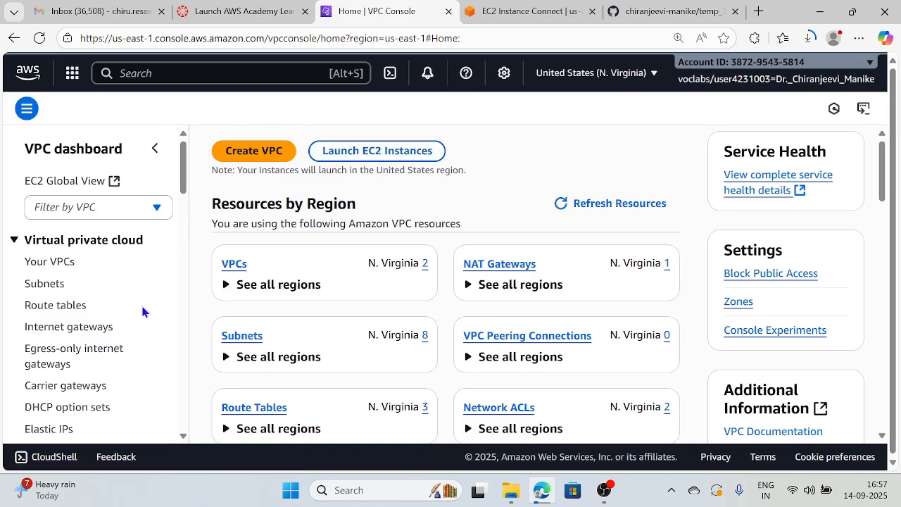
scroll(138, 300, down, 1)
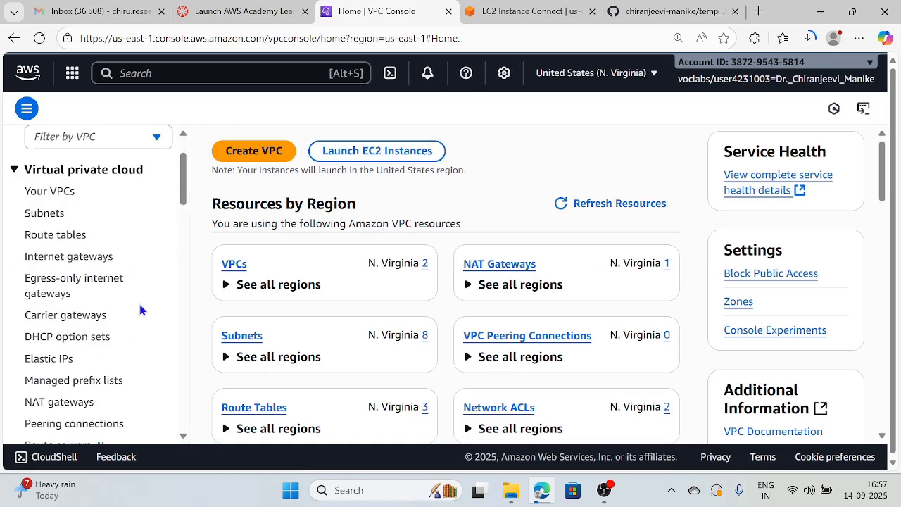
scroll(138, 300, down, 1)
scroll(138, 300, up, 2)
scroll(131, 264, down, 1)
scroll(130, 265, up, 1)
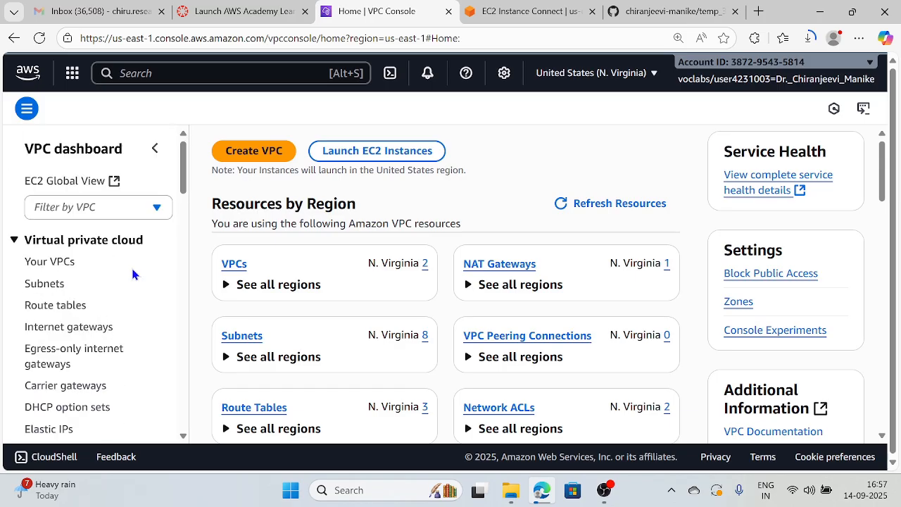
scroll(131, 265, down, 1)
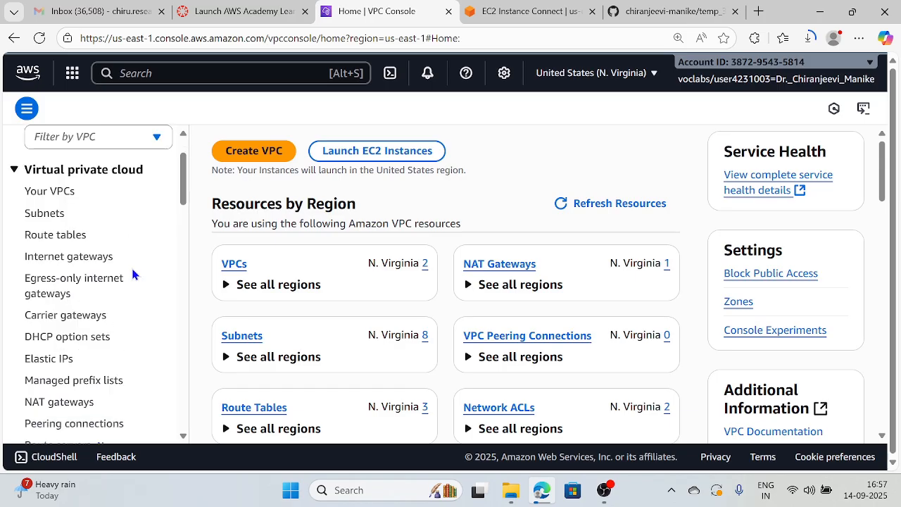
click(72, 407)
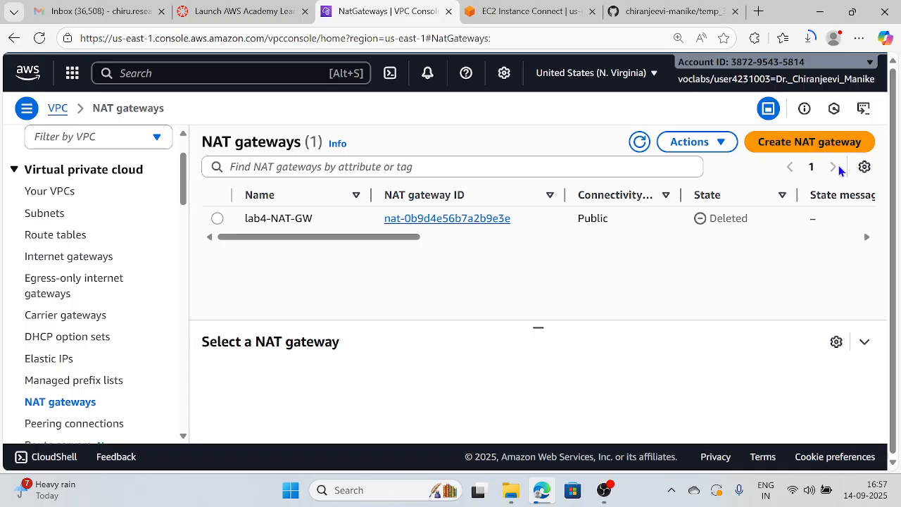
Start a new NAT gateway named lab4-NAT-GW and place it in the lab4-public-subnet subnet
click(824, 146)
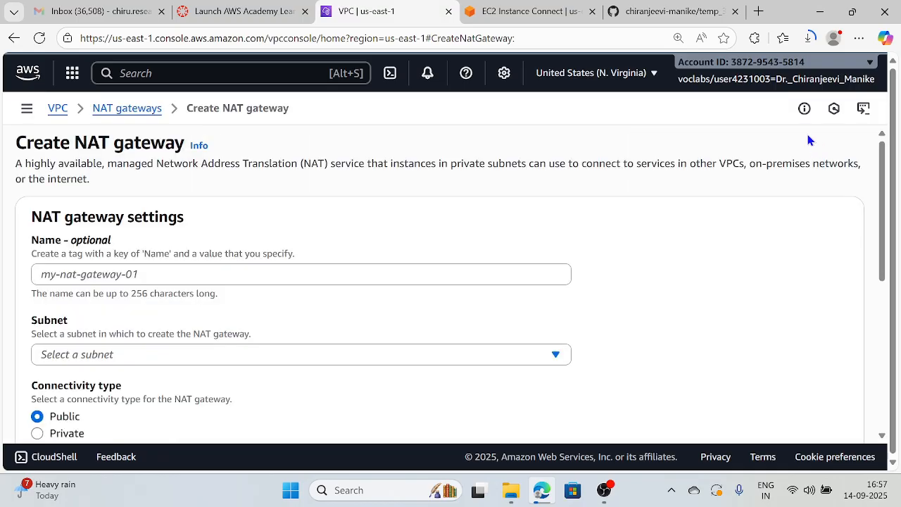
click(216, 274)
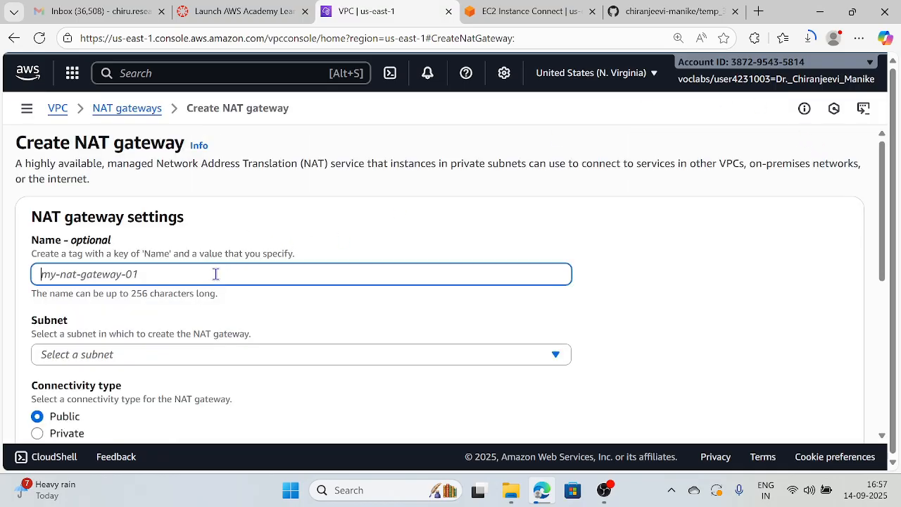
text(lab4-)
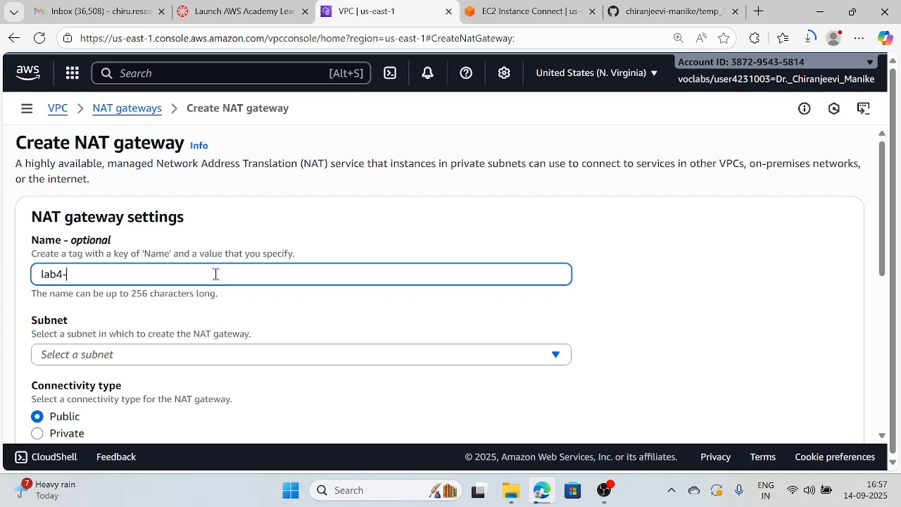
text(NAT-GW)
click(481, 356)
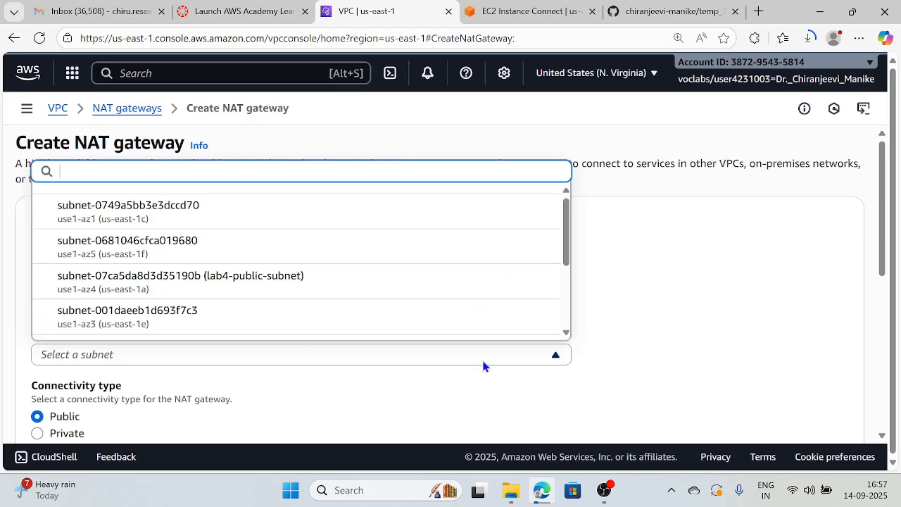
click(369, 286)
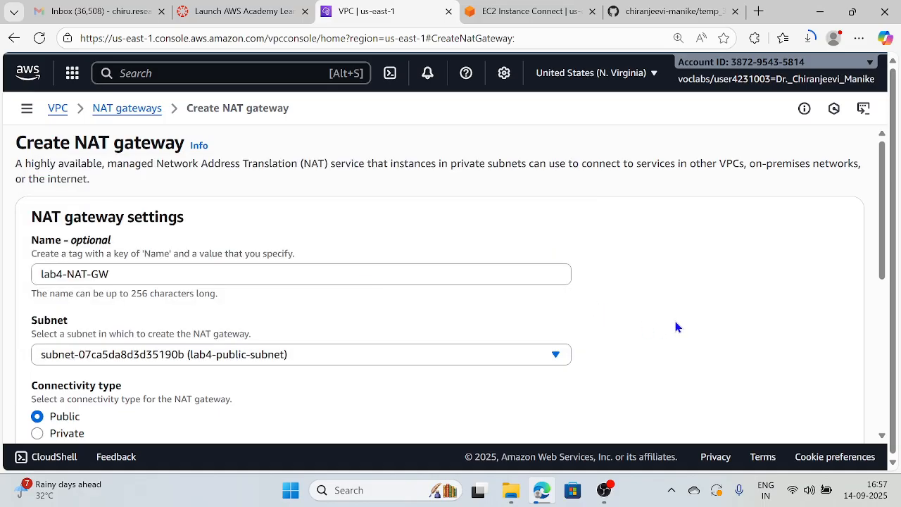
Allocate an Elastic IP for the public lab4-NAT-GW gateway and create the gateway
scroll(675, 324, down, 3)
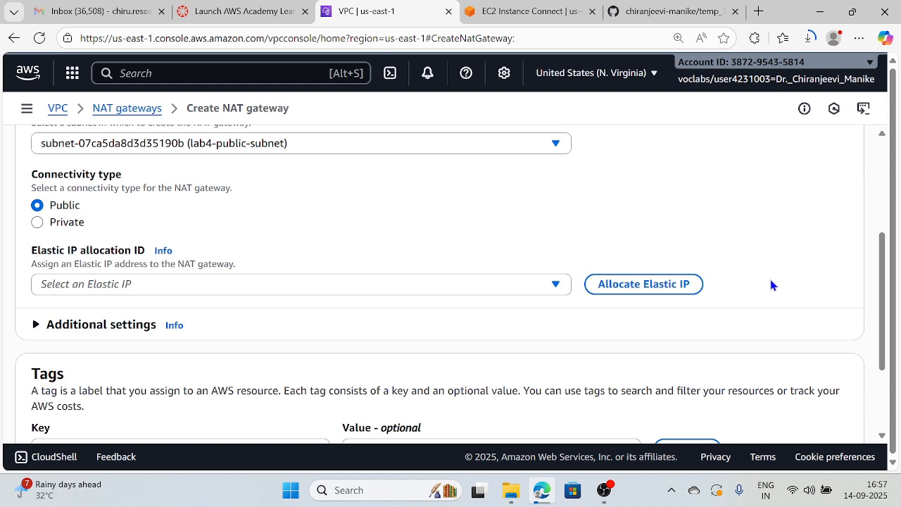
click(614, 291)
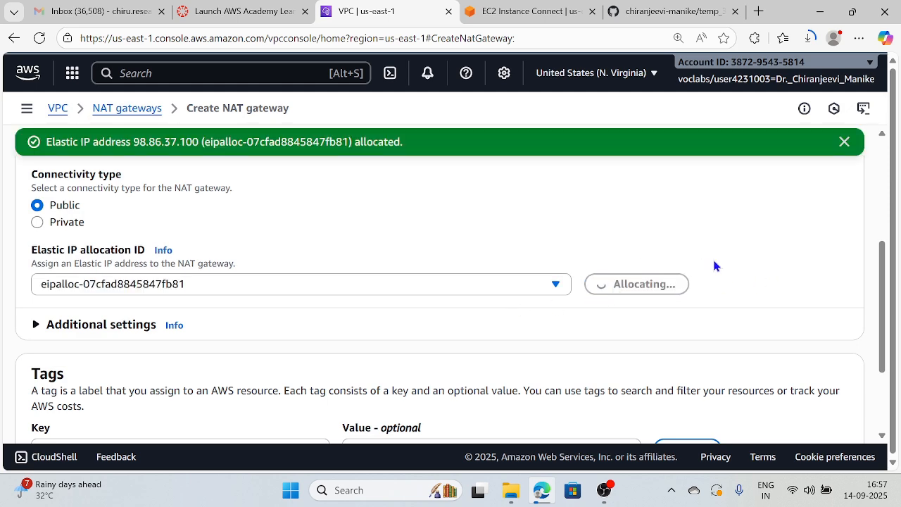
scroll(779, 241, down, 2)
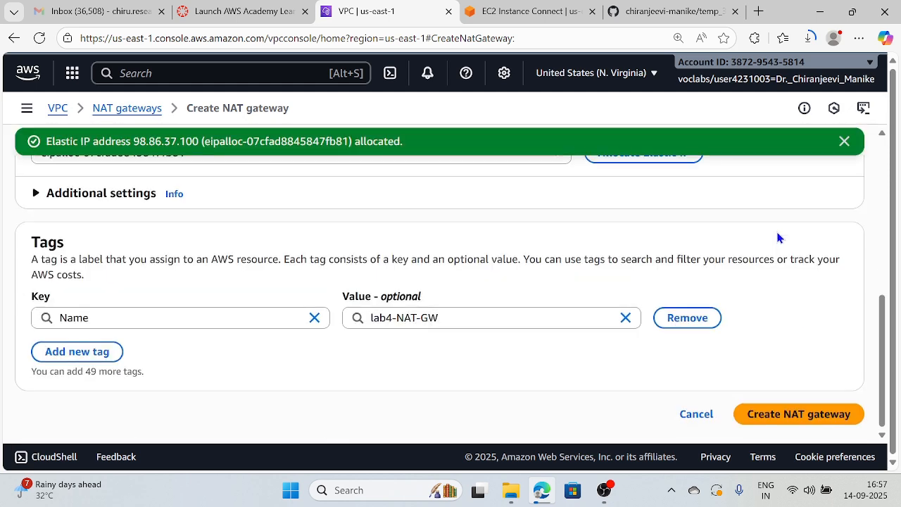
click(805, 418)
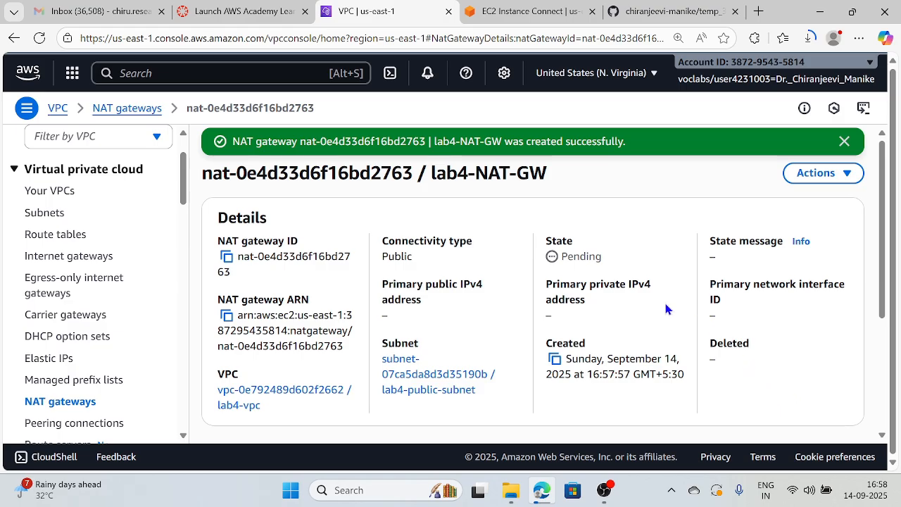
Create a route table named lab4-private-rt in the lab4-vpc VPC
click(73, 238)
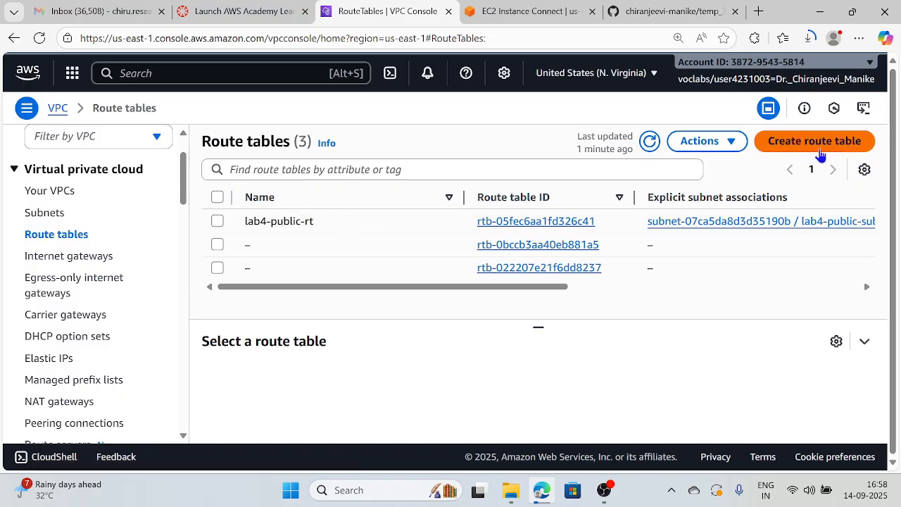
click(809, 146)
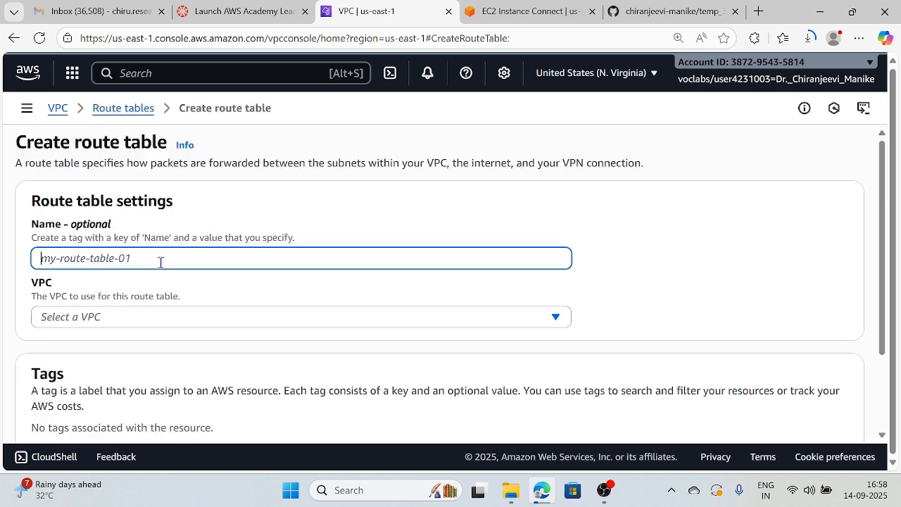
text(lab)
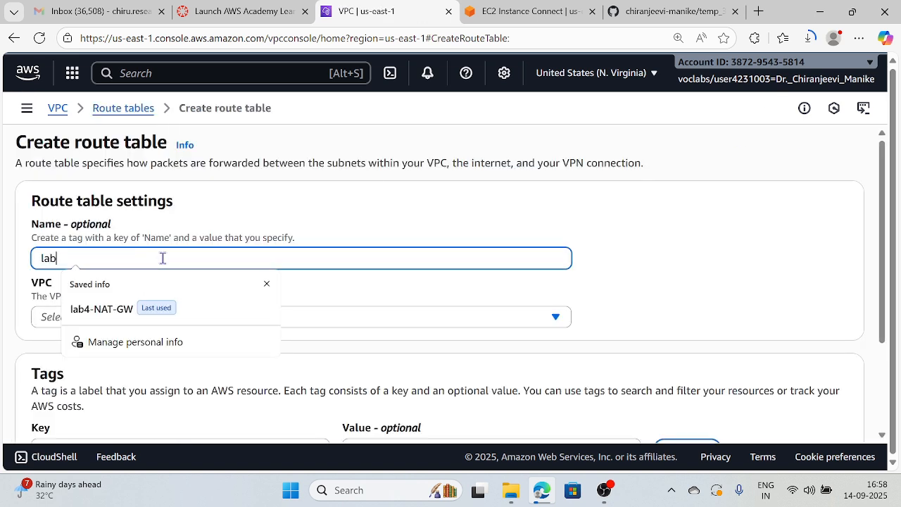
text(4-private-rt)
click(668, 249)
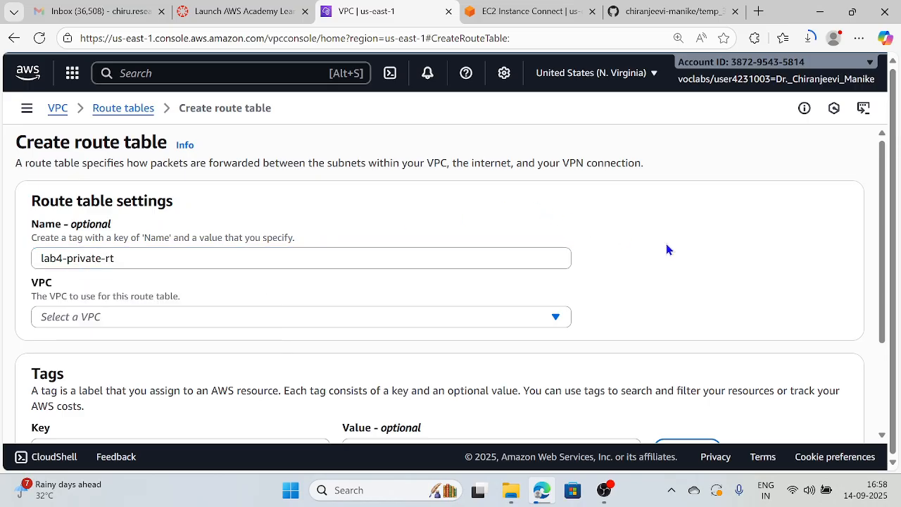
click(479, 316)
click(253, 276)
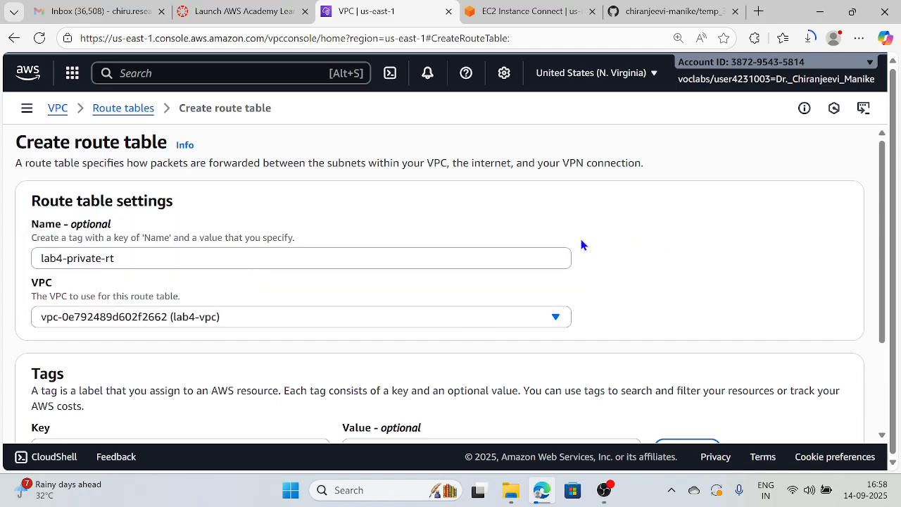
scroll(675, 274, down, 2)
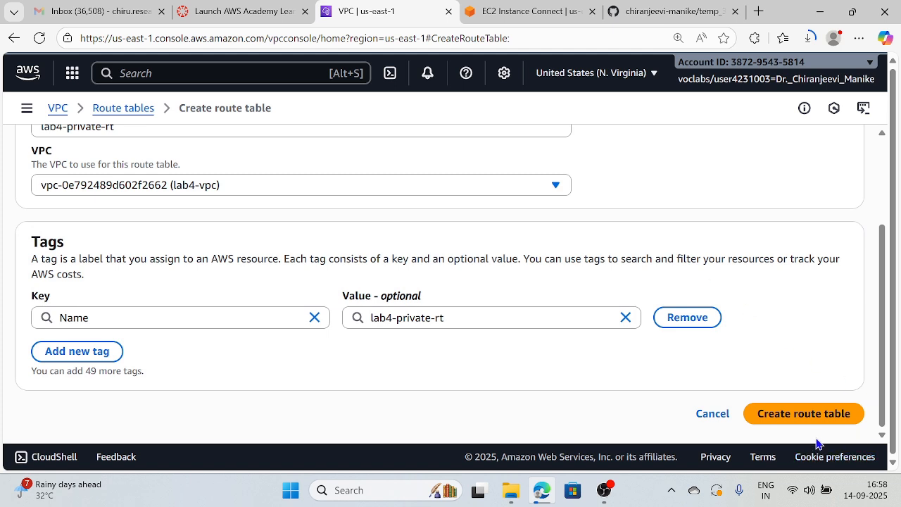
click(804, 414)
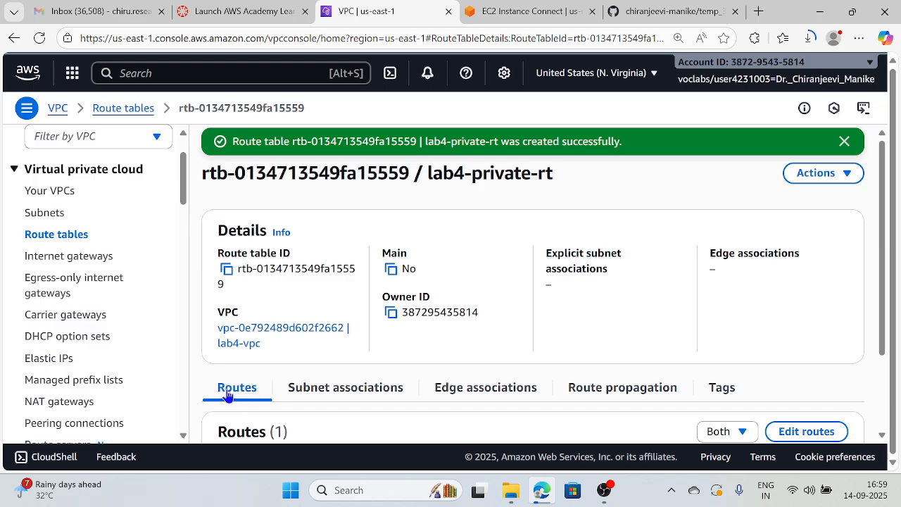
Add a new route with destination 0.0.0.0/0 to the lab4-private-rt route table
click(807, 432)
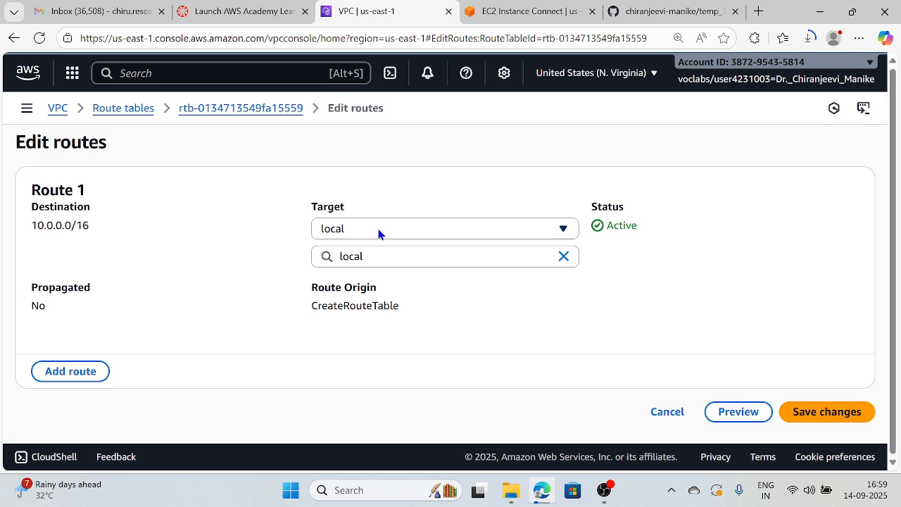
click(79, 371)
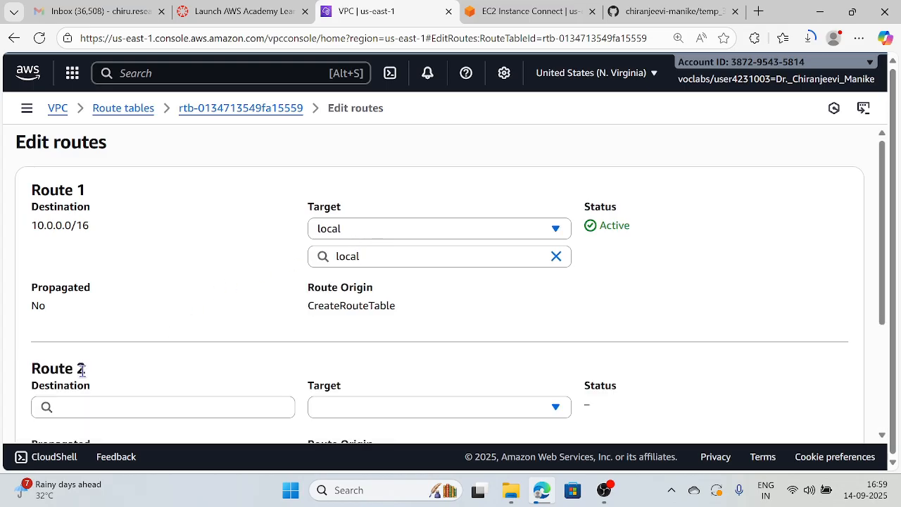
scroll(195, 346, down, 2)
click(192, 273)
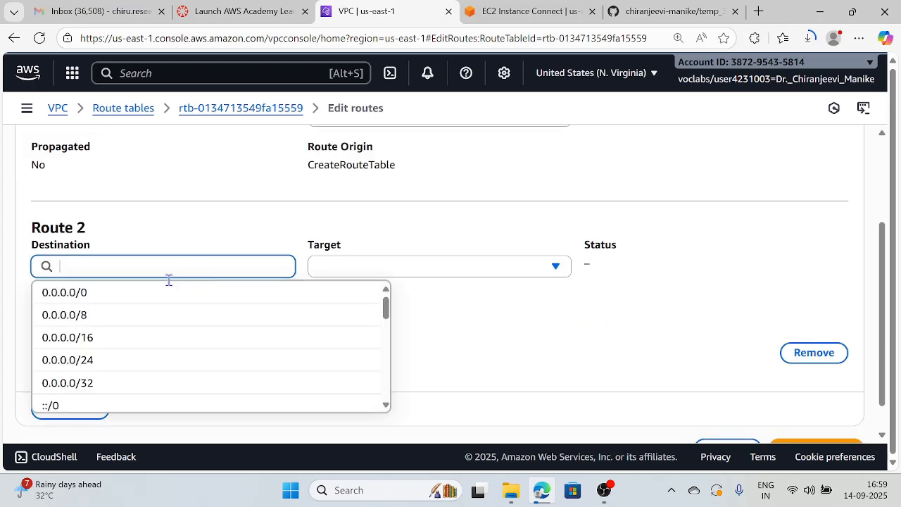
click(131, 306)
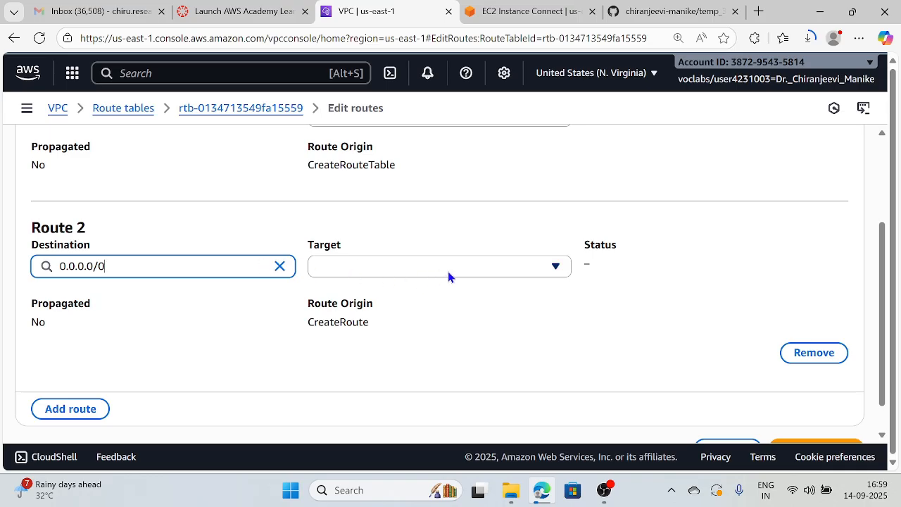
Target the 0.0.0.0/0 route at the NAT gateway lab4-NAT-GW and save the route changes
click(478, 271)
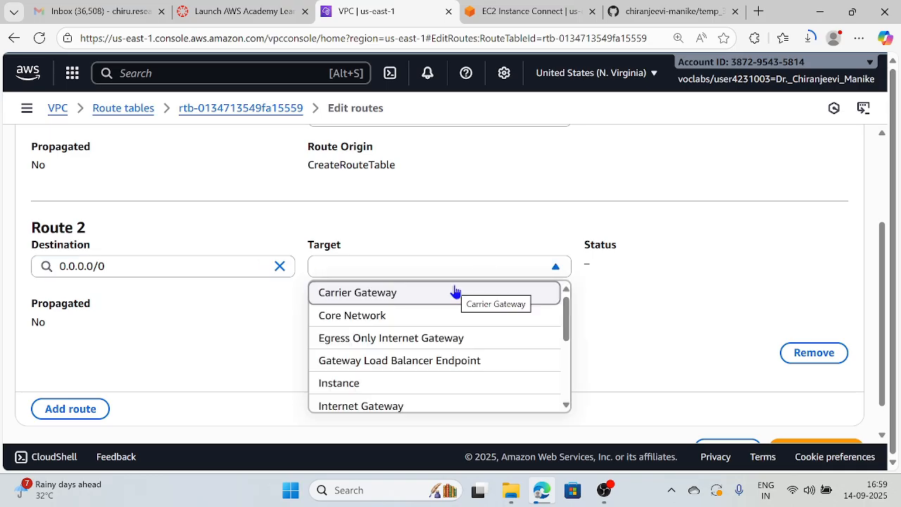
scroll(431, 359, down, 1)
click(373, 381)
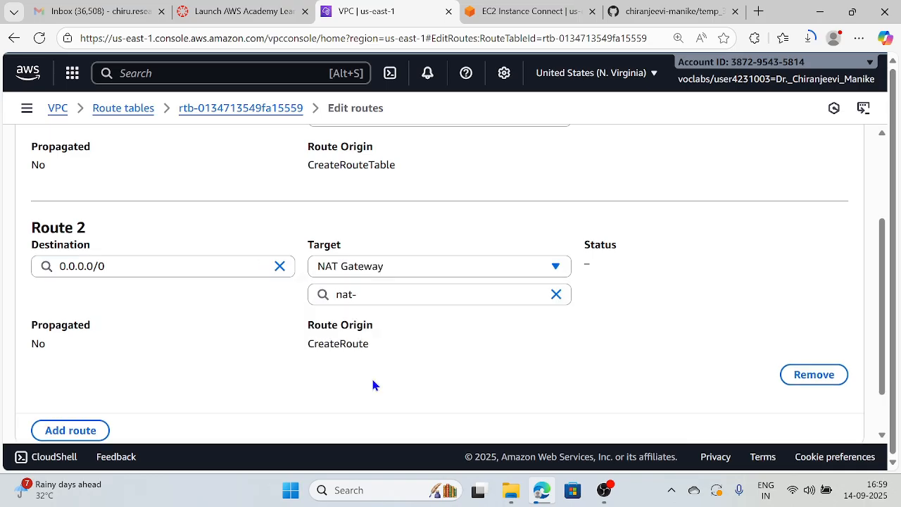
click(436, 294)
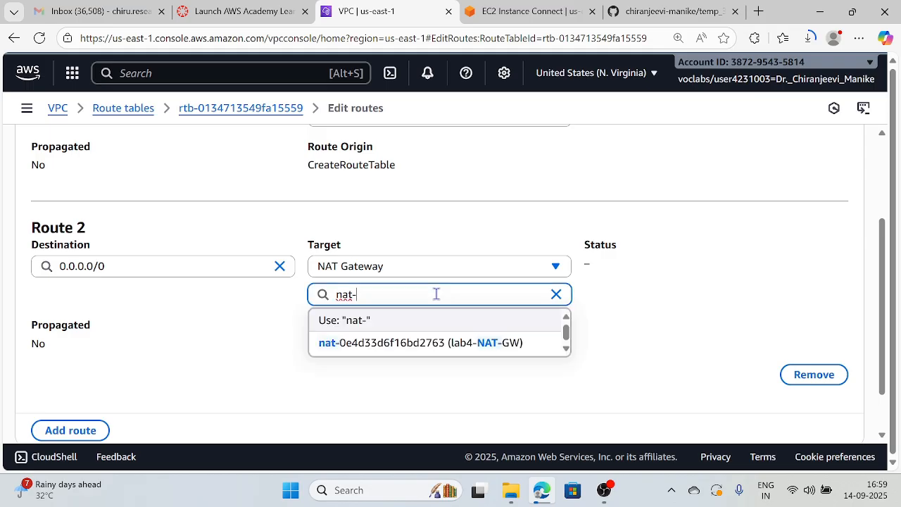
click(484, 345)
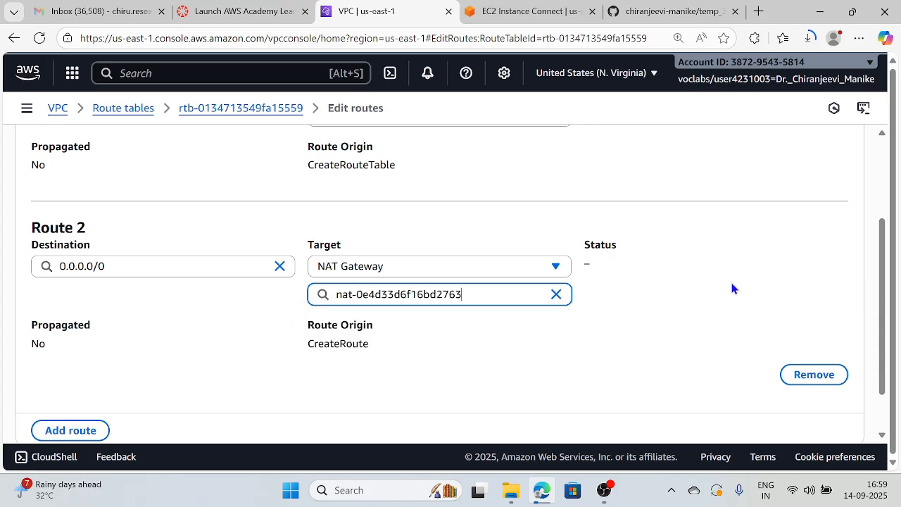
scroll(725, 285, down, 2)
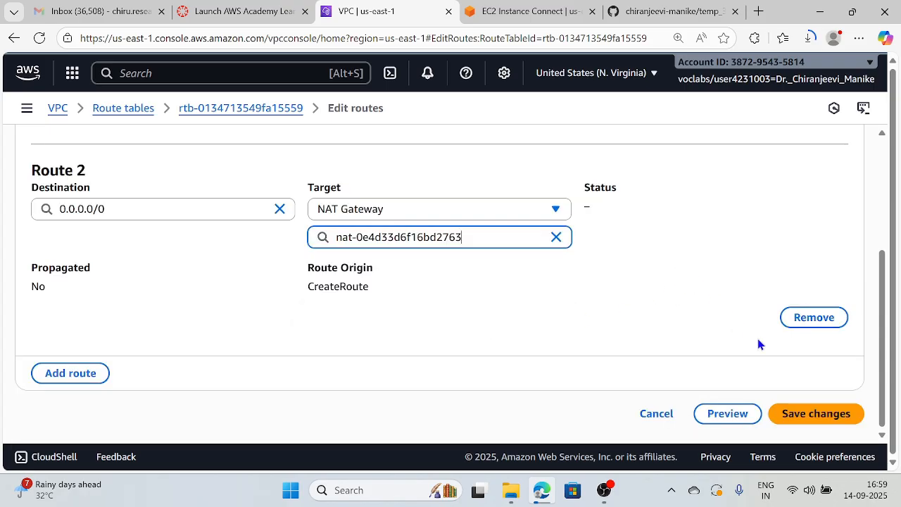
click(810, 418)
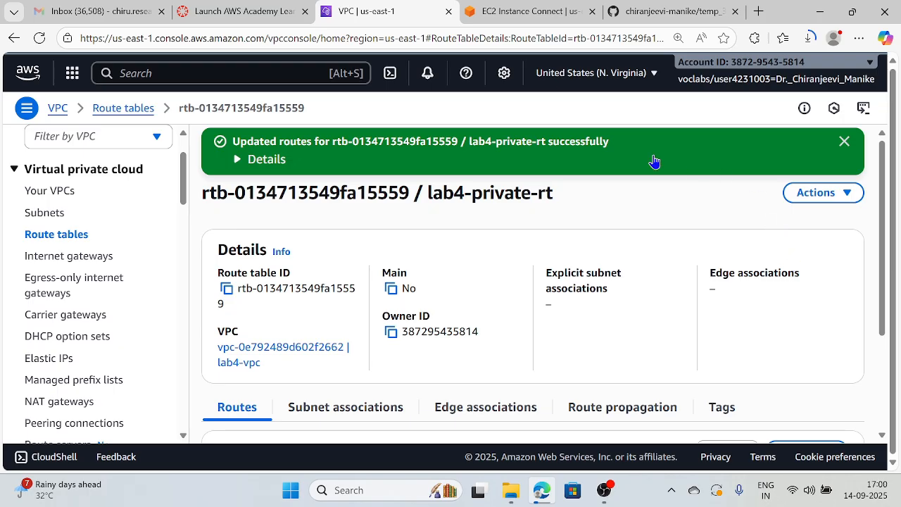
Associate lab4-private-subnet with the lab4-private-rt route table and save the association
click(345, 408)
scroll(765, 297, down, 2)
scroll(766, 302, down, 1)
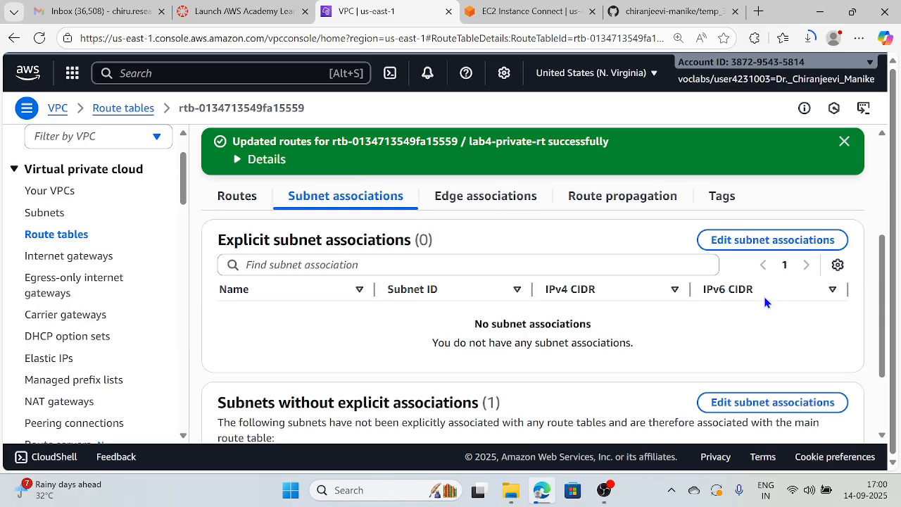
click(760, 242)
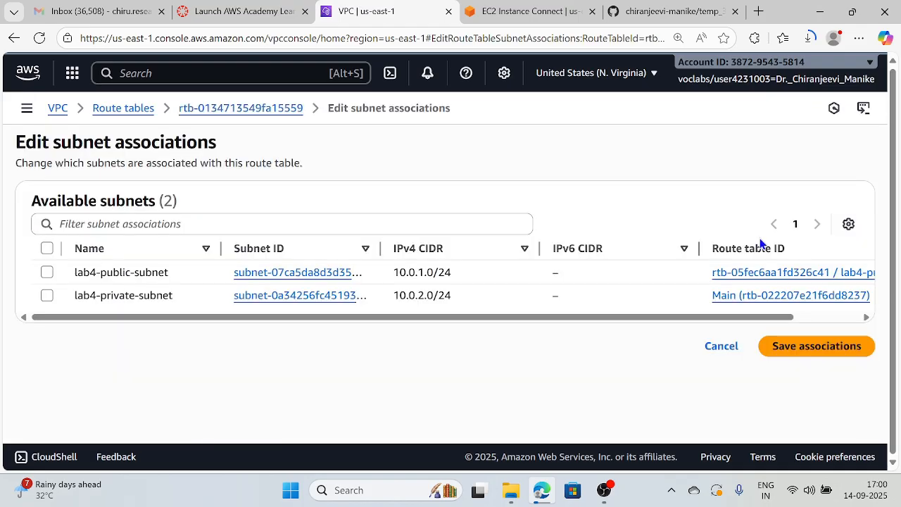
click(46, 295)
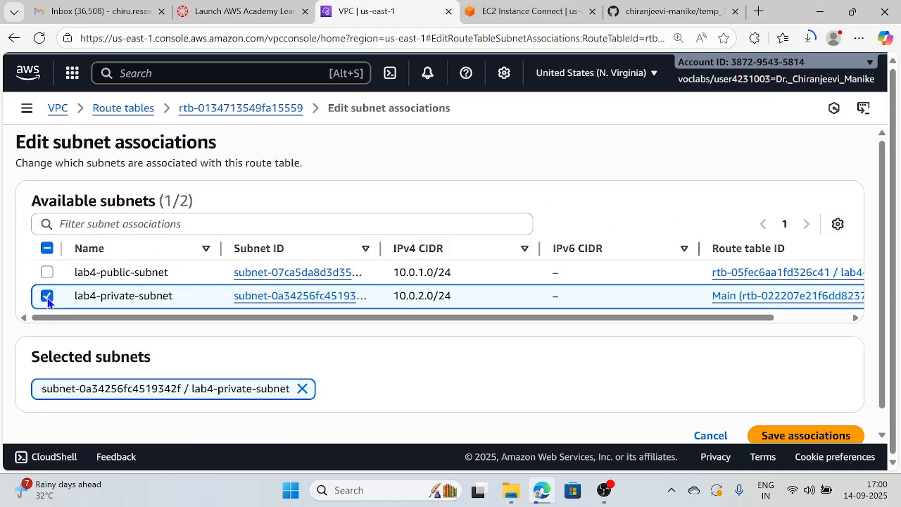
scroll(770, 371, down, 1)
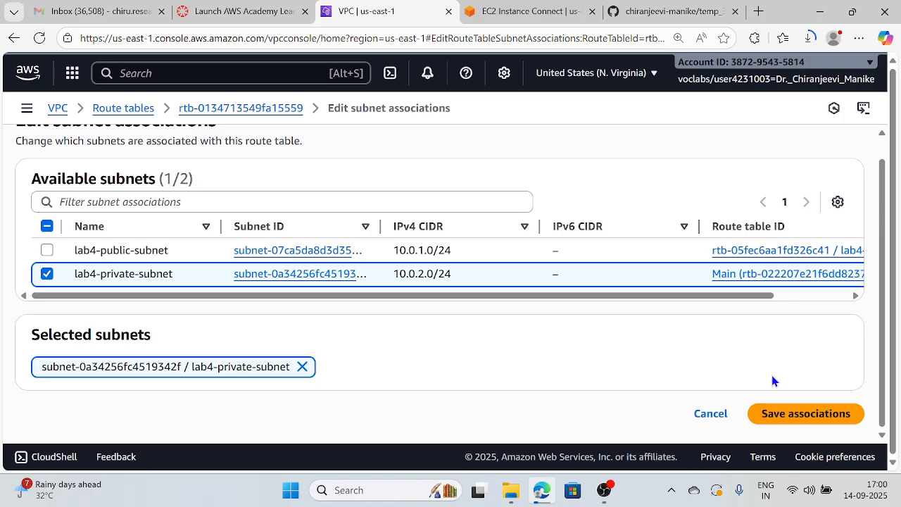
click(793, 414)
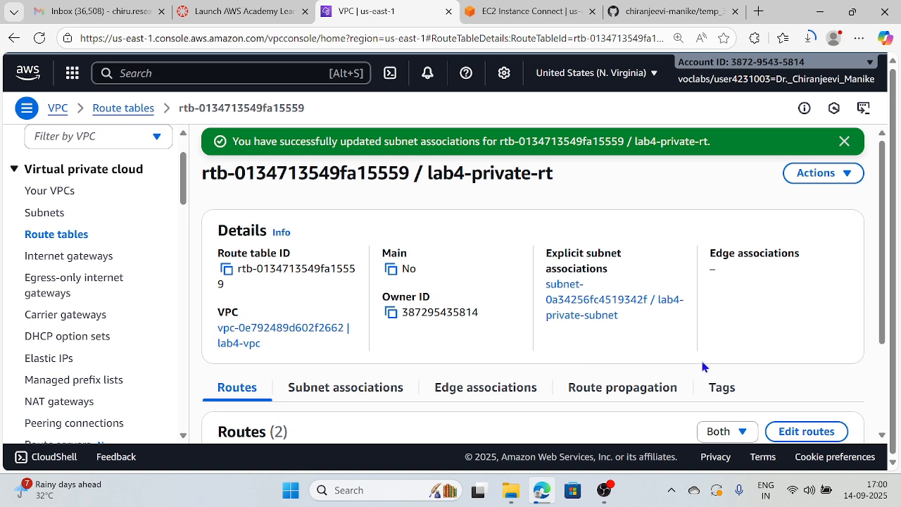
Return to the route tables list and show the routes of lab4-public-rt
mouse_move(603, 496)
click(36, 218)
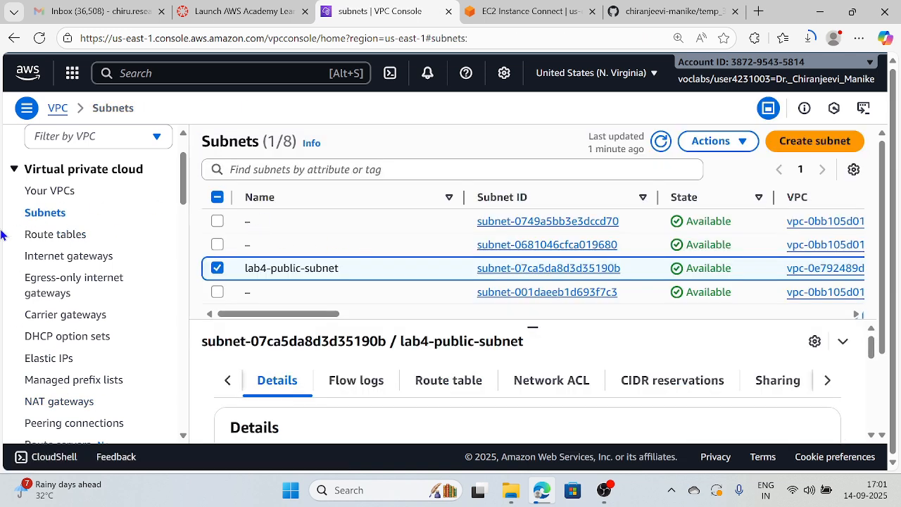
click(42, 238)
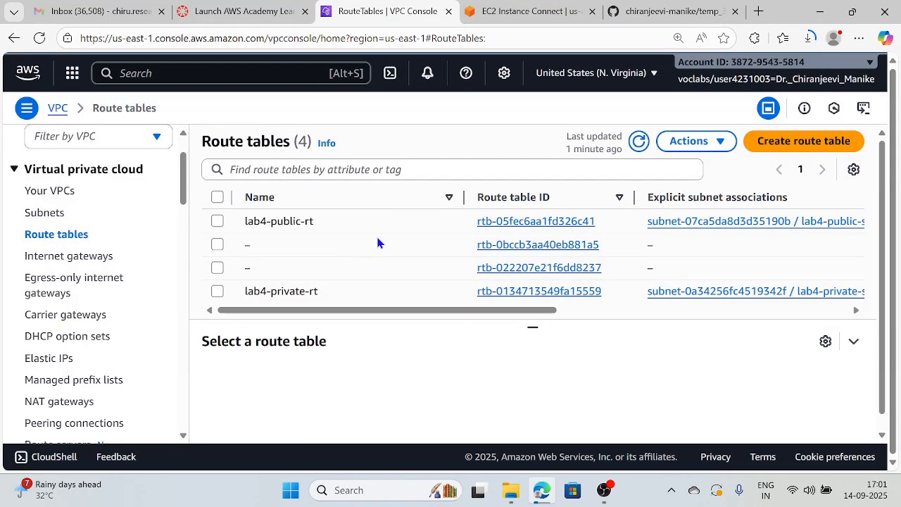
click(217, 221)
scroll(408, 255, down, 1)
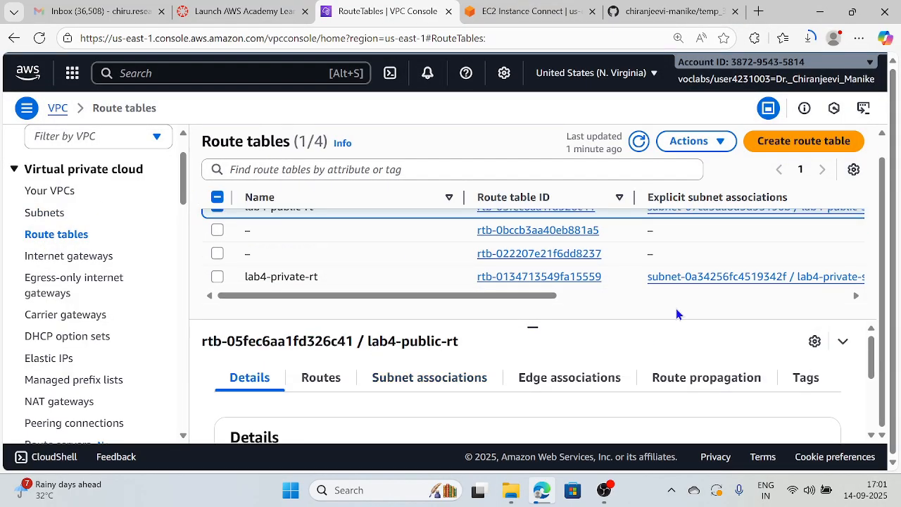
scroll(578, 365, down, 1)
scroll(579, 364, up, 1)
click(323, 380)
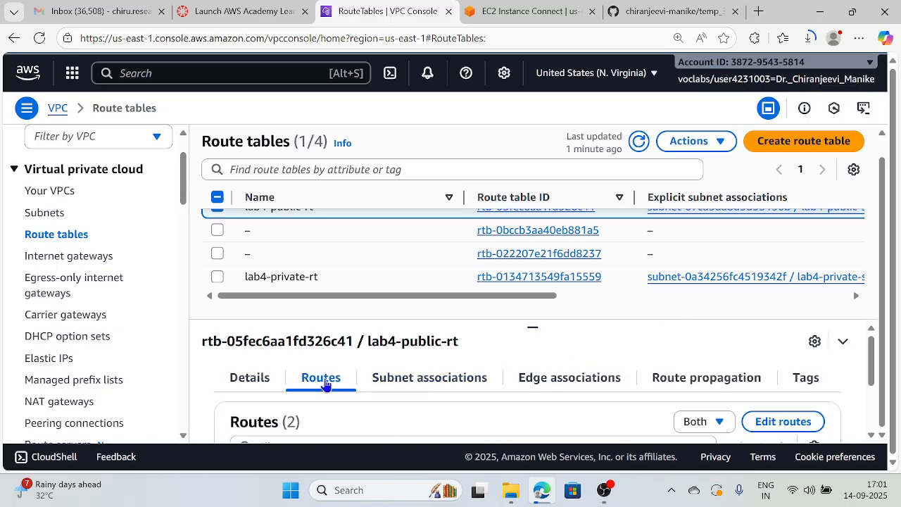
Open lab4-public-rt's routes for editing, check the internet gateway target of 0.0.0.0/0, and leave without changes
click(781, 421)
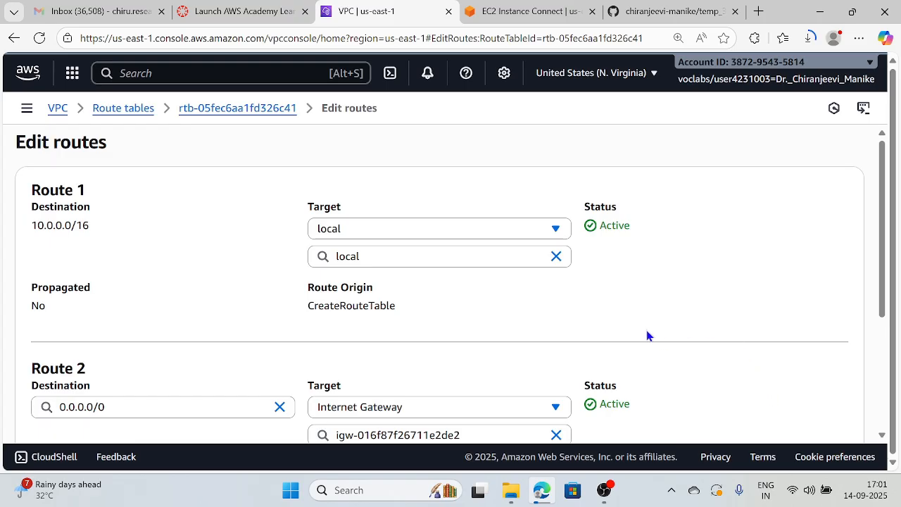
scroll(647, 334, down, 1)
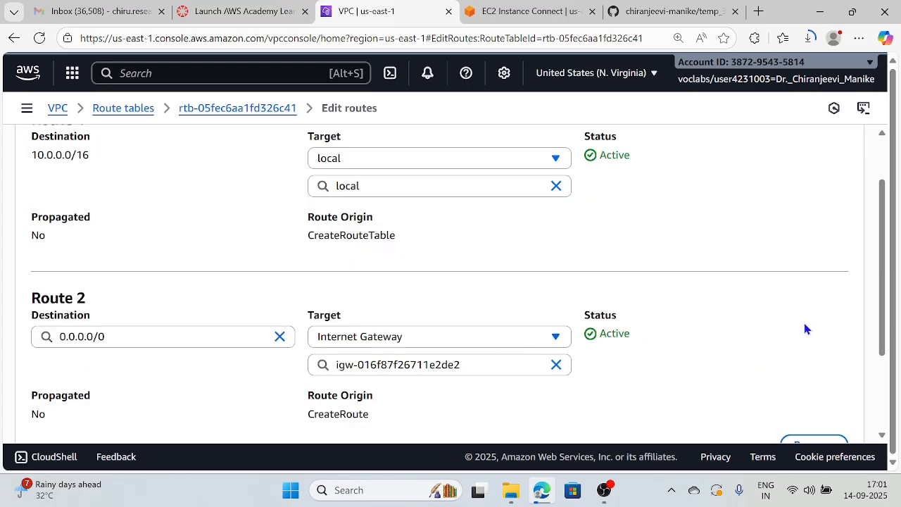
scroll(803, 324, up, 1)
scroll(731, 378, down, 3)
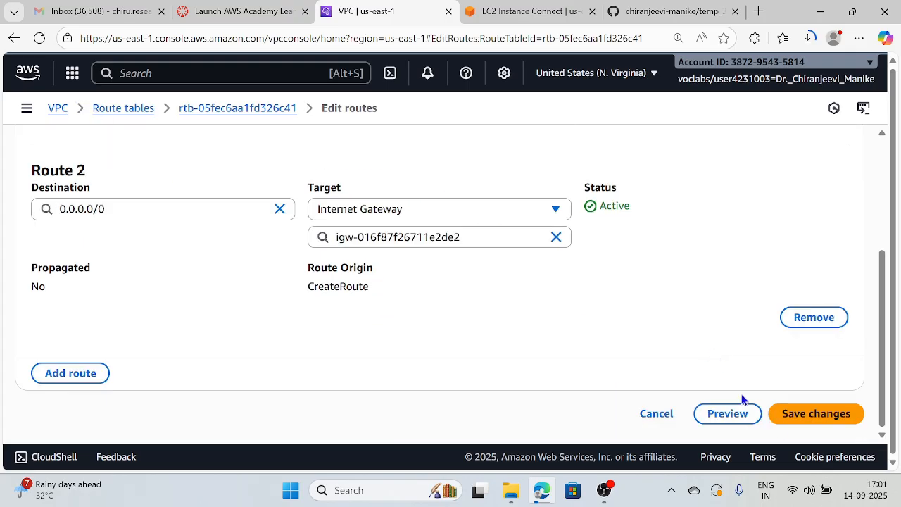
click(815, 423)
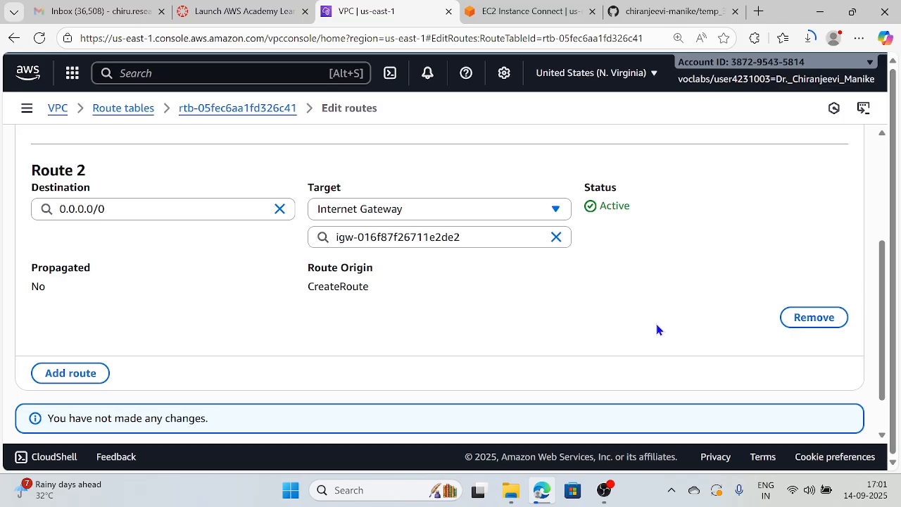
scroll(657, 328, down, 1)
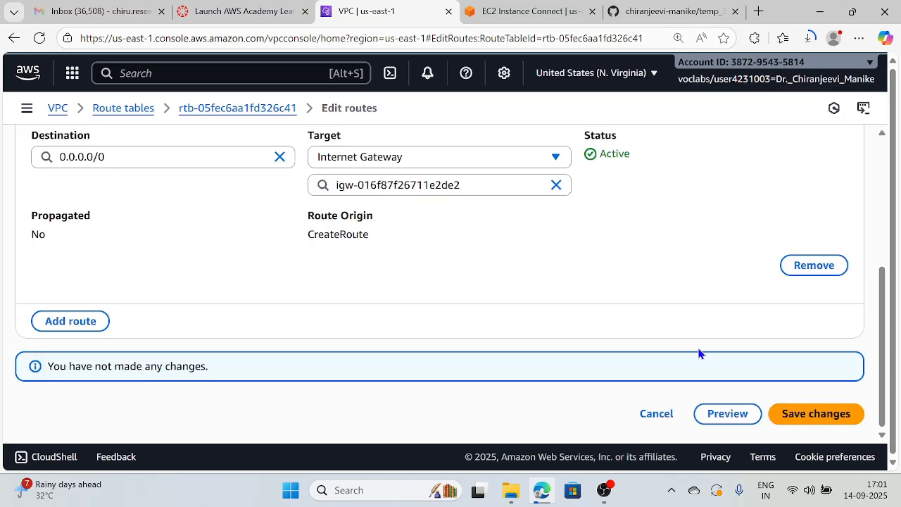
click(653, 416)
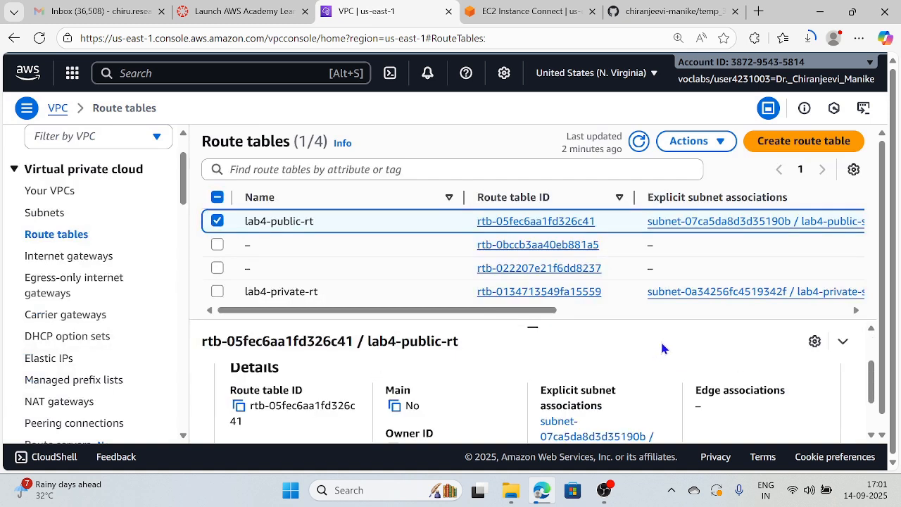
Open lab4-public-rt's subnet associations for editing, check the selected subnet, and submit the selection as is
scroll(662, 348, down, 1)
scroll(754, 317, down, 1)
scroll(621, 379, up, 2)
click(405, 381)
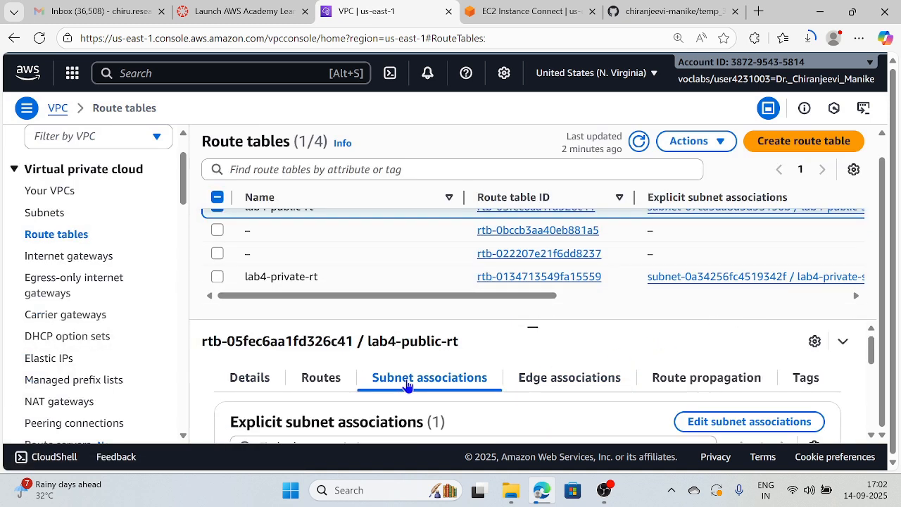
click(739, 423)
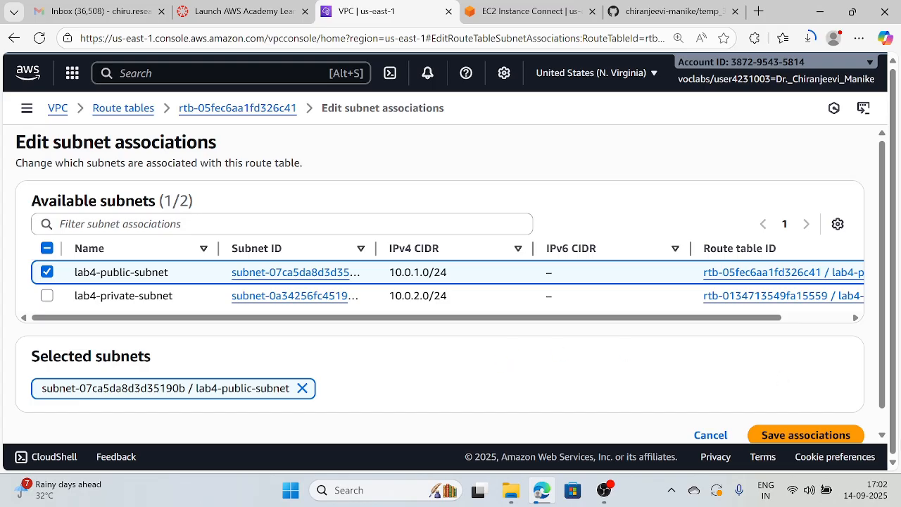
click(814, 436)
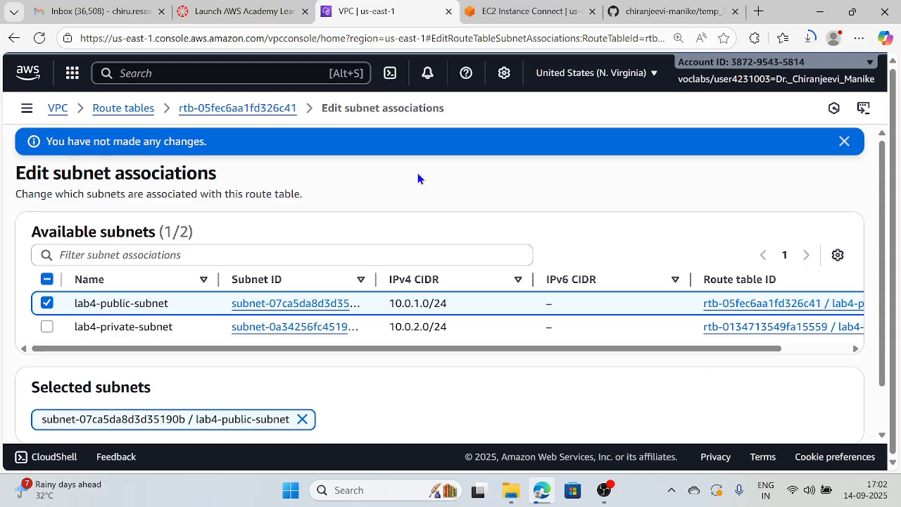
Switch to the EC2 Instance Connect terminal and examine the private instance's ping google.com output from start to end
click(533, 12)
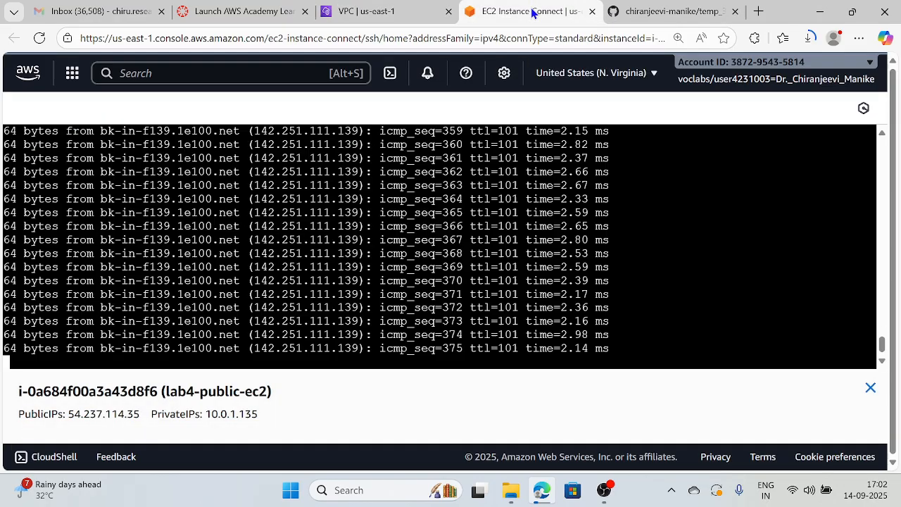
scroll(598, 294, up, 10)
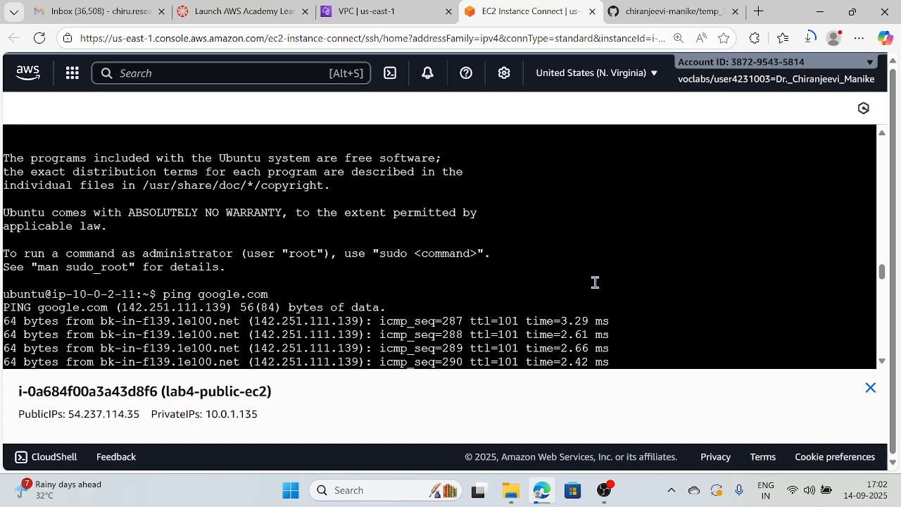
scroll(595, 282, down, 5)
scroll(596, 282, up, 2)
scroll(595, 282, down, 7)
scroll(595, 282, up, 10)
scroll(482, 277, down, 3)
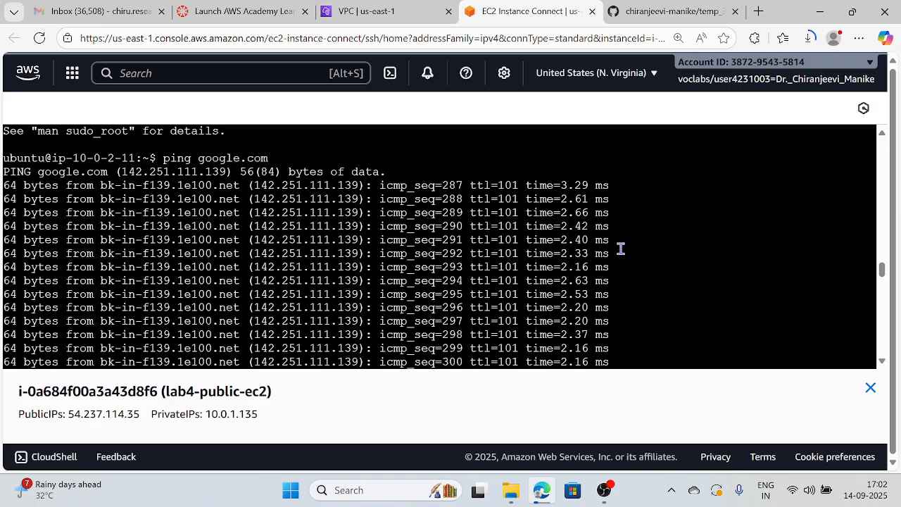
scroll(634, 249, down, 20)
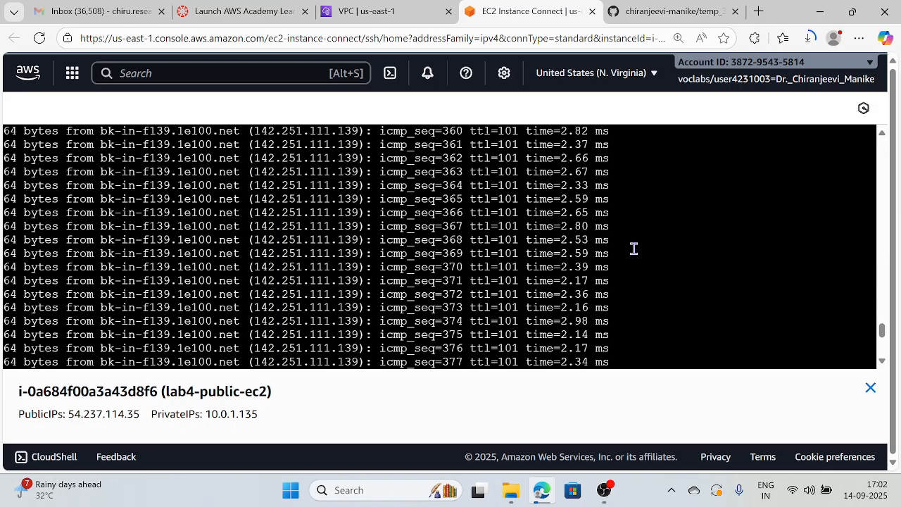
scroll(633, 249, down, 2)
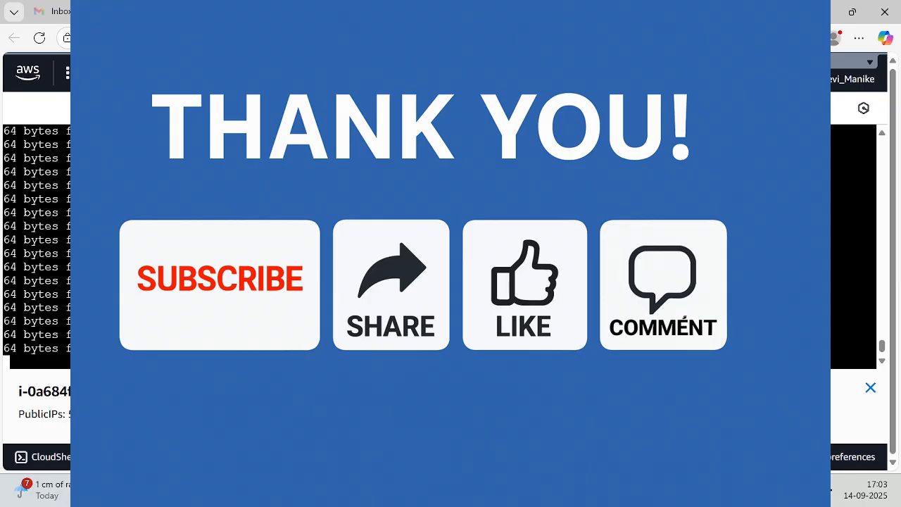
key(alt+Tab)
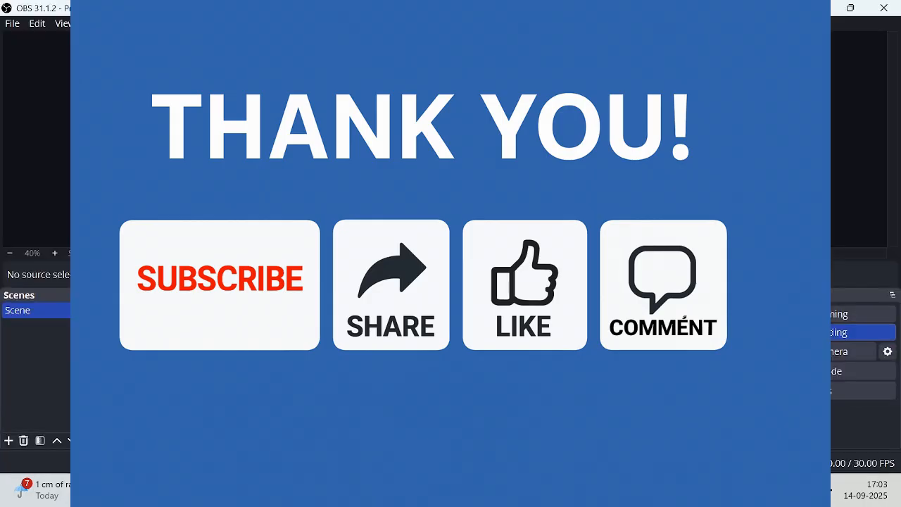